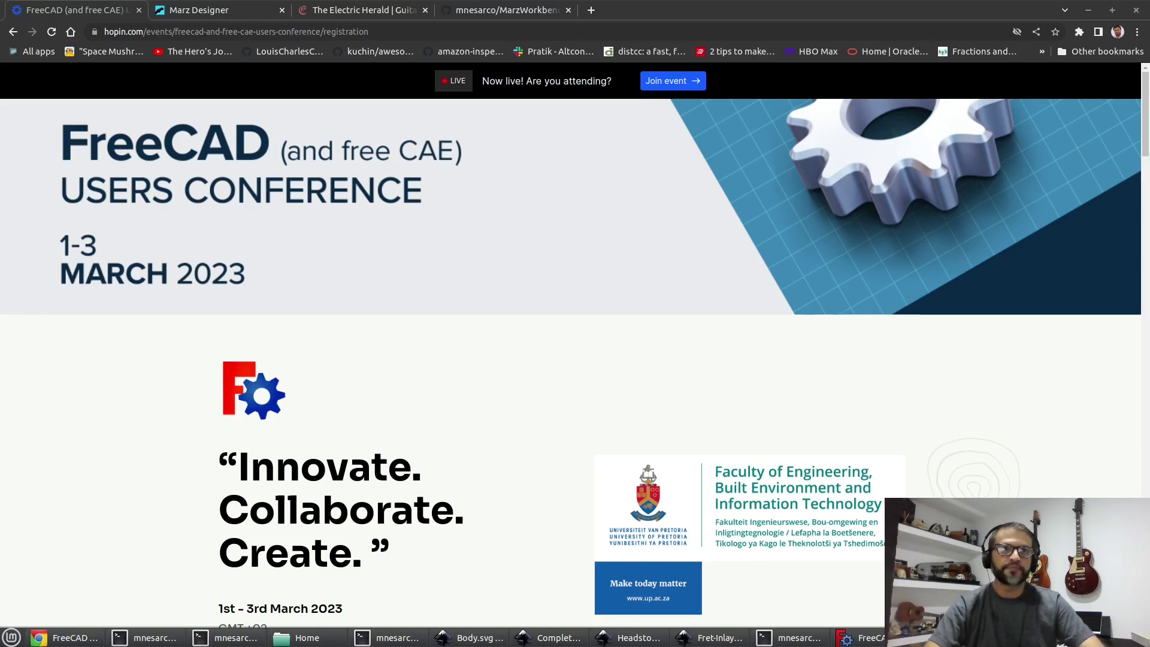
Switch to the Marz Designer page and display the Fretboard view
key(ctrl+Tab)
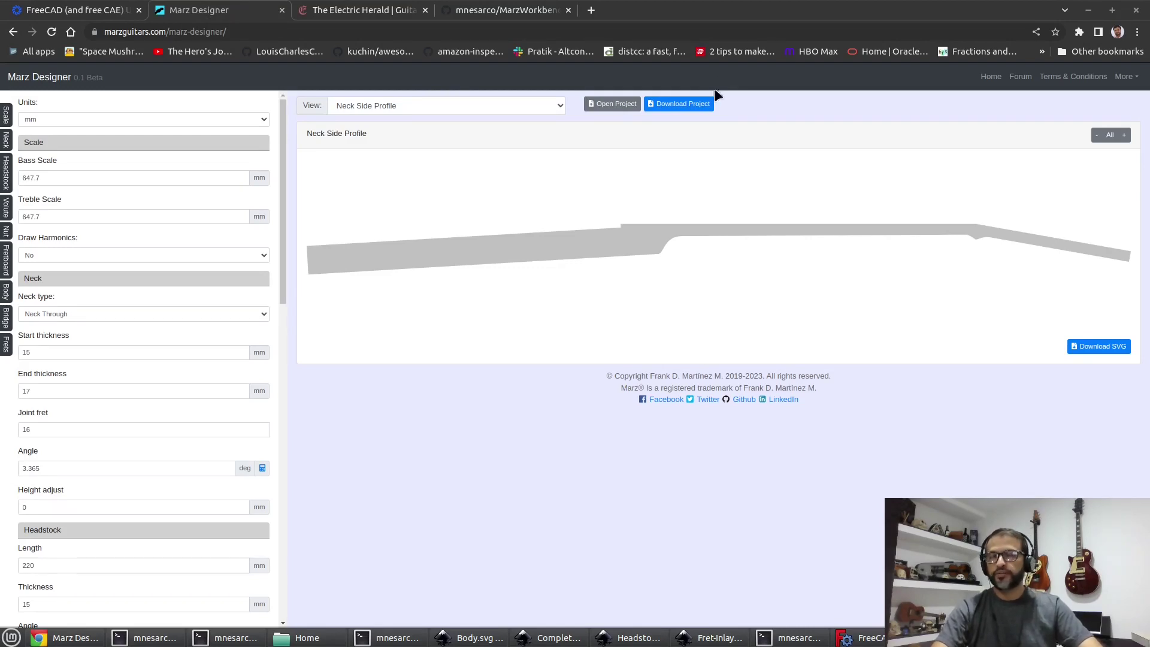
click(554, 104)
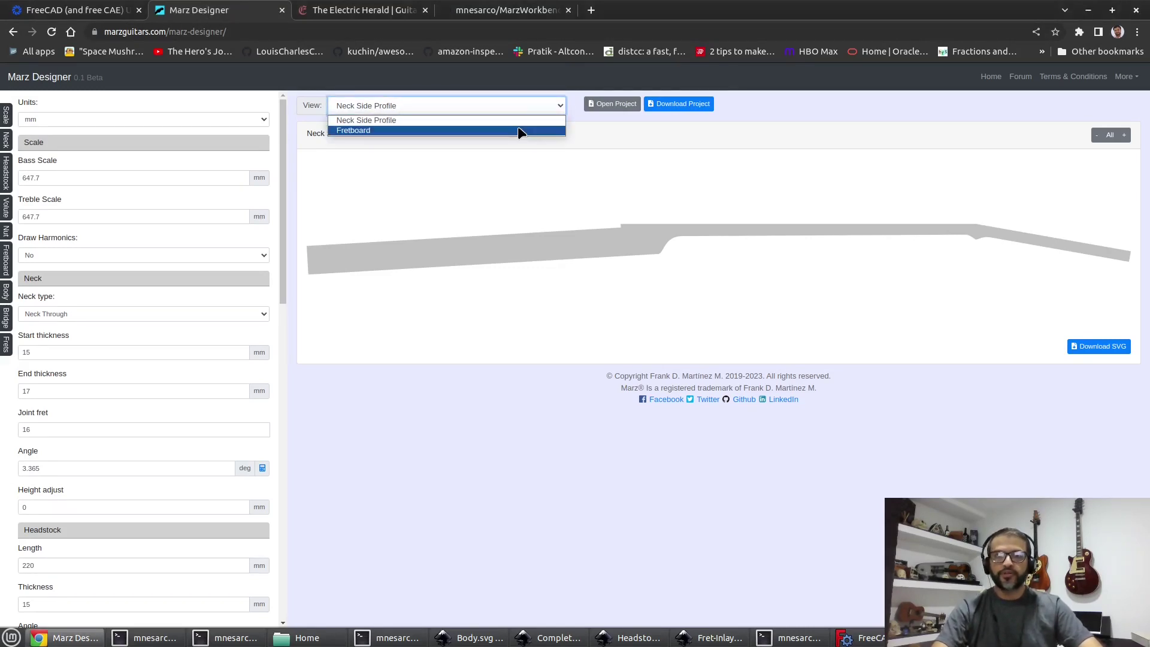
click(523, 130)
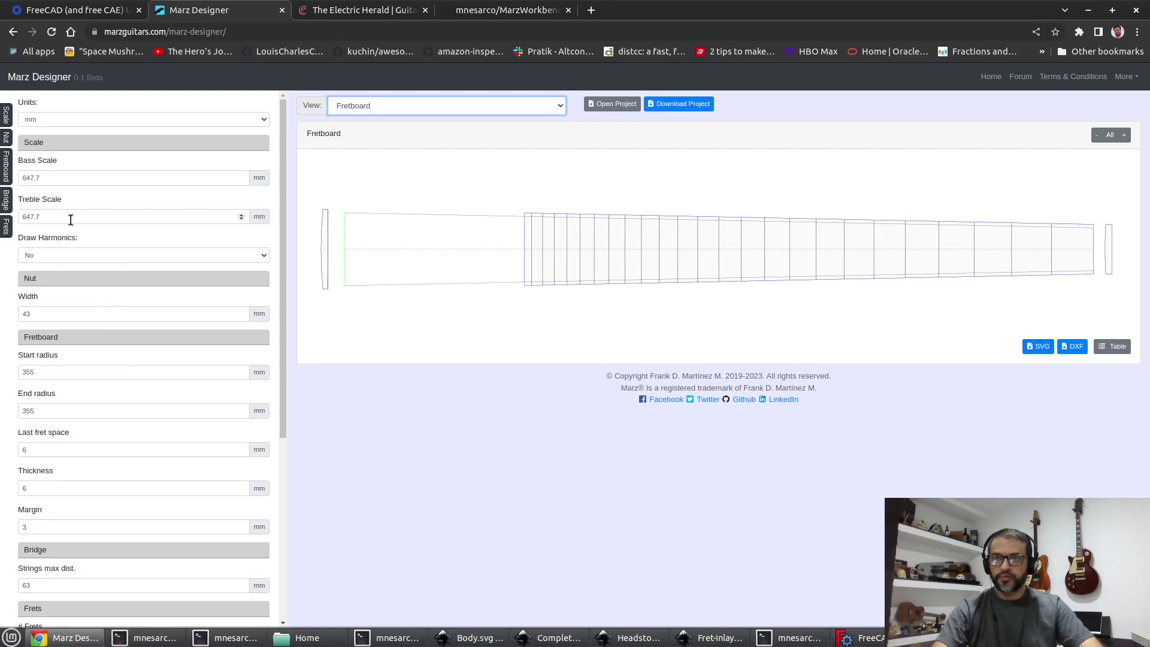
Set the bass scale to 700 mm and highlight the last fret space on the fretboard drawing
click(77, 177)
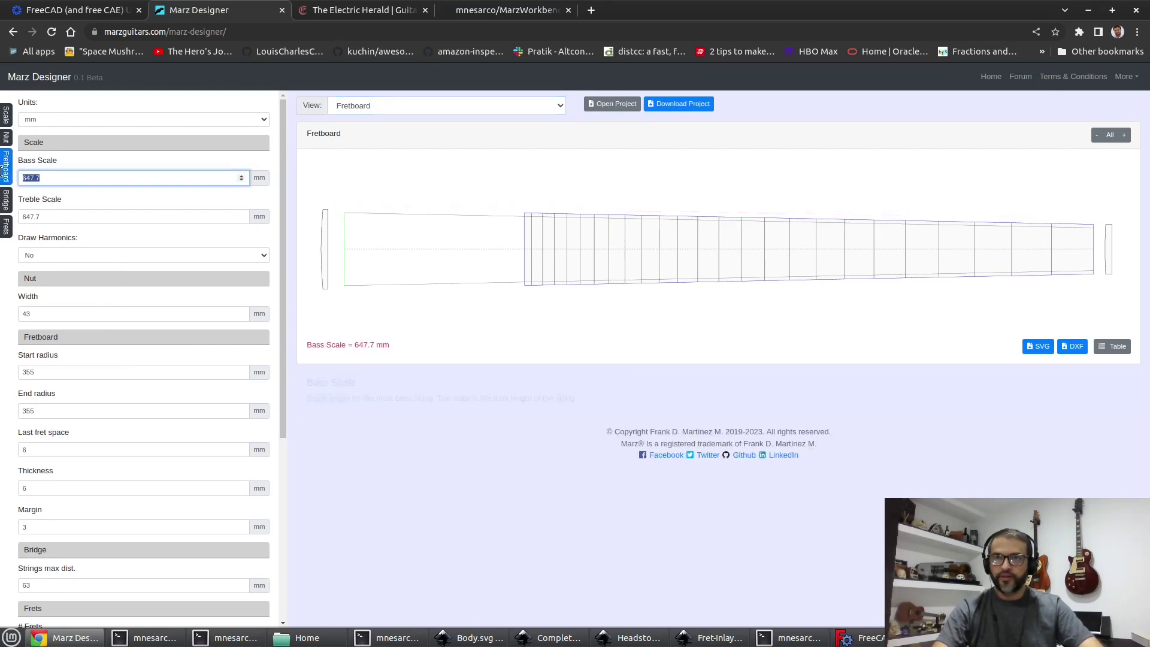
text(700)
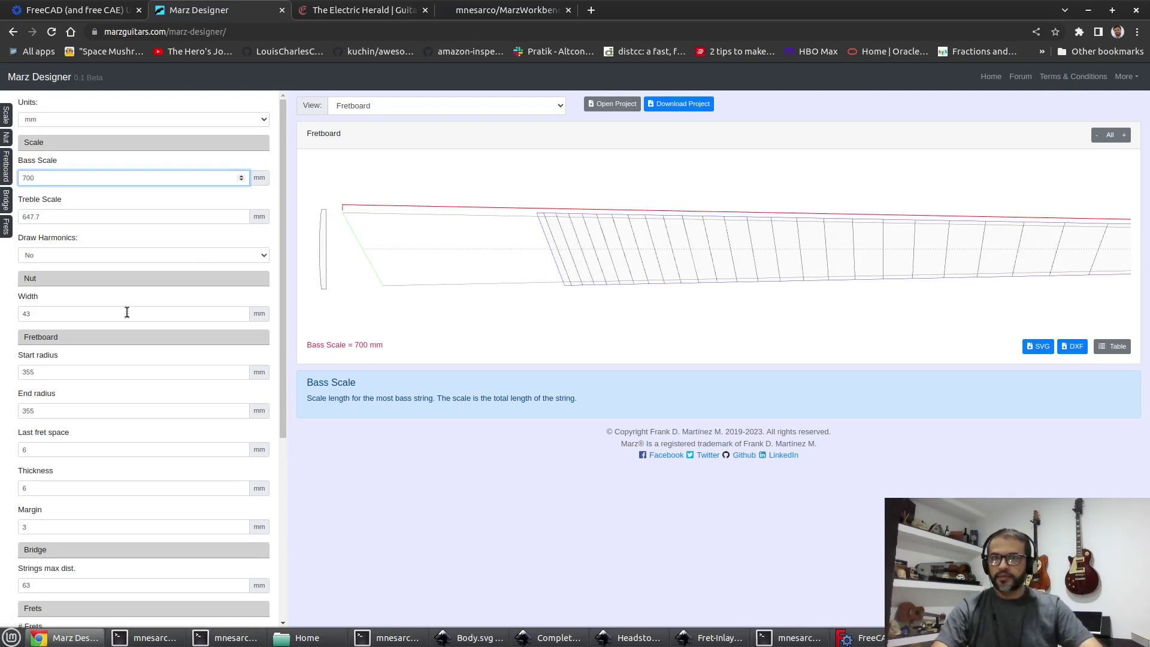
scroll(123, 337, down, 3)
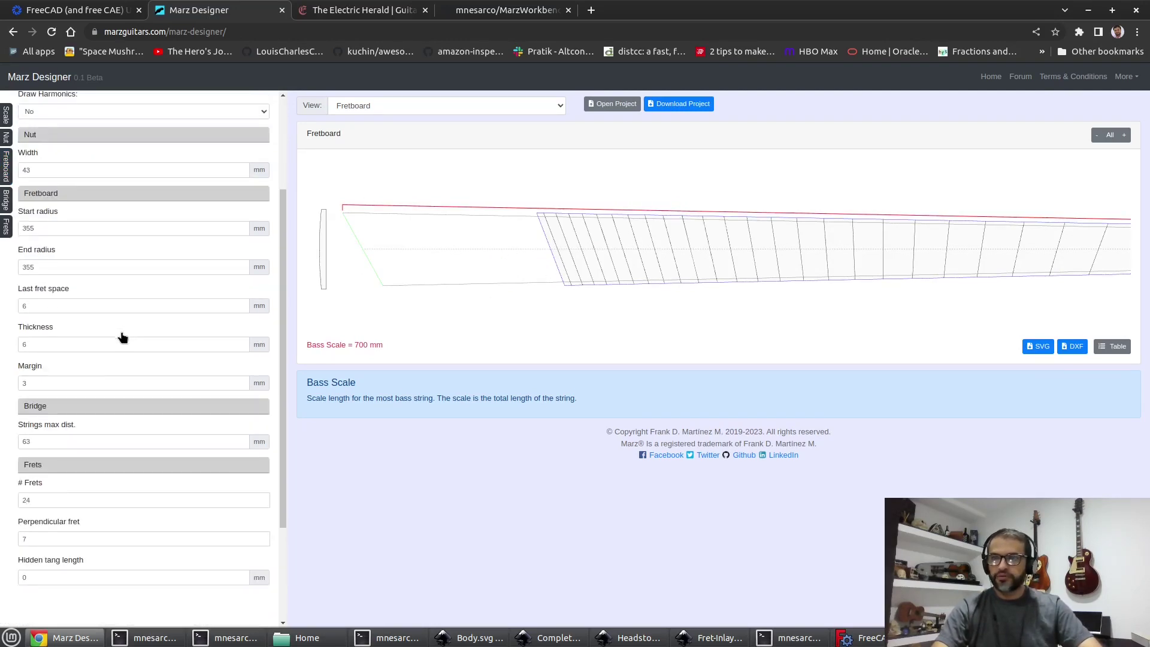
click(62, 309)
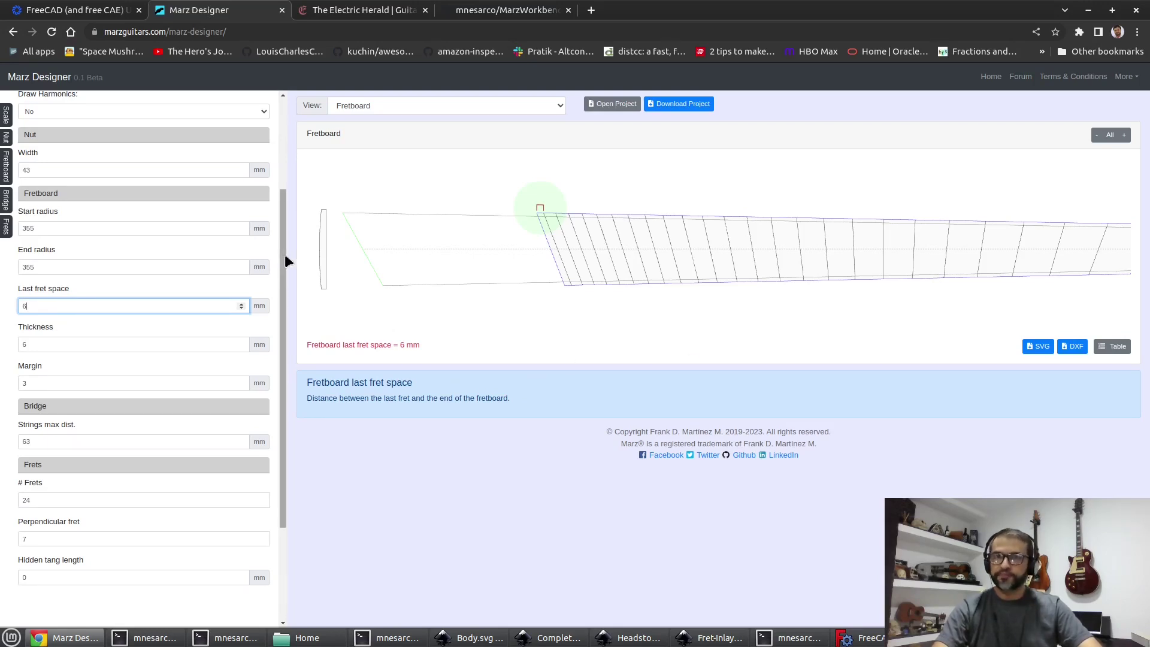
drag(286, 256, 297, 157)
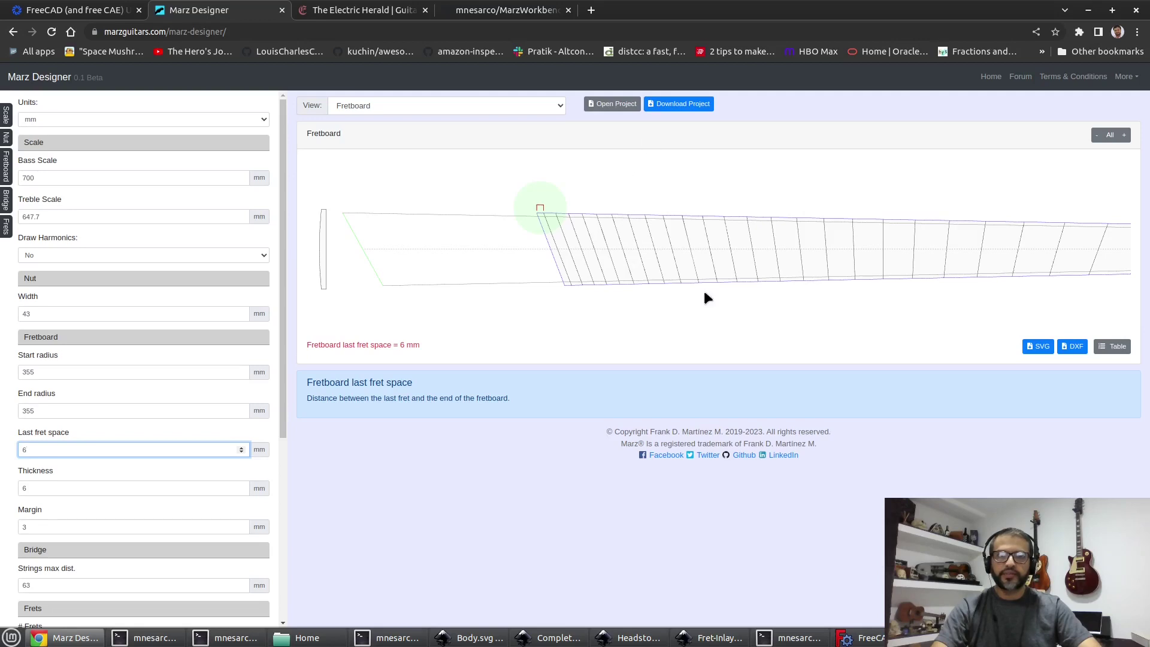
scroll(542, 299, down, 3)
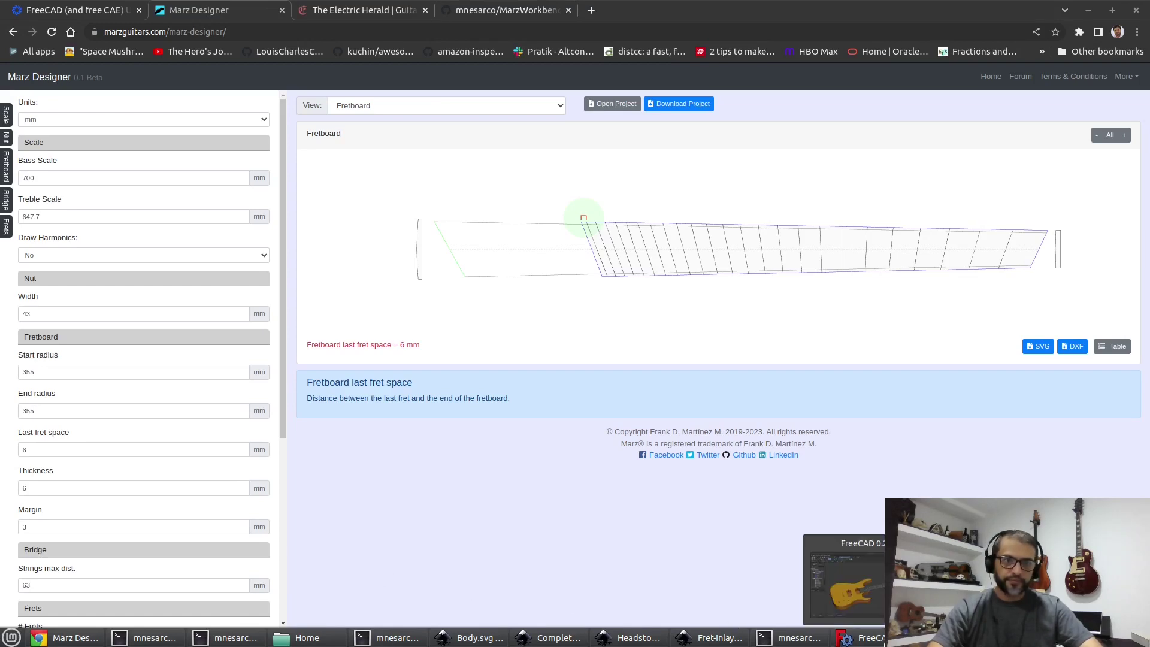
Switch to FreeCAD and examine the Complete-5 guitar model from the front, back, side and top
click(856, 638)
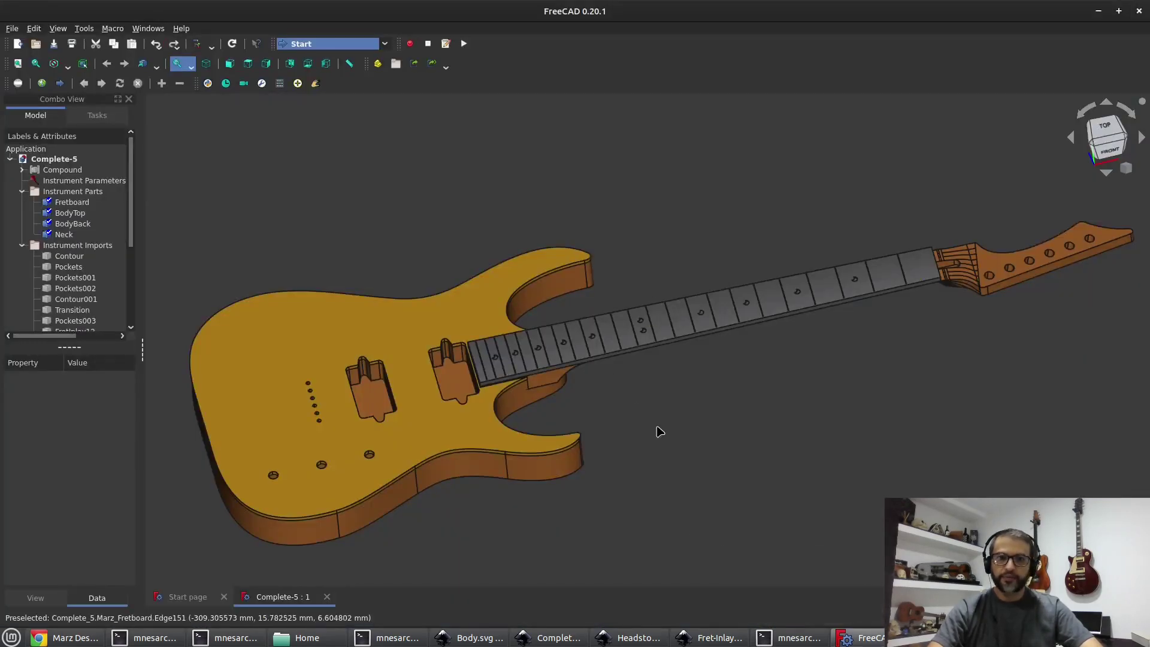
key(1)
middle_drag(625, 336, 641, 296)
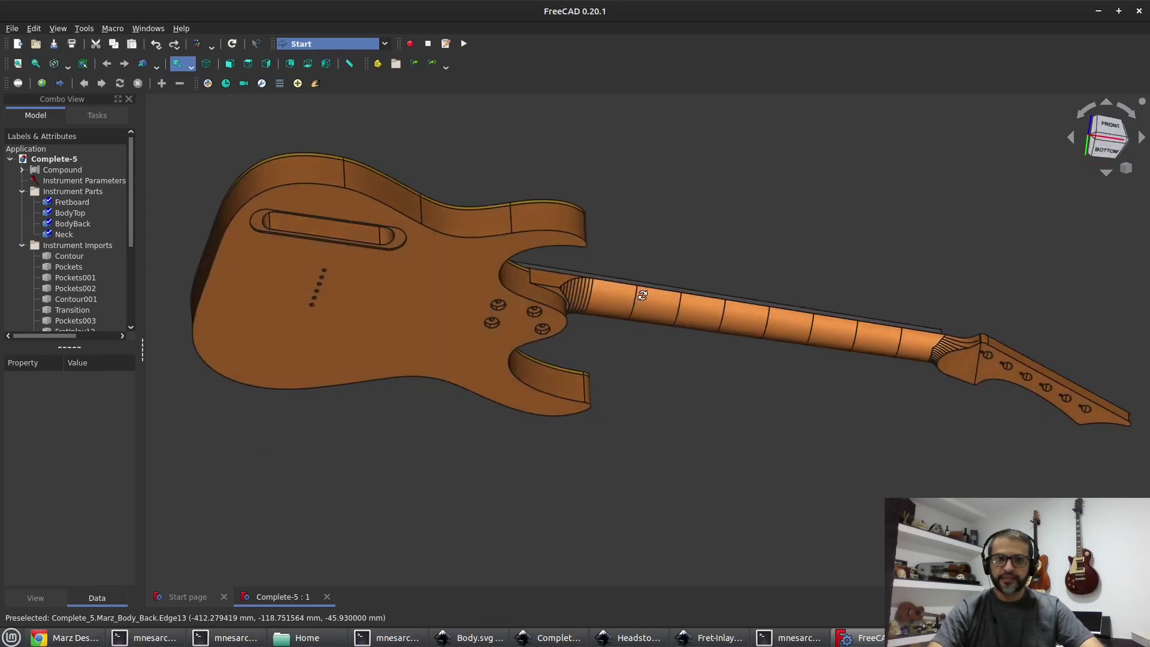
middle_drag(819, 391, 303, 359)
middle_drag(812, 439, 738, 347)
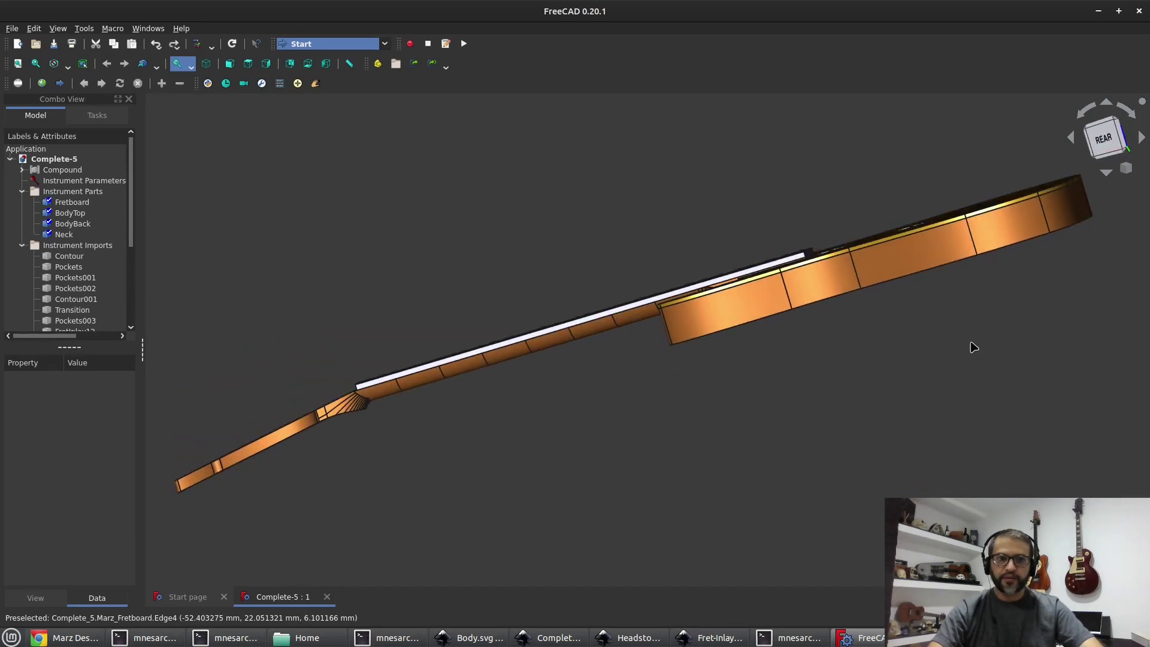
middle_drag(1017, 319, 556, 388)
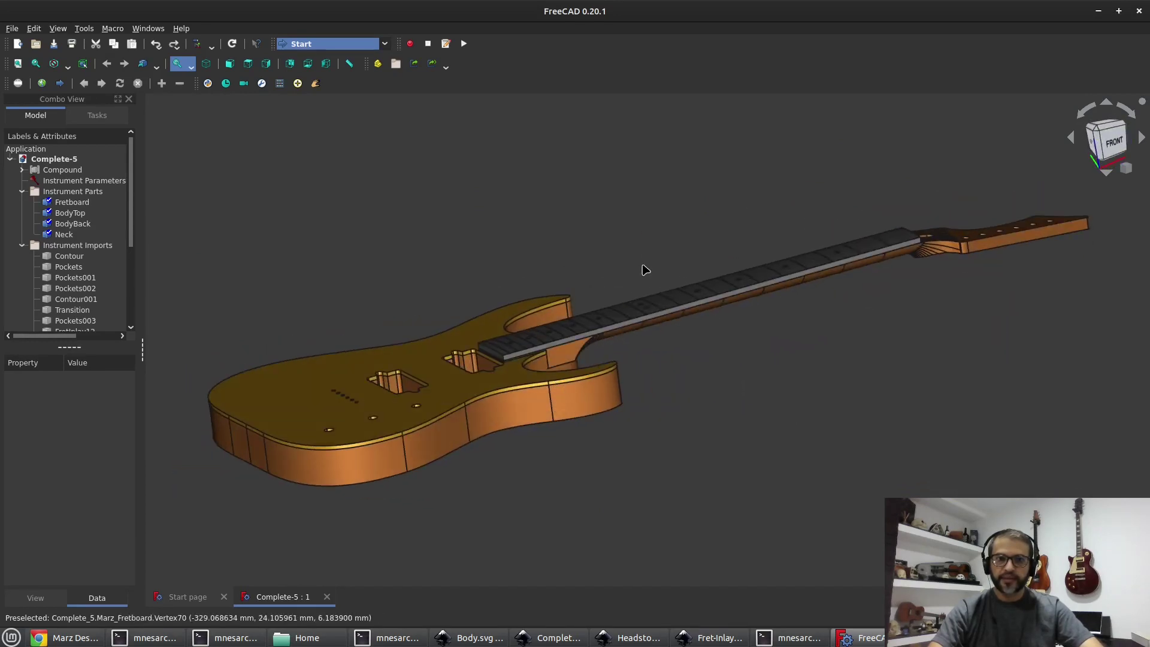
key(2)
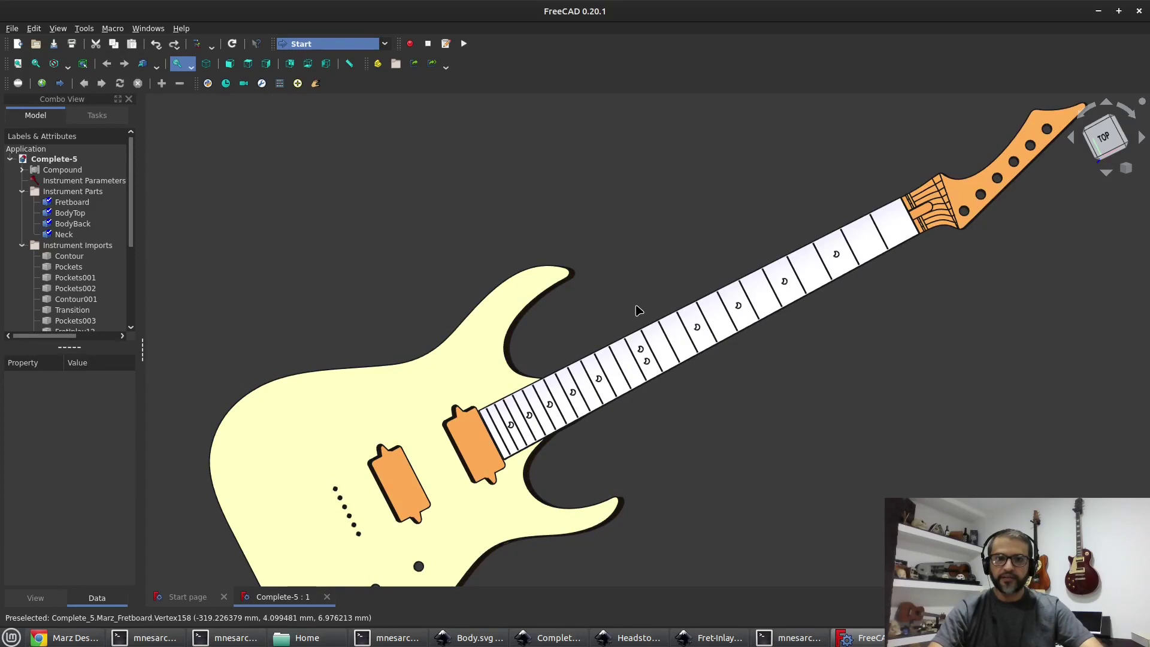
scroll(641, 371, down, 3)
scroll(649, 411, up, 3)
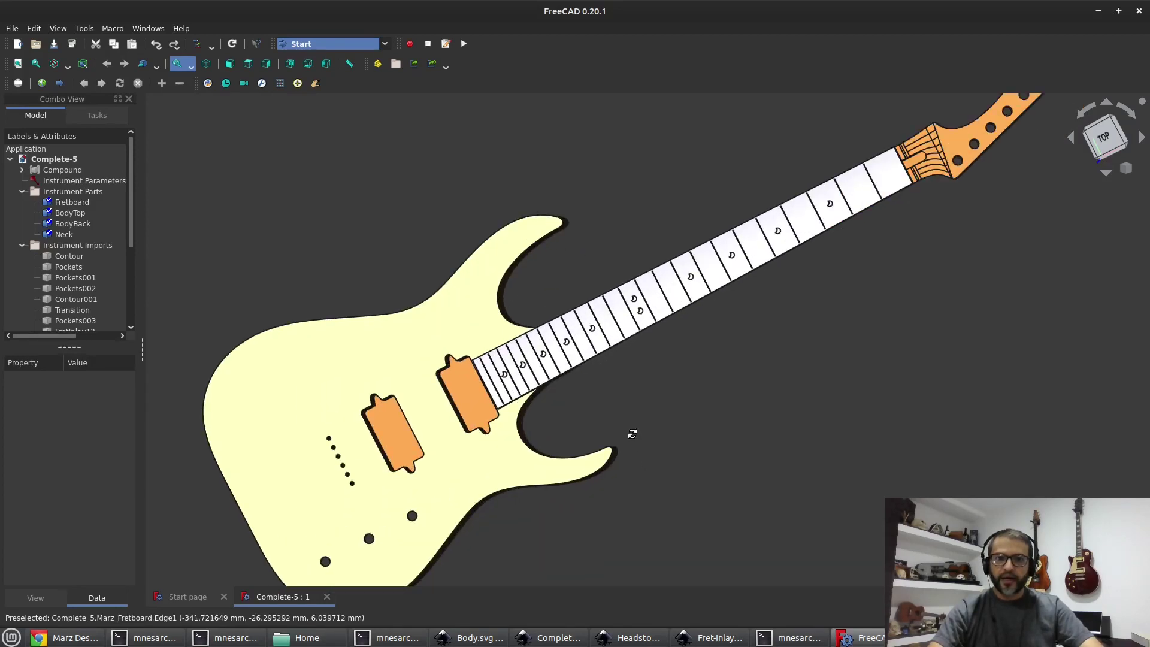
key(1)
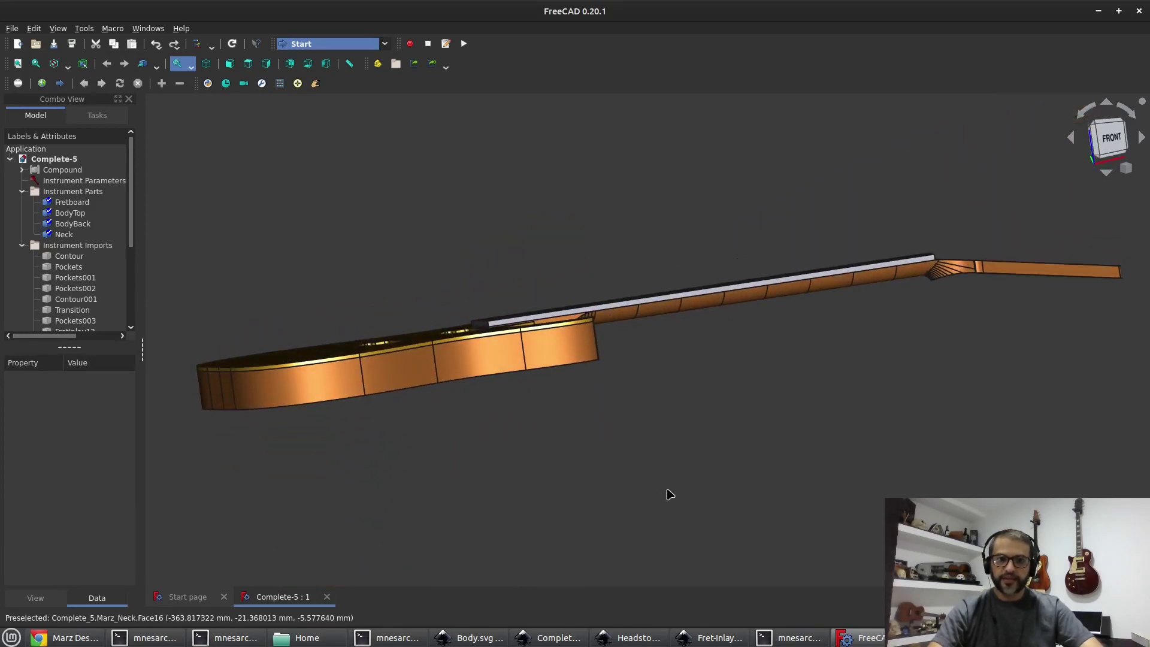
middle_drag(808, 324, 591, 376)
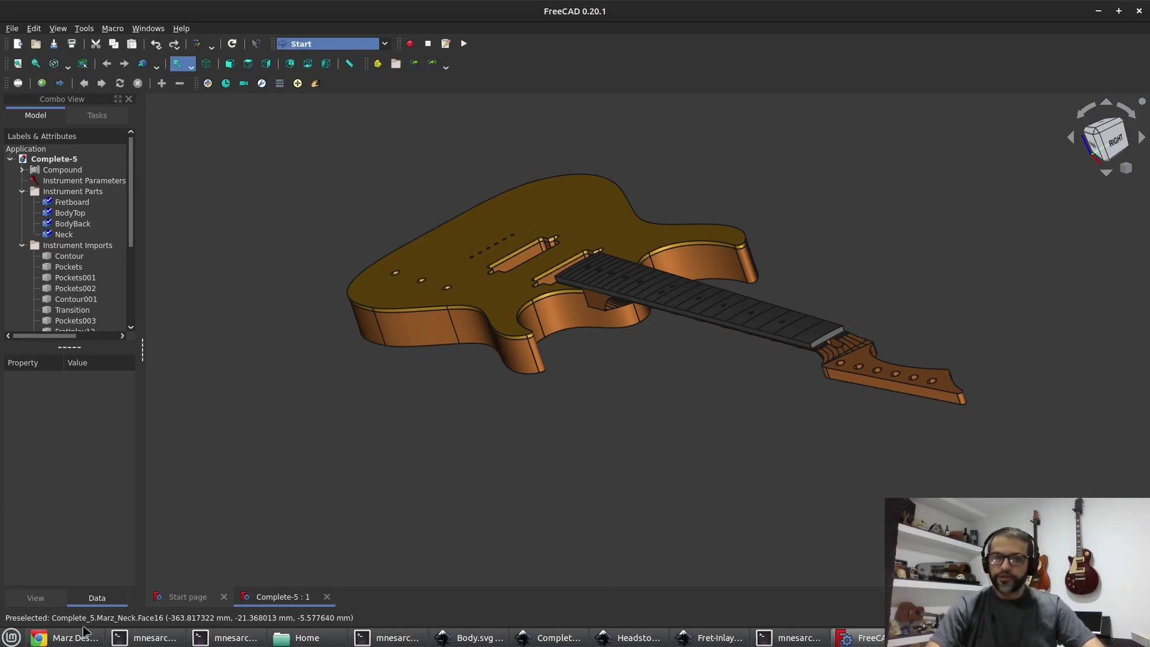
Return to the browser, open the Electric Herald guitar templates archive and look through the available templates
click(75, 640)
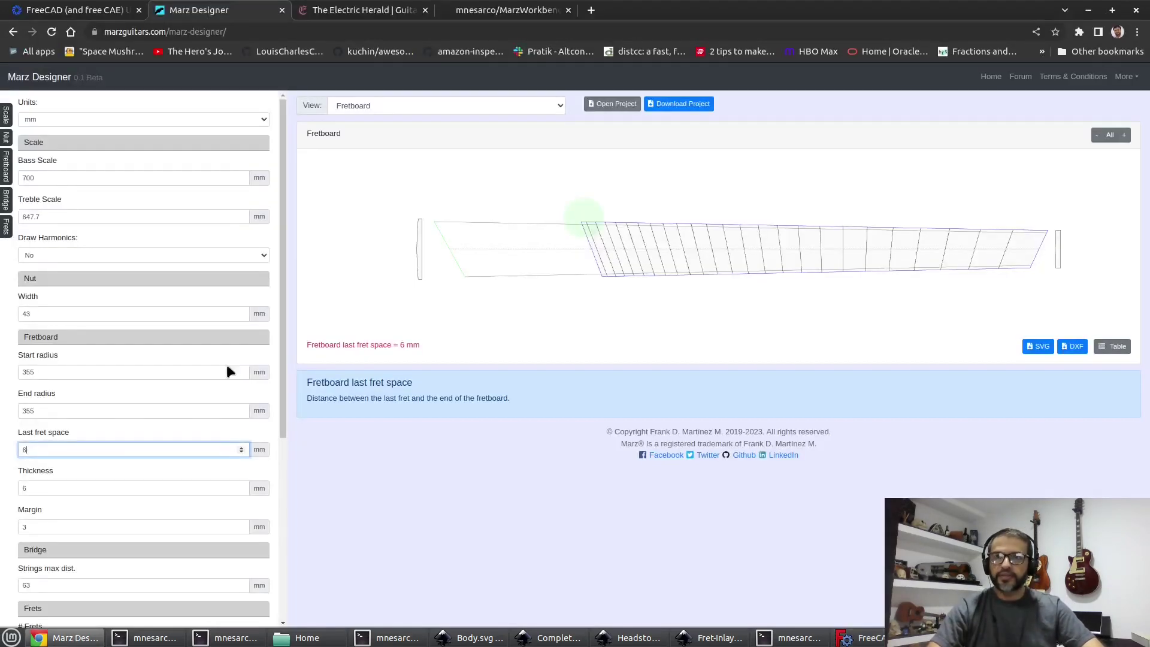
click(331, 15)
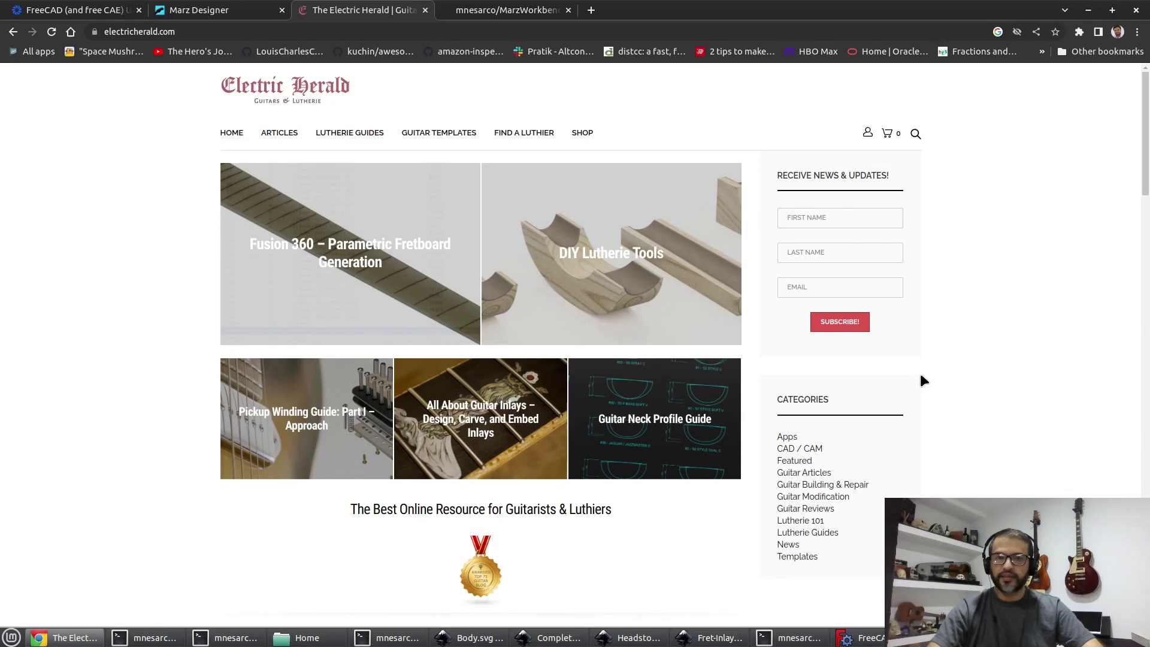
click(467, 135)
scroll(708, 324, down, 5)
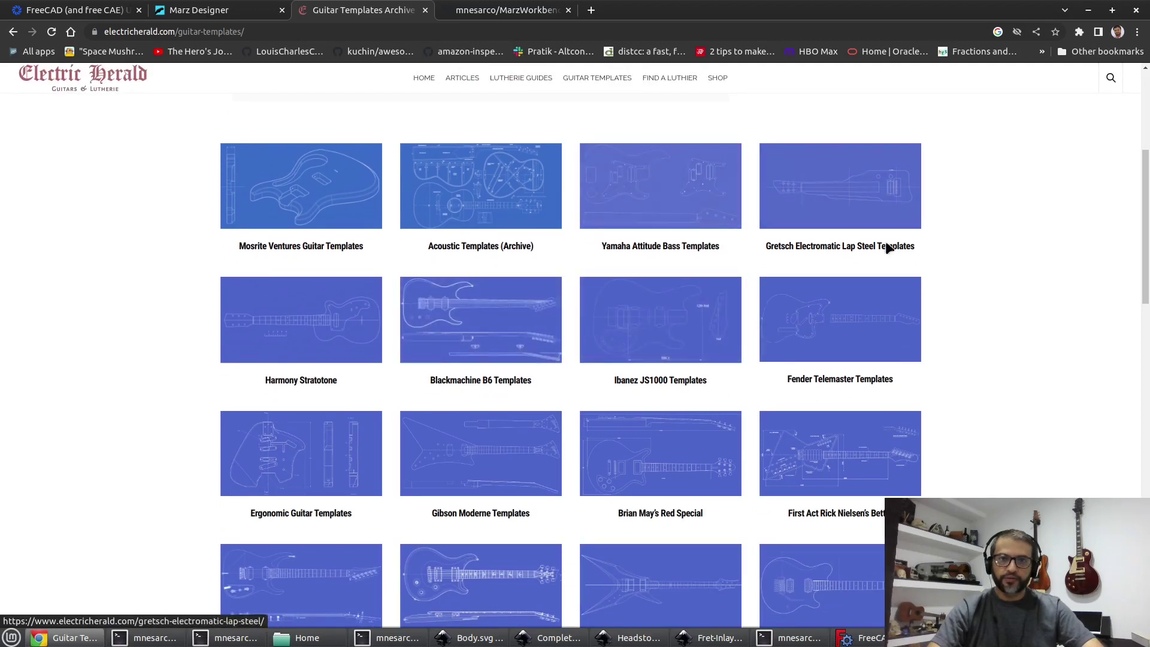
scroll(841, 457, down, 5)
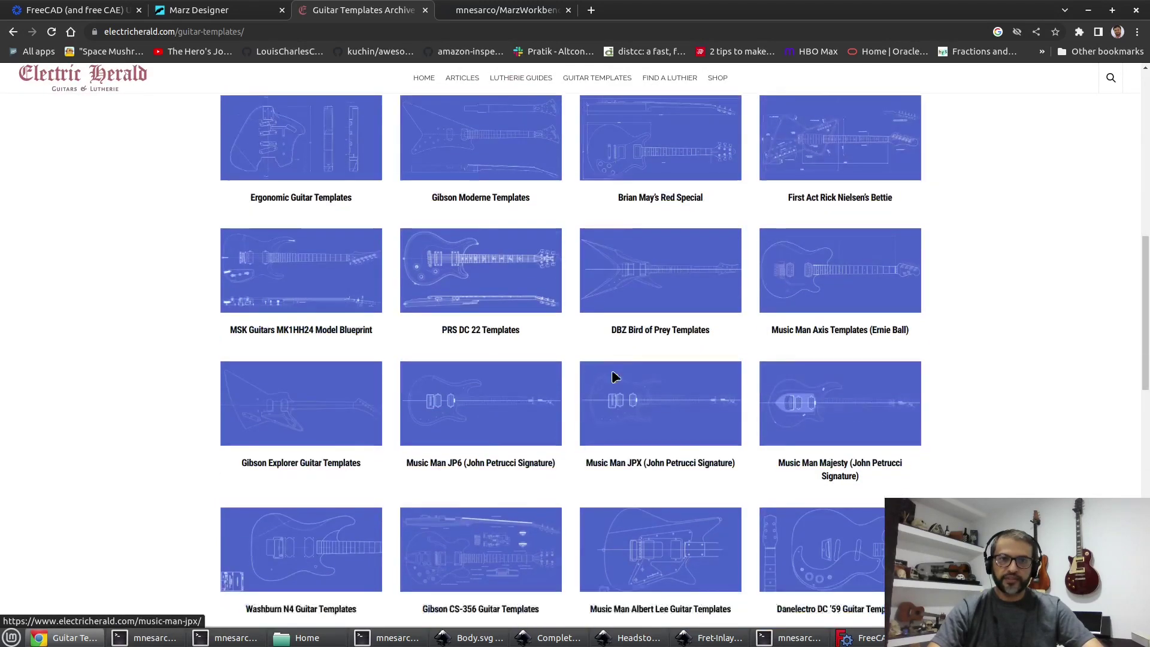
scroll(614, 378, down, 3)
scroll(614, 377, down, 2)
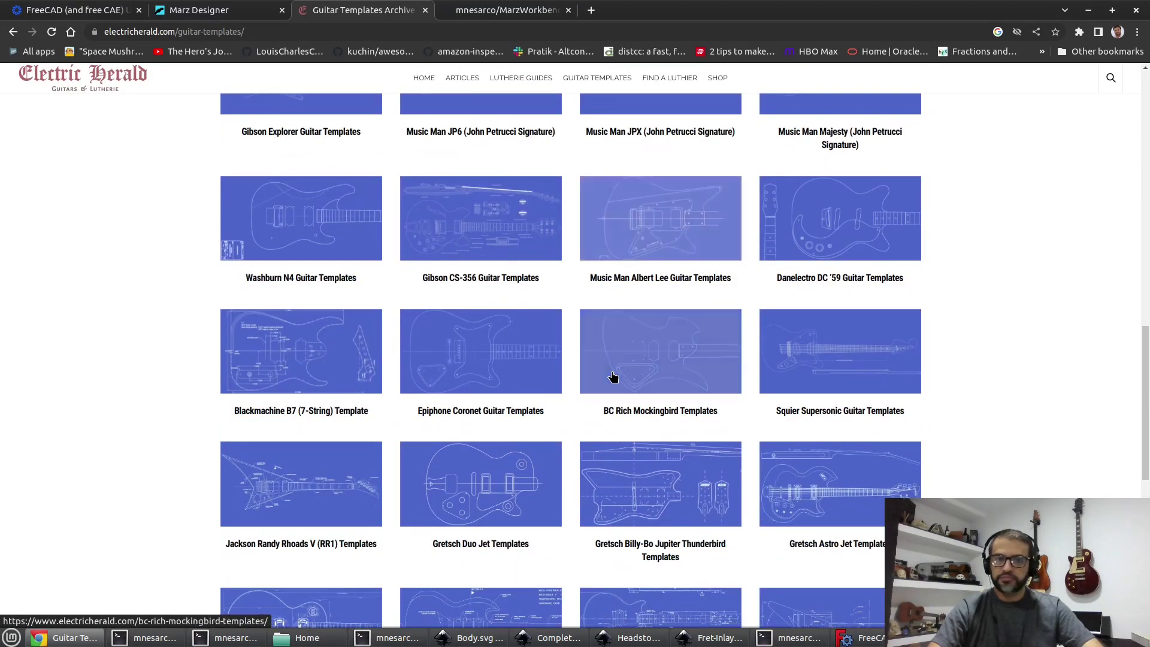
scroll(614, 377, up, 10)
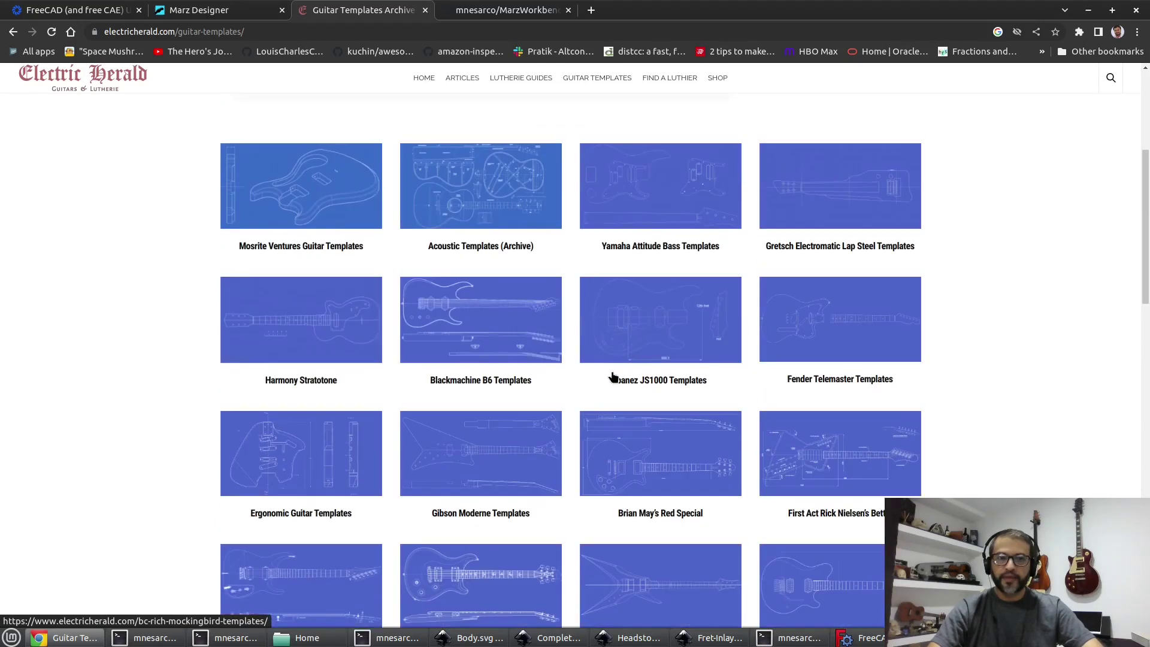
scroll(614, 378, up, 1)
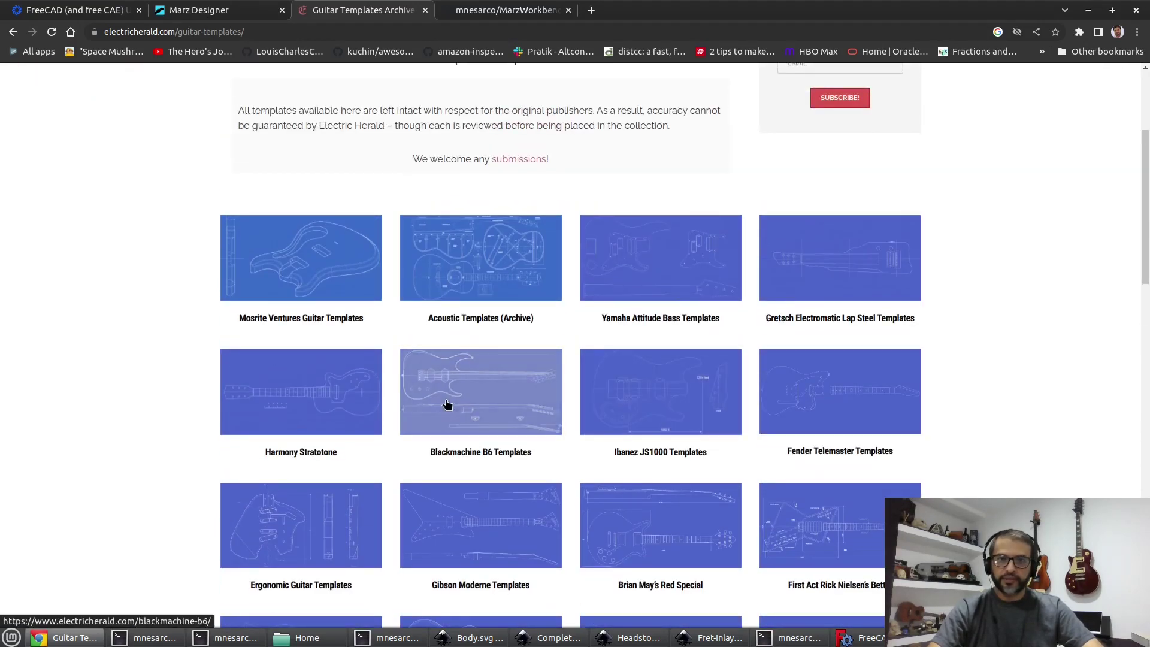
Open the Blackmachine B6 templates page and preview the plan drawing at enlarged size
click(447, 405)
scroll(505, 339, down, 4)
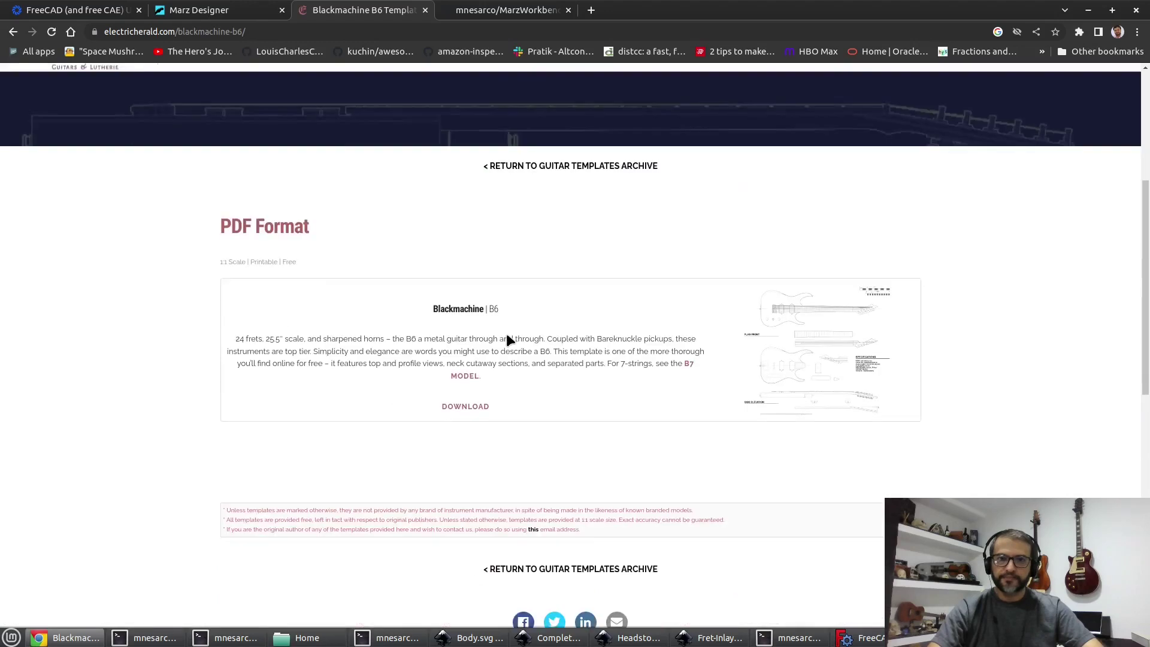
click(800, 360)
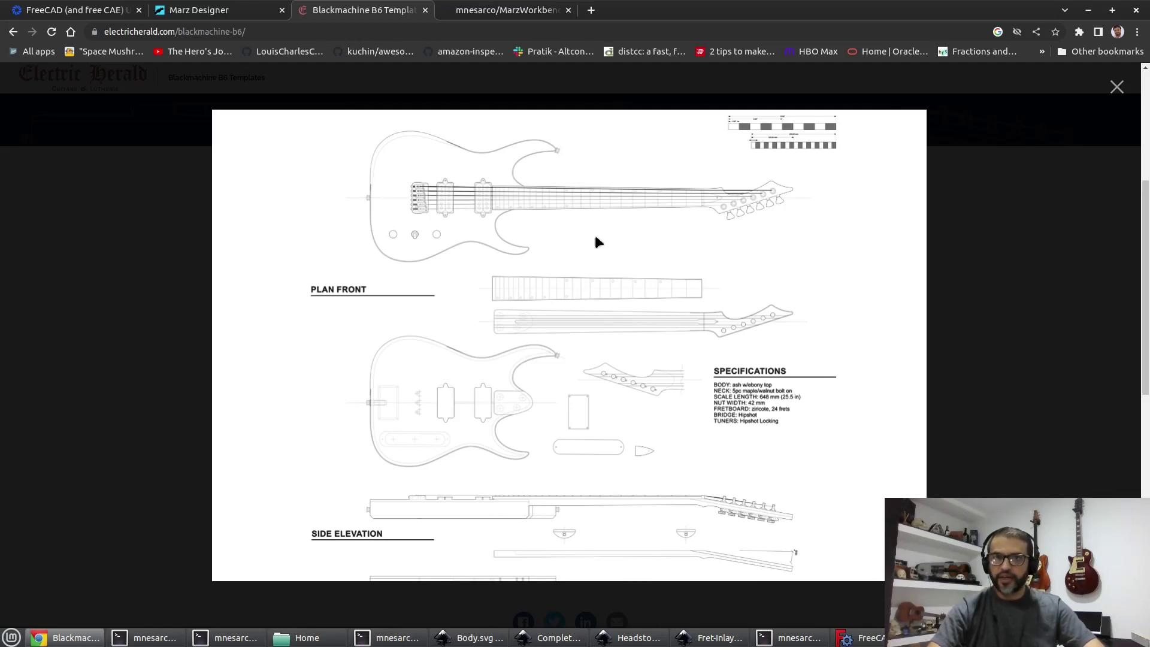
click(1117, 87)
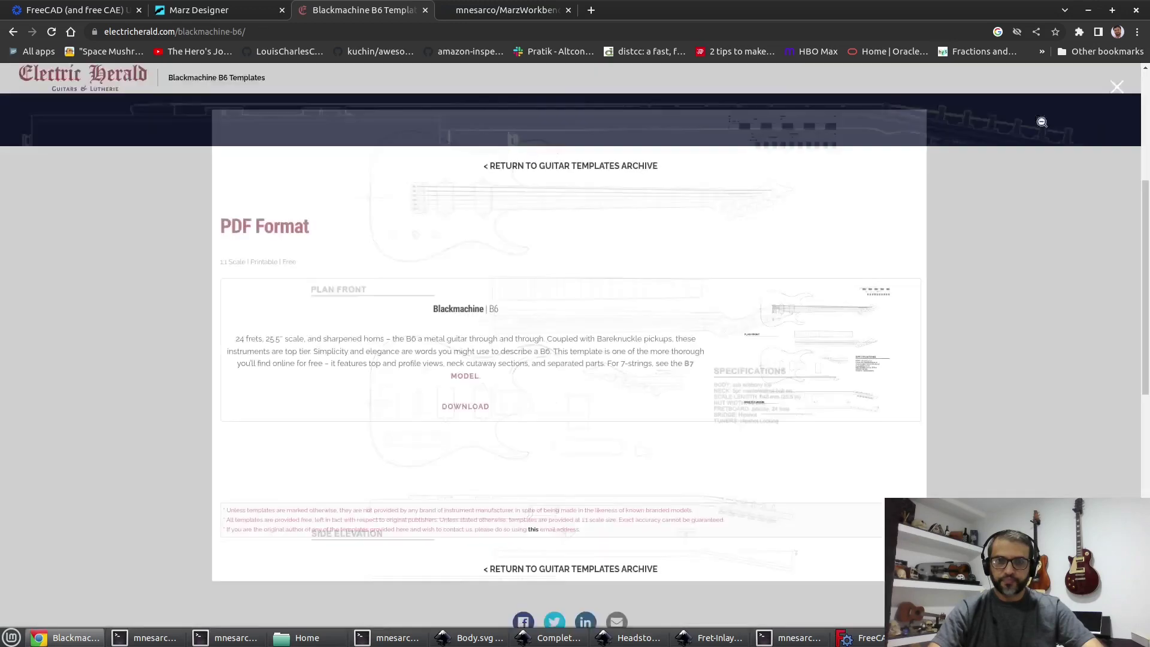
Download the Blackmachine B6 template PDF, open it and review its front plan and side elevation
click(471, 407)
click(66, 609)
scroll(489, 292, down, 9)
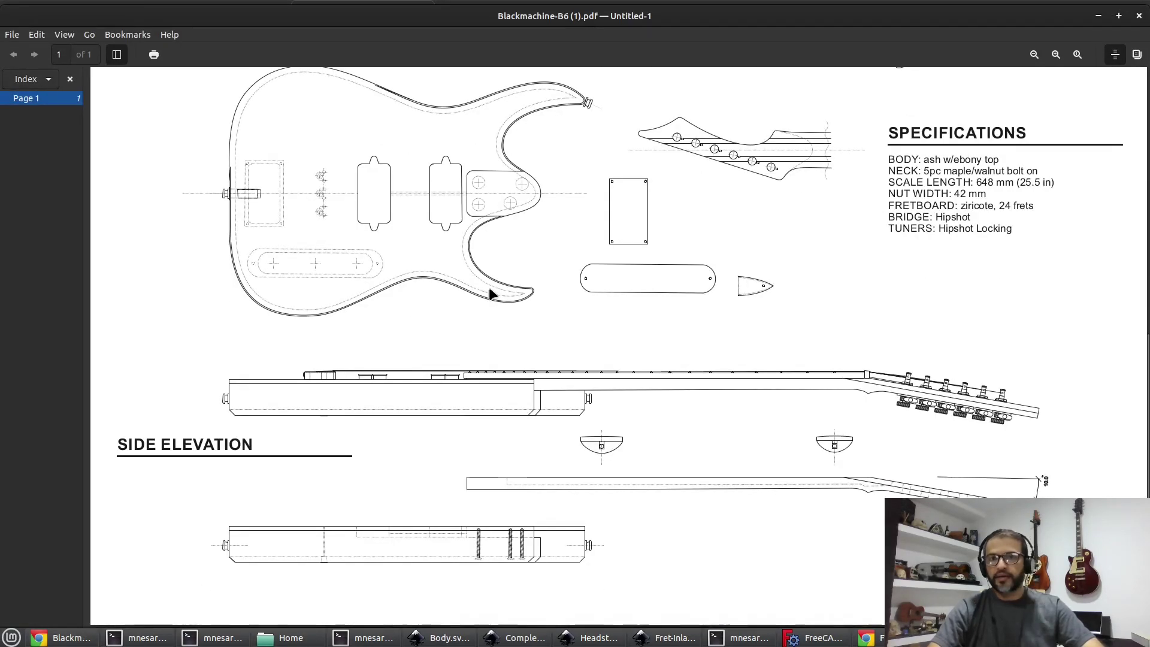
scroll(490, 291, up, 9)
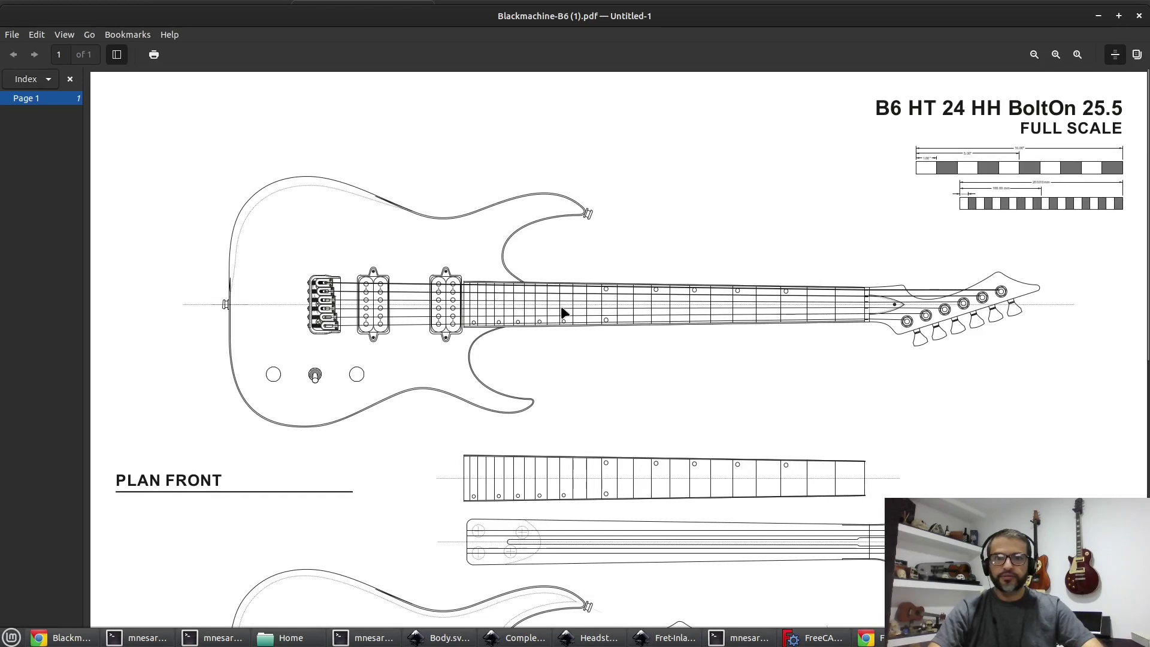
scroll(560, 305, down, 3)
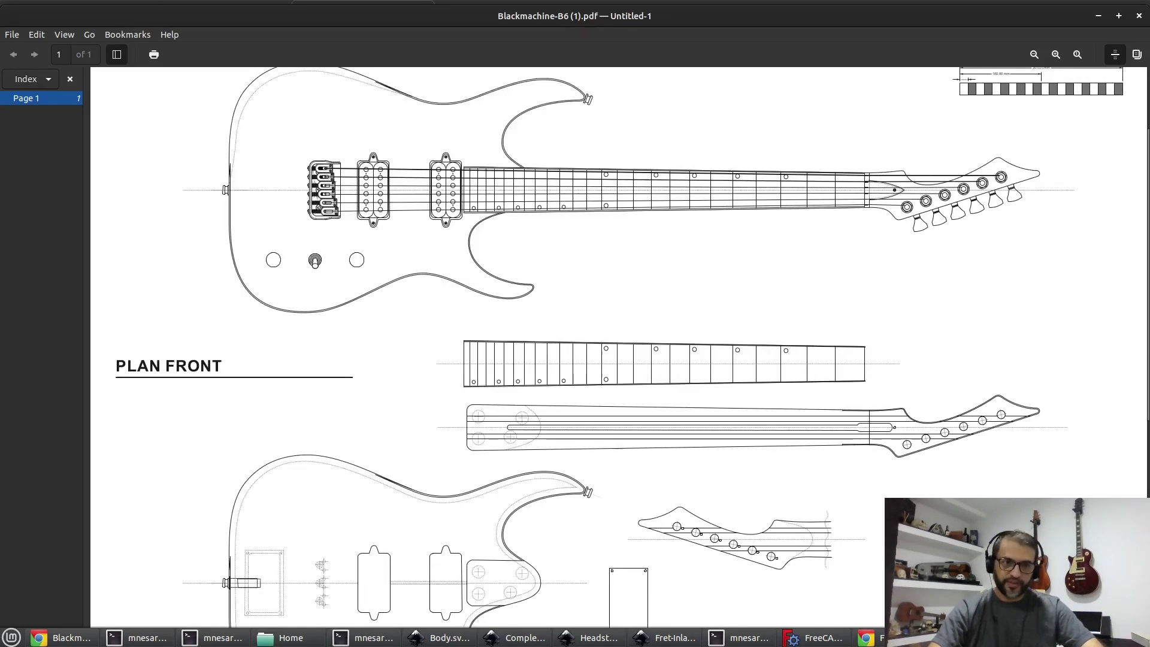
View the Complete-5 model from the side in FreeCAD for comparison, and return to the front plan in the B6 PDF
click(808, 638)
middle_drag(387, 376, 542, 342)
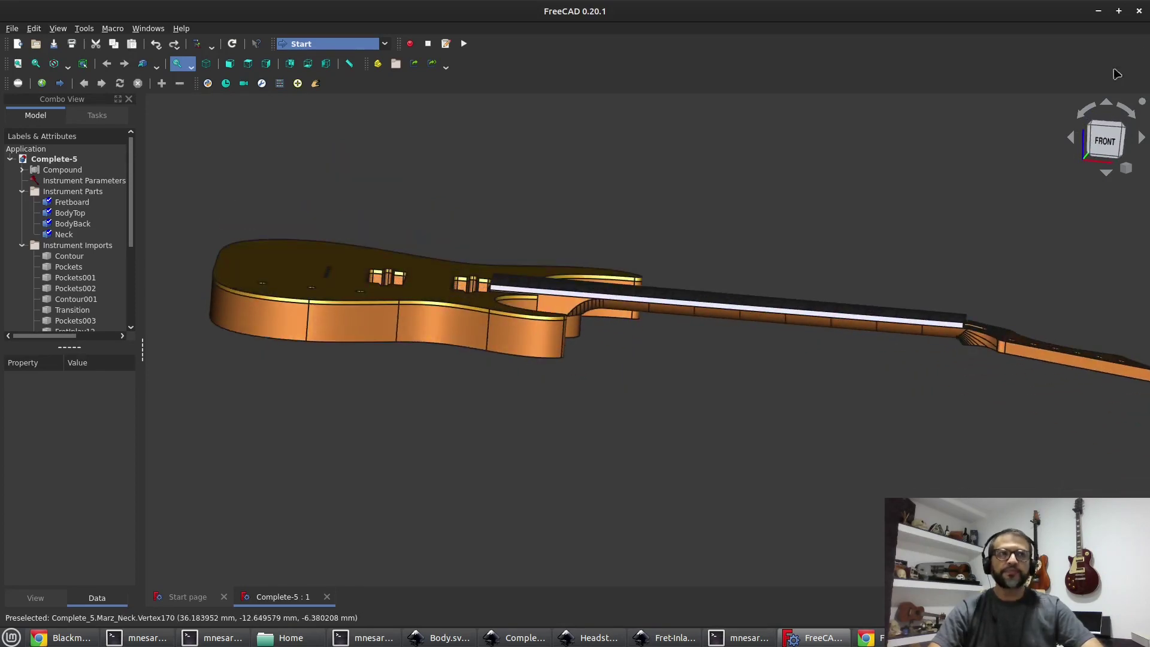
key(alt+Tab)
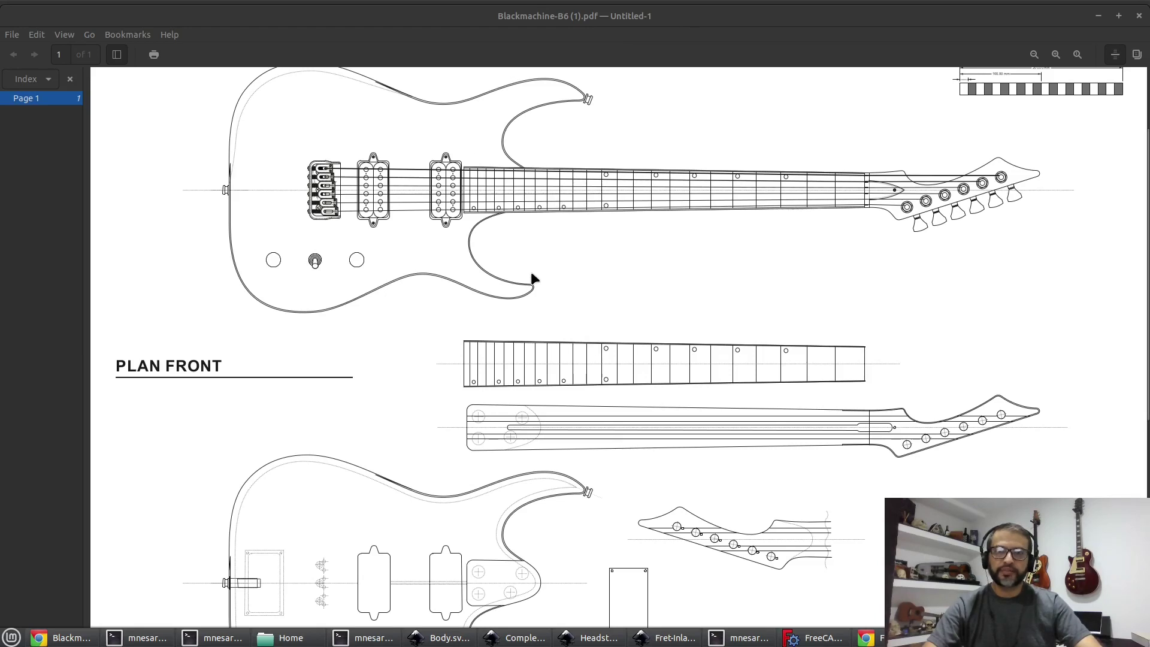
scroll(531, 274, up, 3)
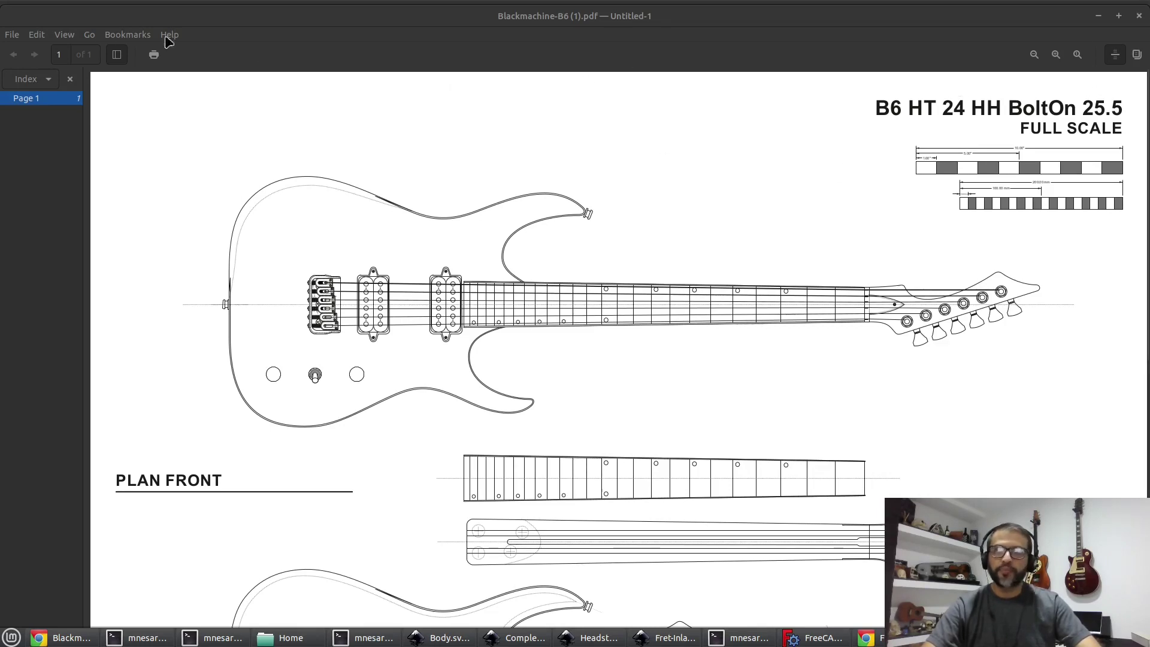
Switch to FreeCAD and view the whole guitar outline in the Complete-2d document
key(alt+Tab)
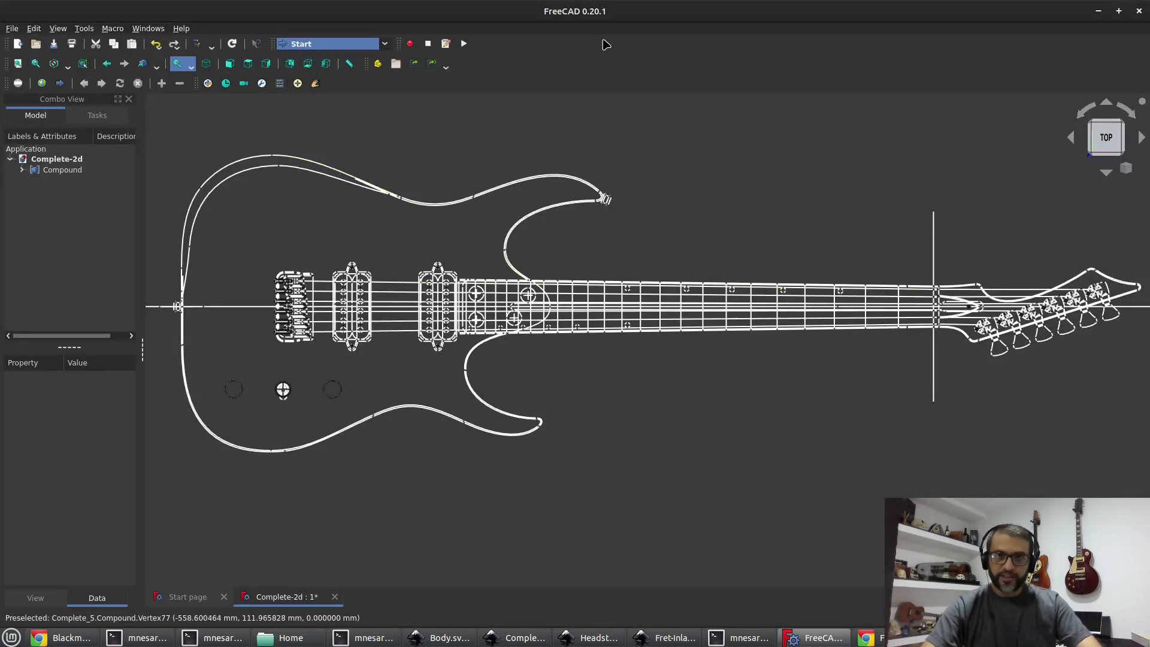
scroll(559, 385, down, 3)
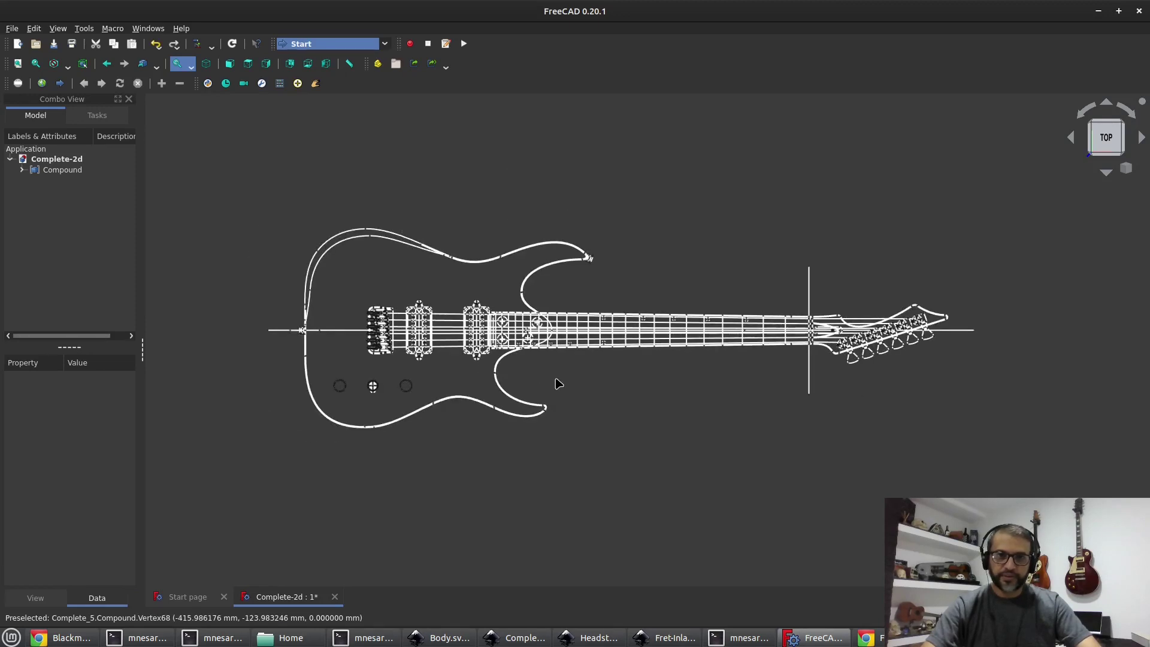
Orbit the flat guitar outline in Complete-2d to inspect it edge-on and from above
mouse_move(582, 448)
middle_down()
mouse_move(585, 339)
mouse_move(609, 239)
mouse_move(583, 331)
mouse_move(591, 296)
middle_up()
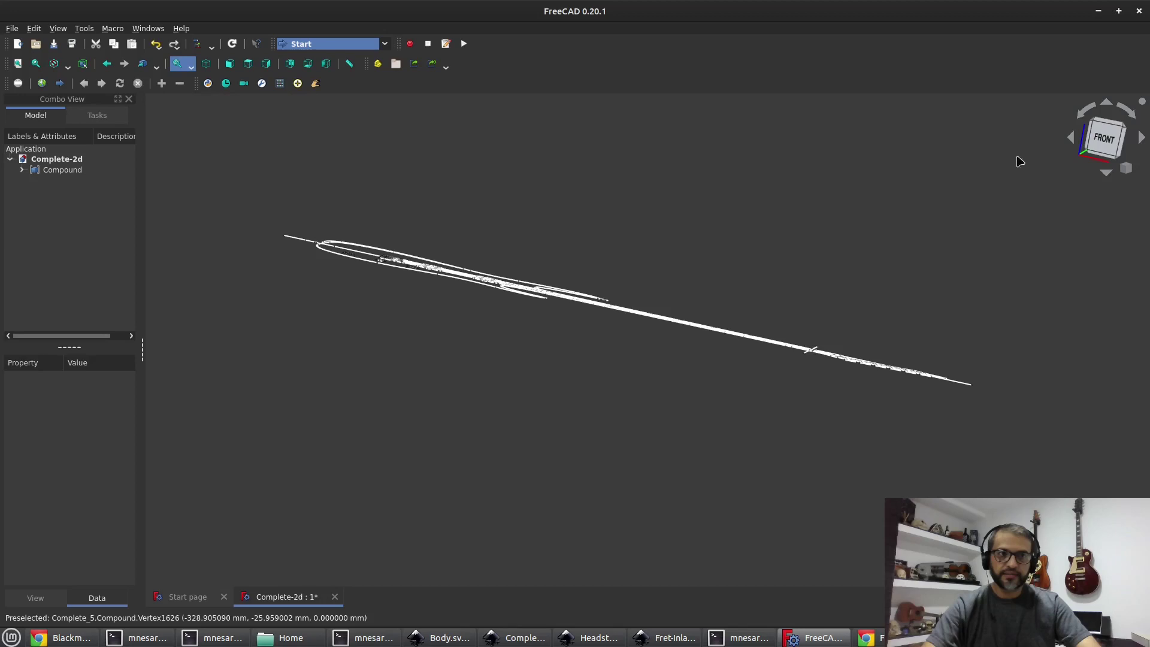
click(1105, 139)
middle_drag(686, 217, 575, 335)
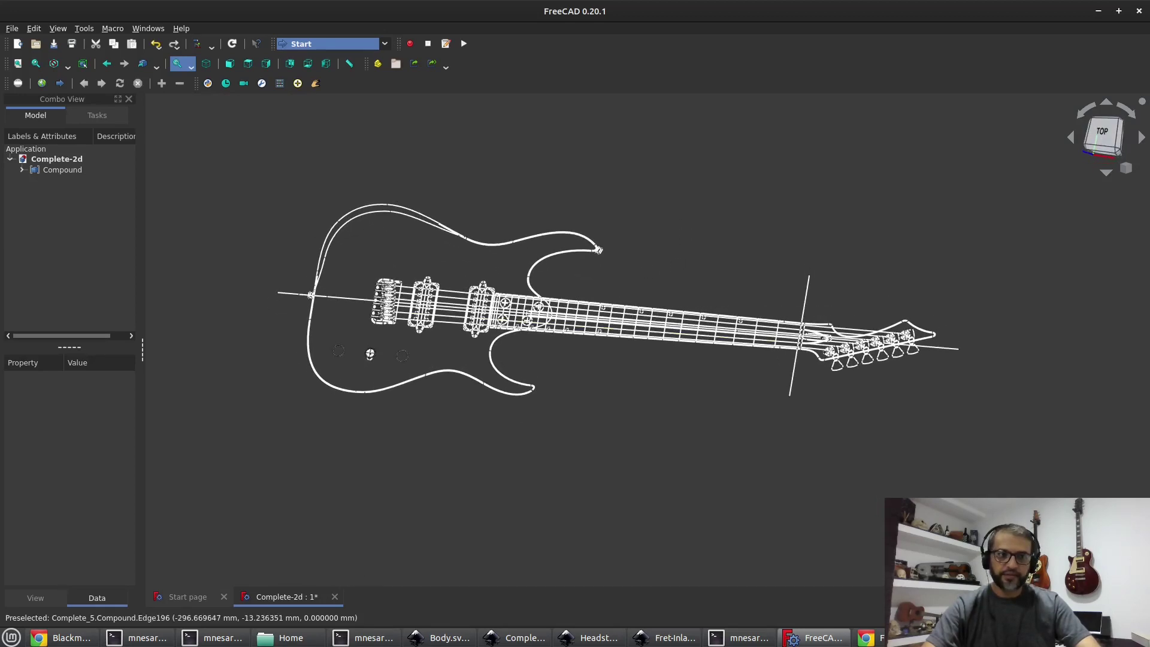
Switch to Complete.svg in Inkscape to inspect the guitar plan path, and return to the Complete-2d outline in FreeCAD
key(alt+Tab)
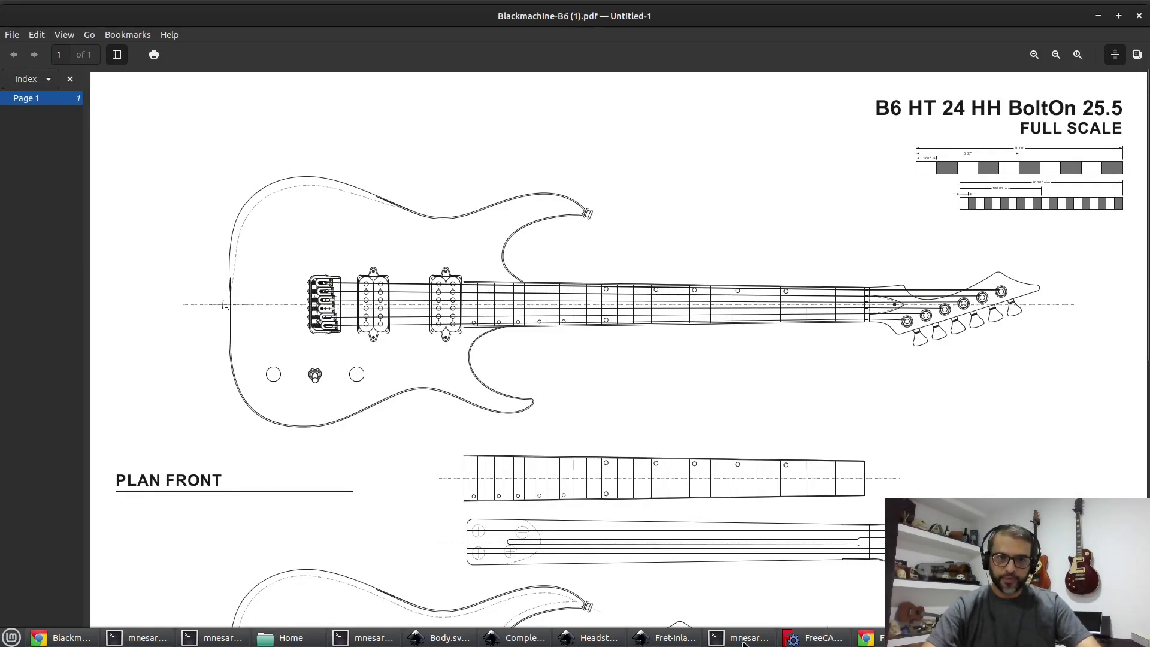
click(523, 639)
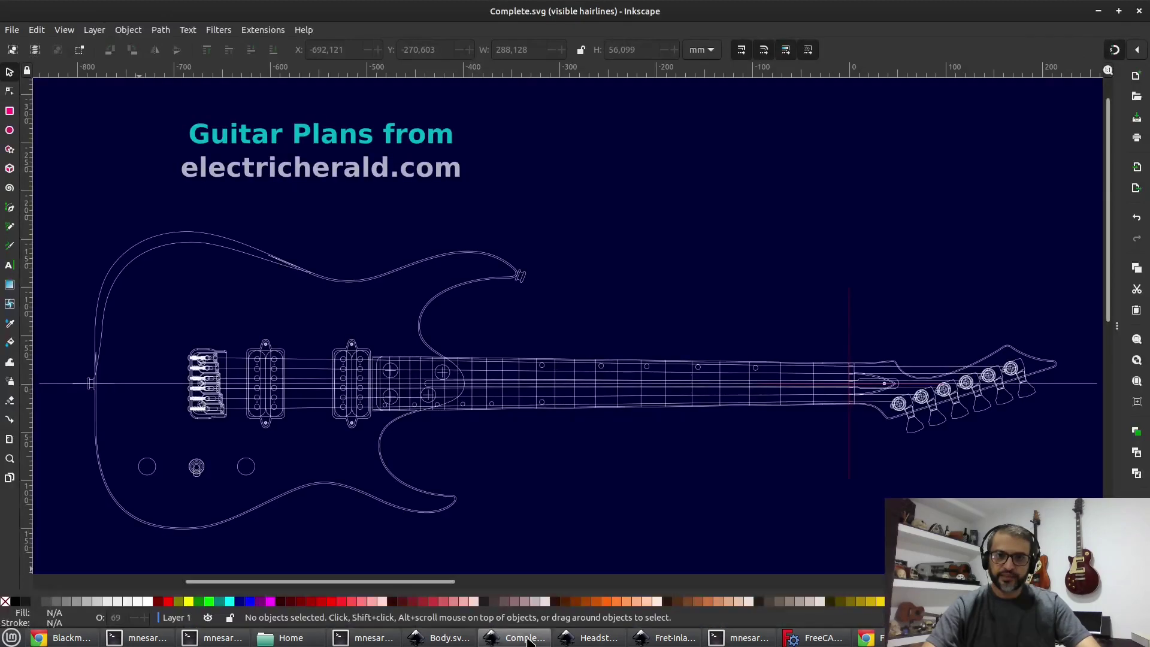
click(422, 339)
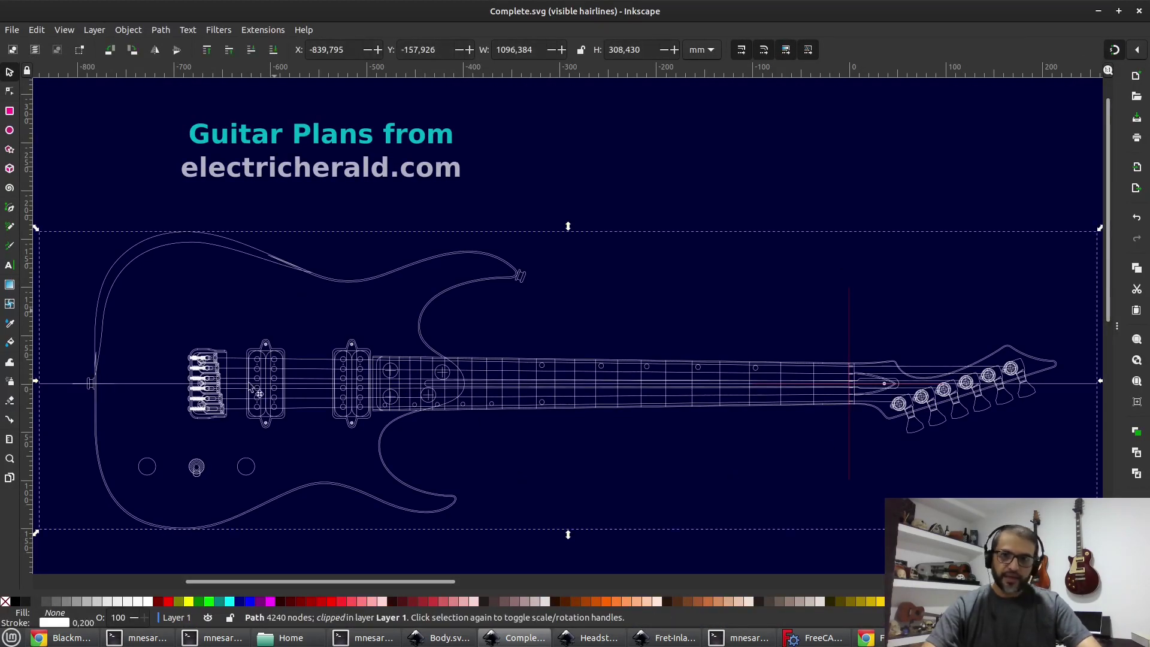
click(535, 456)
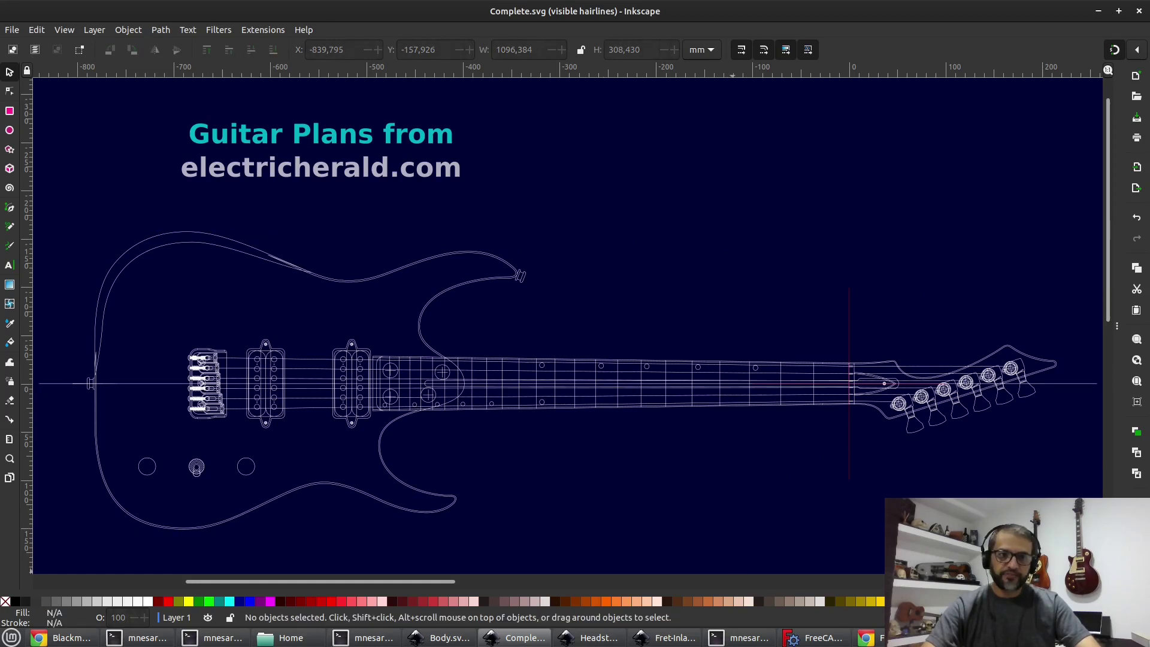
click(824, 639)
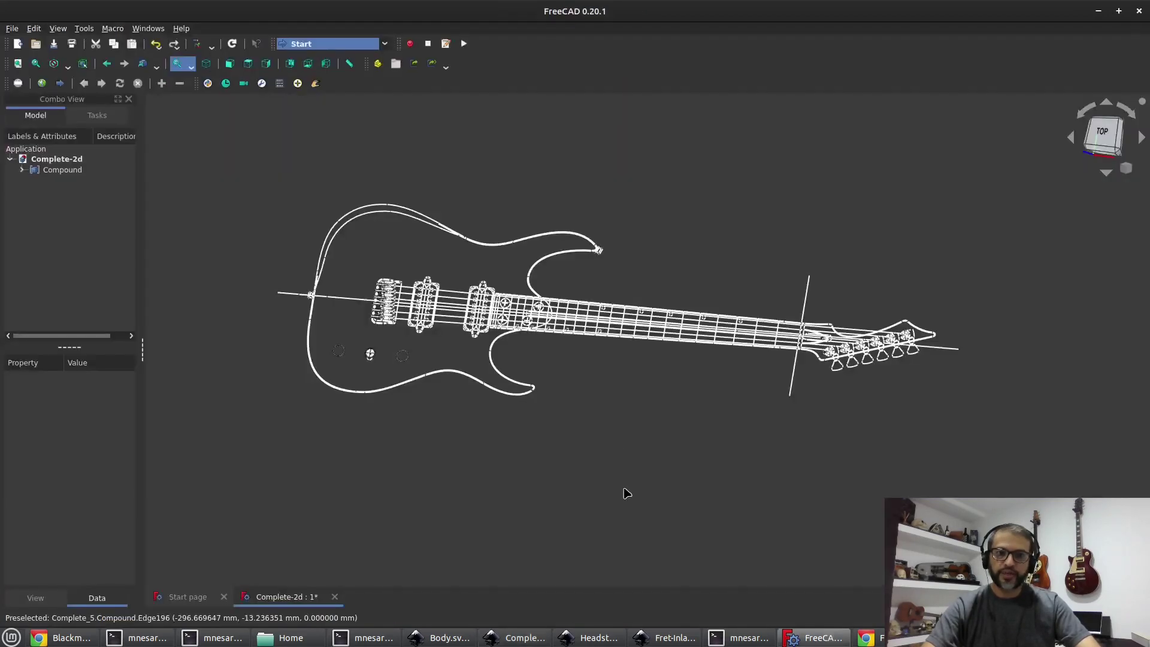
mouse_move(623, 390)
middle_down()
mouse_move(637, 251)
mouse_move(638, 392)
middle_up()
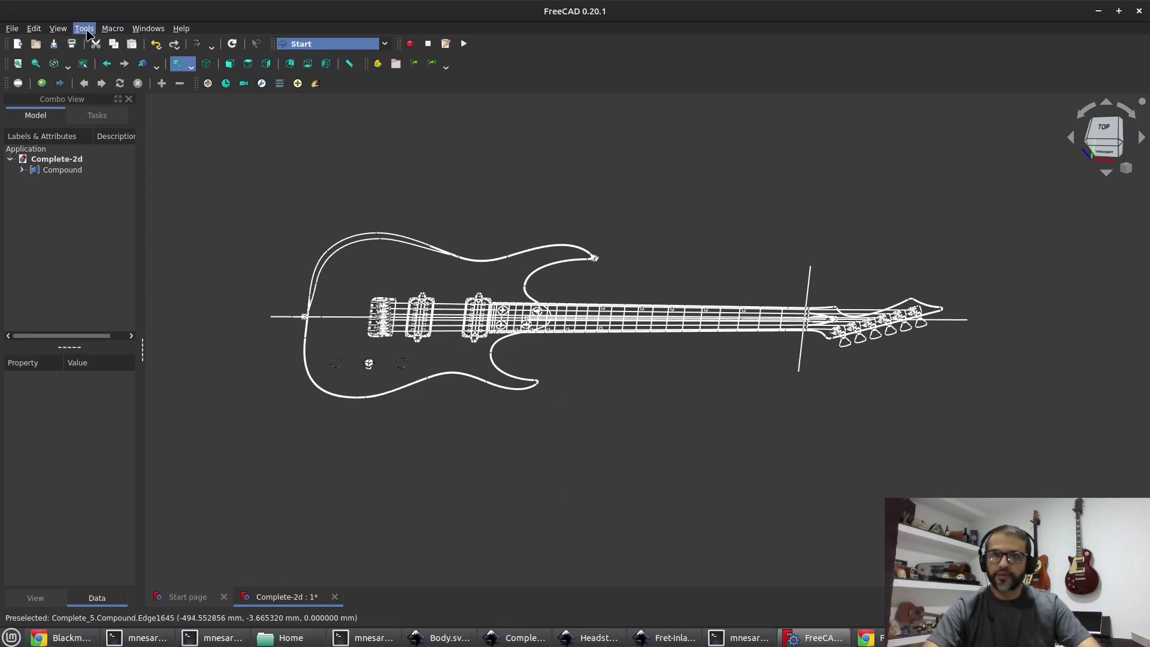
Open the Addon Manager and filter the available addons by "guitar"
click(85, 30)
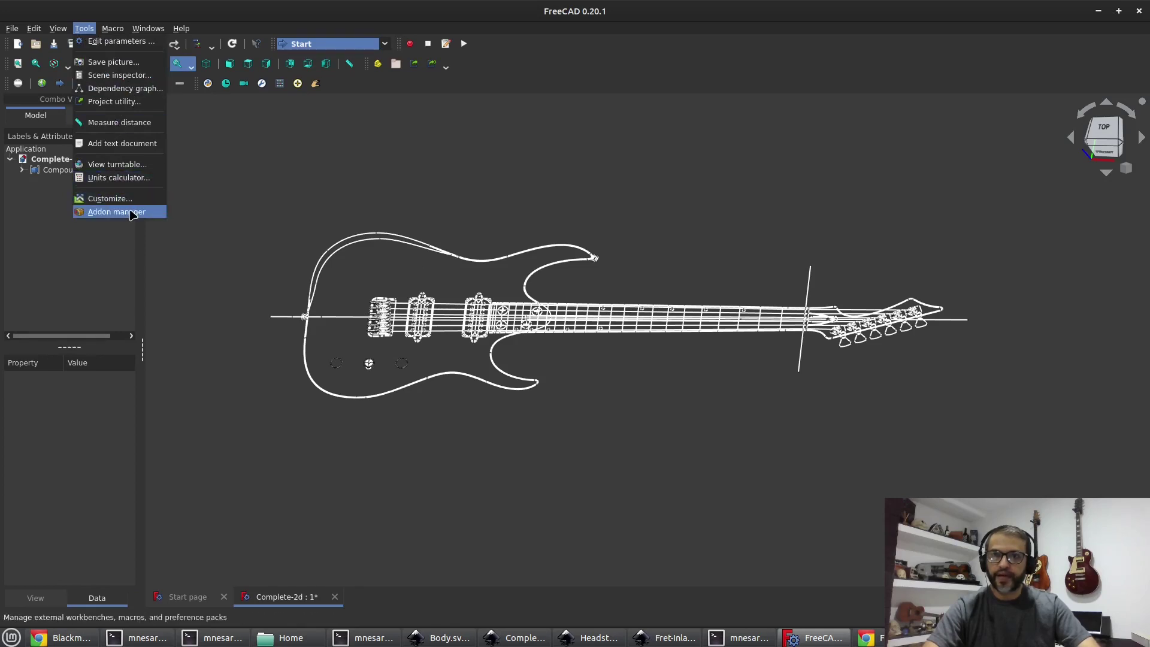
click(120, 211)
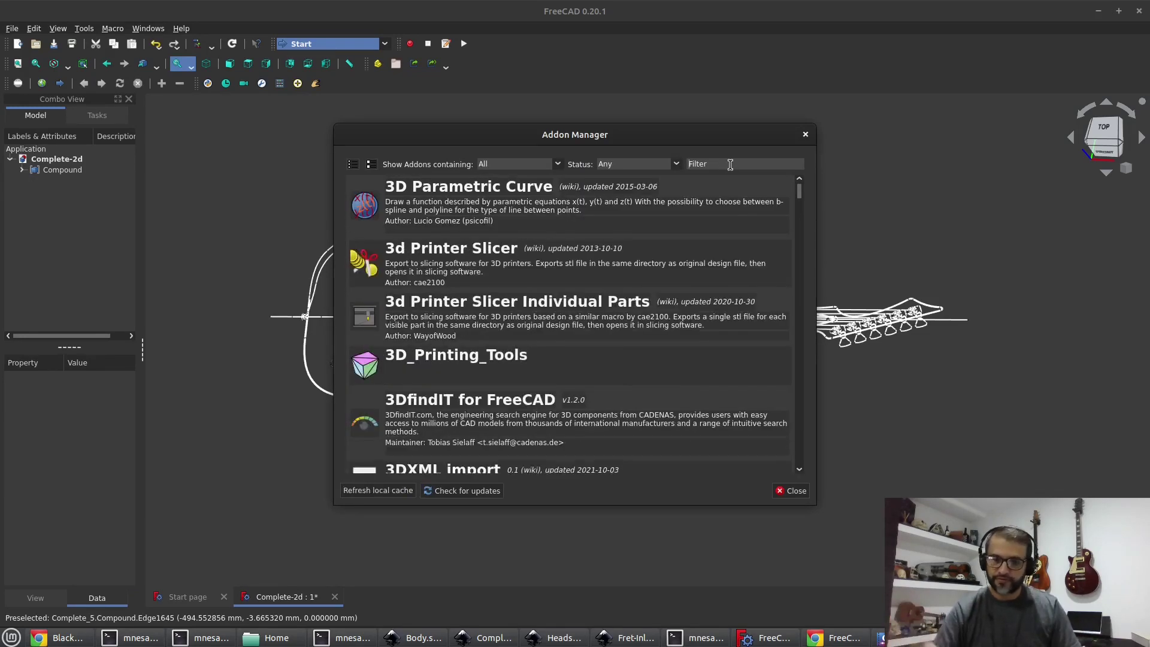
click(730, 165)
text(g)
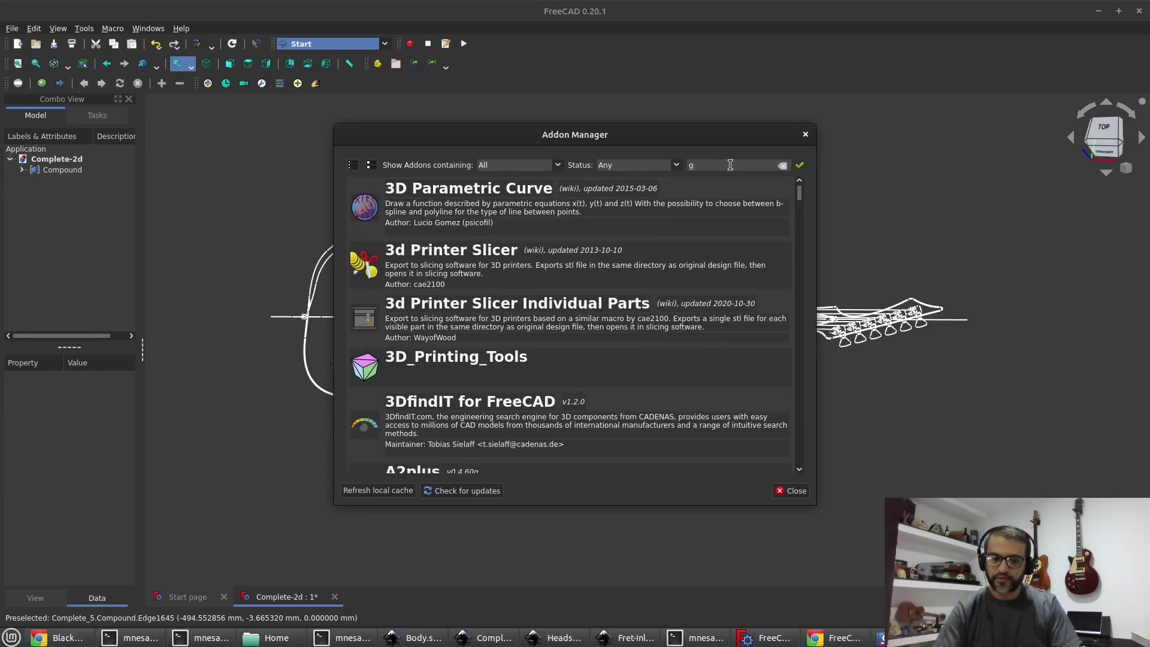
text(uitar)
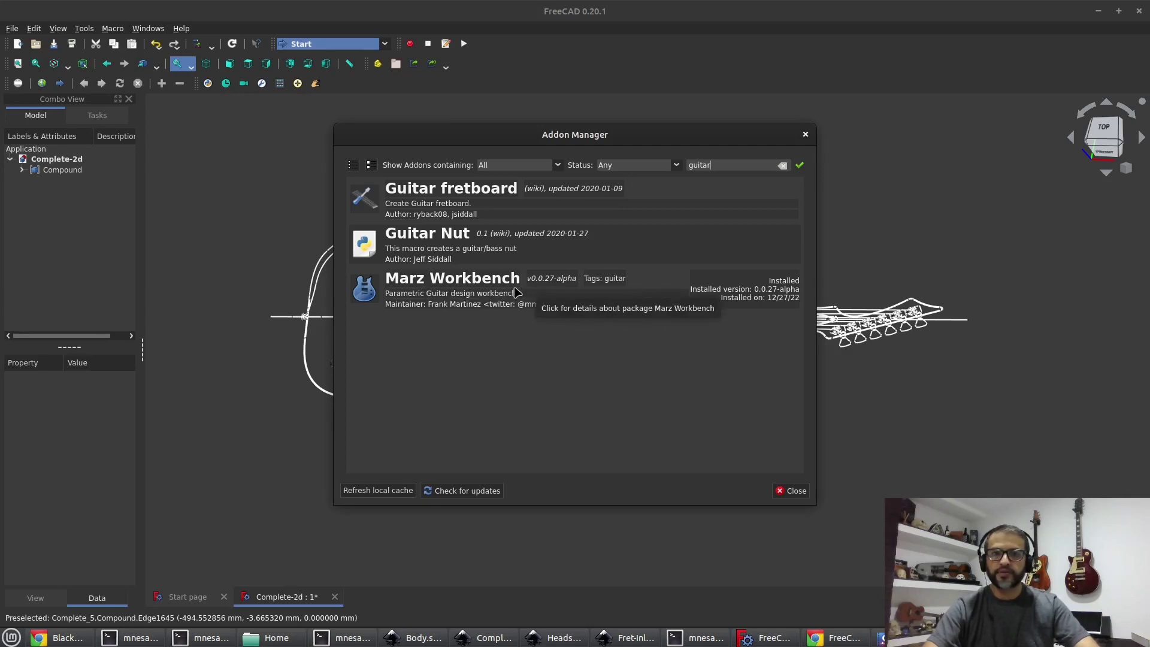
Open the Marz Workbench addon details, check for updates, and close the Addon Manager
click(513, 292)
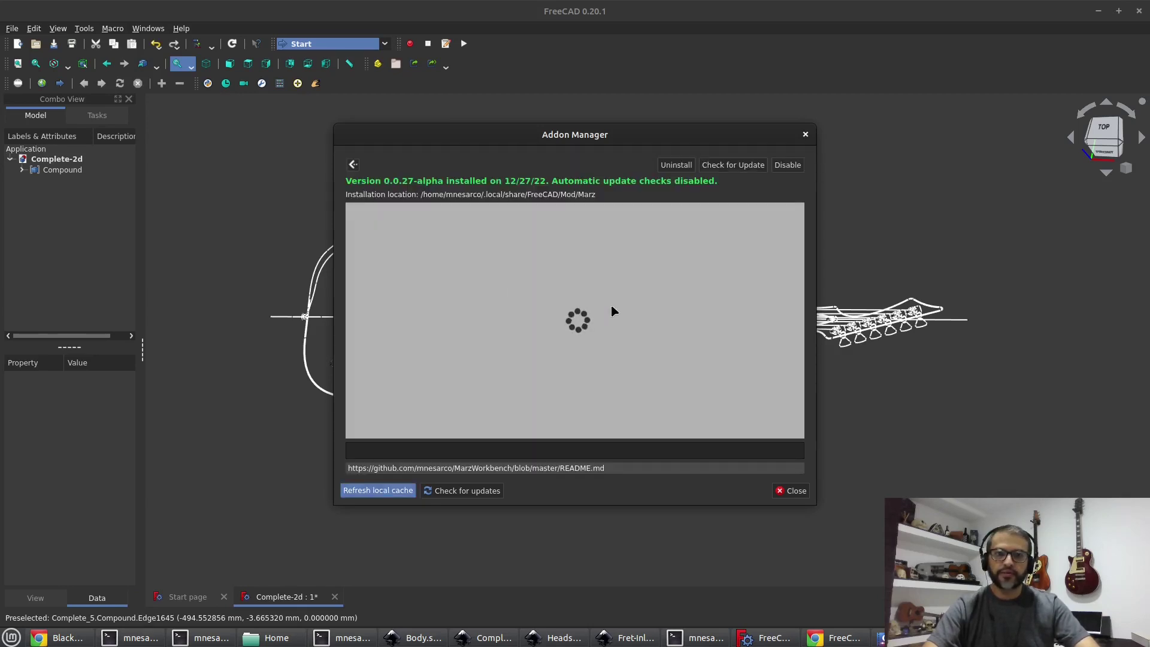
click(466, 491)
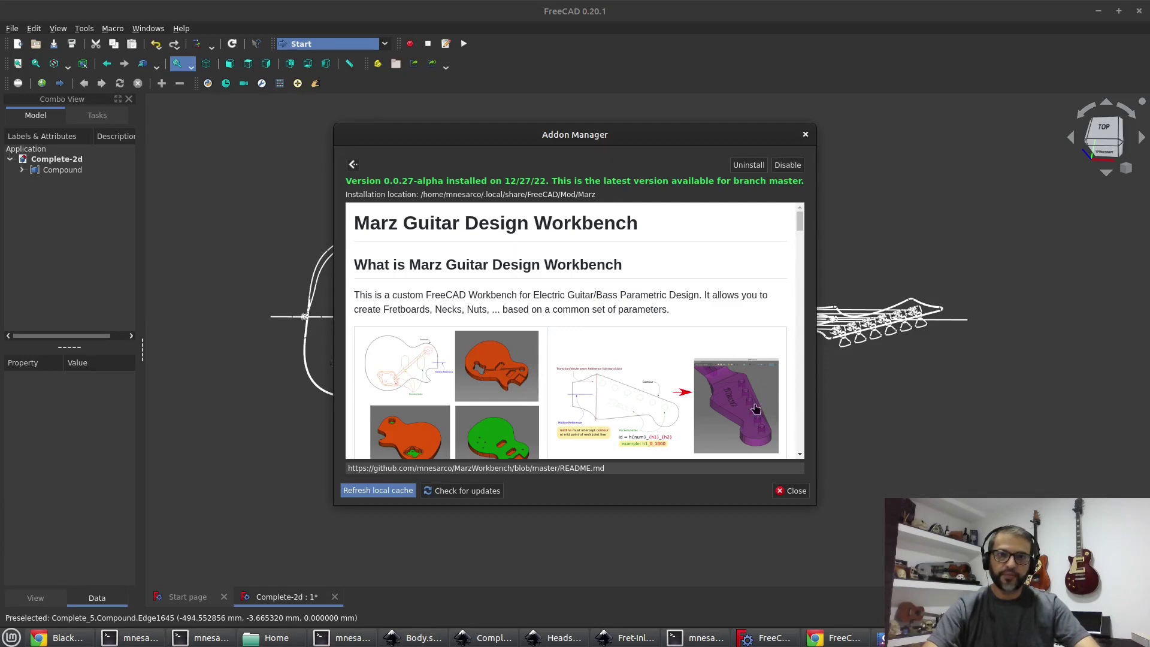
click(783, 495)
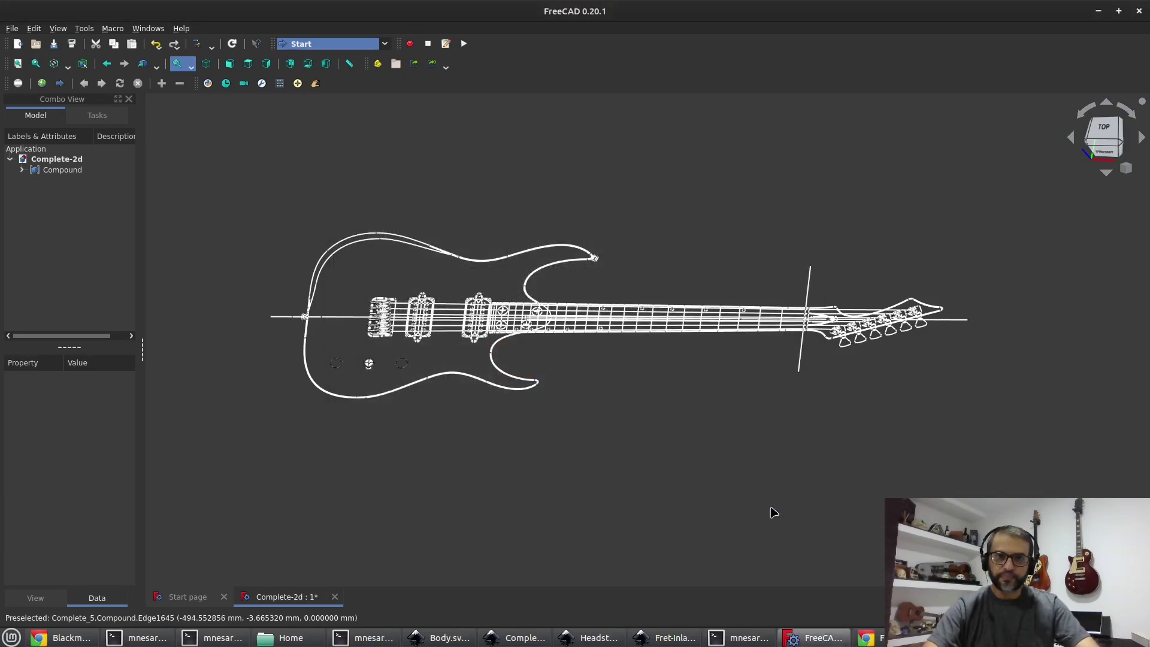
Activate the Marz Guitar Designer workbench and create an instrument in the Complete-2d document
click(376, 47)
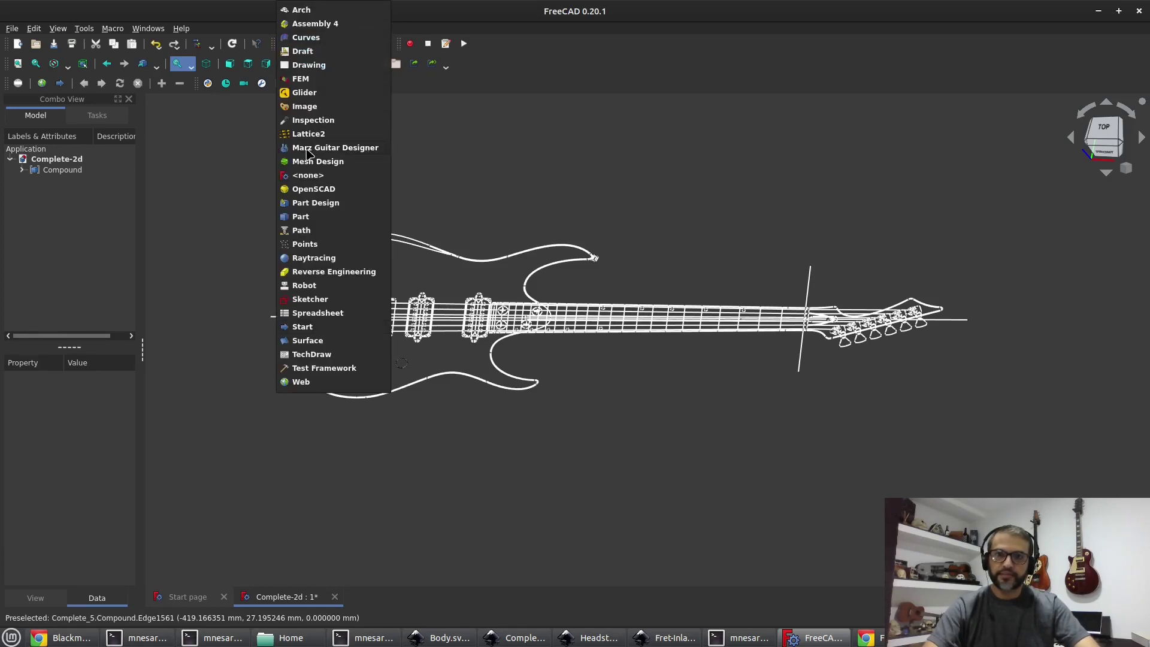
click(369, 148)
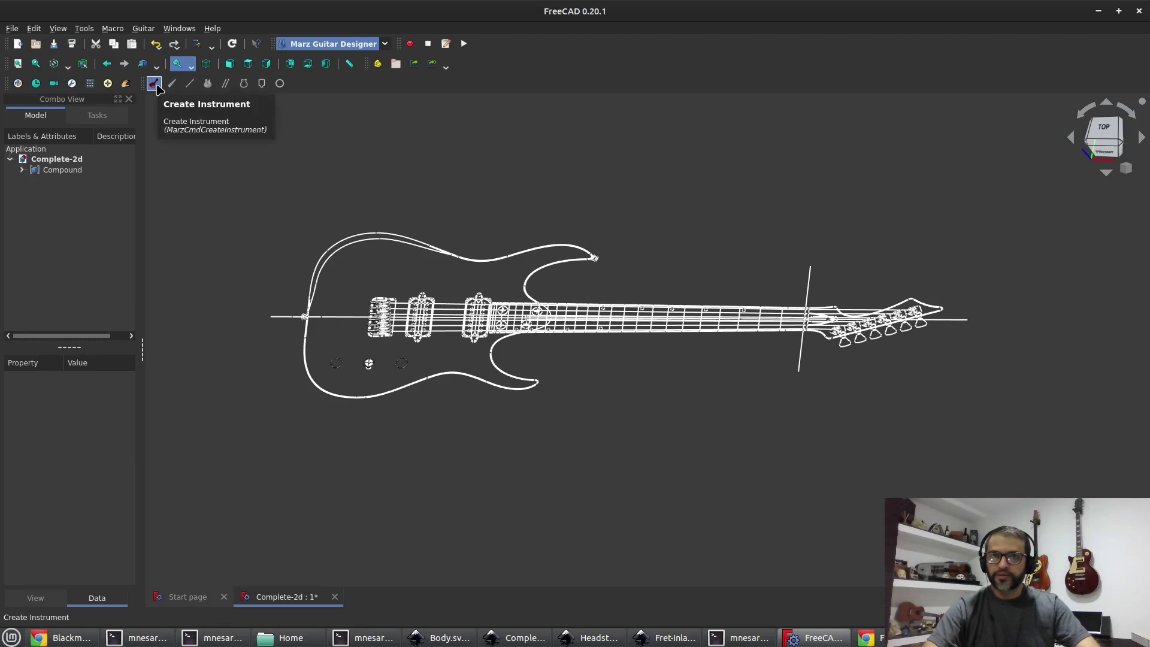
click(155, 85)
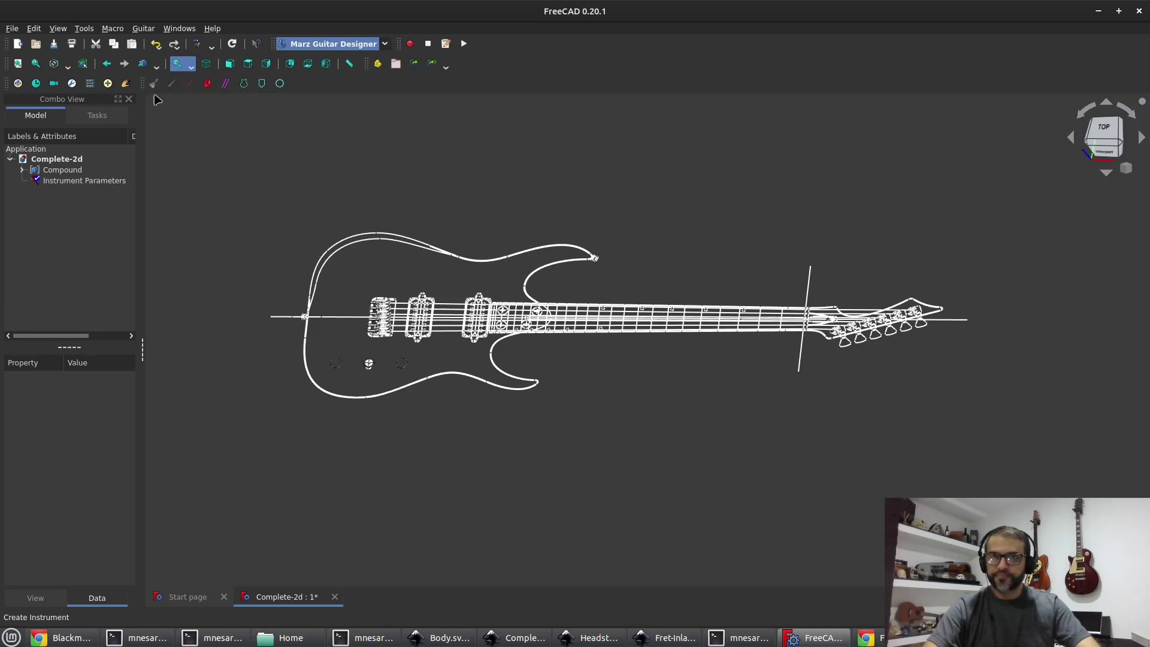
Select Instrument Parameters and enlarge the Combo View's property area to show more of its parameters
drag(142, 171, 223, 180)
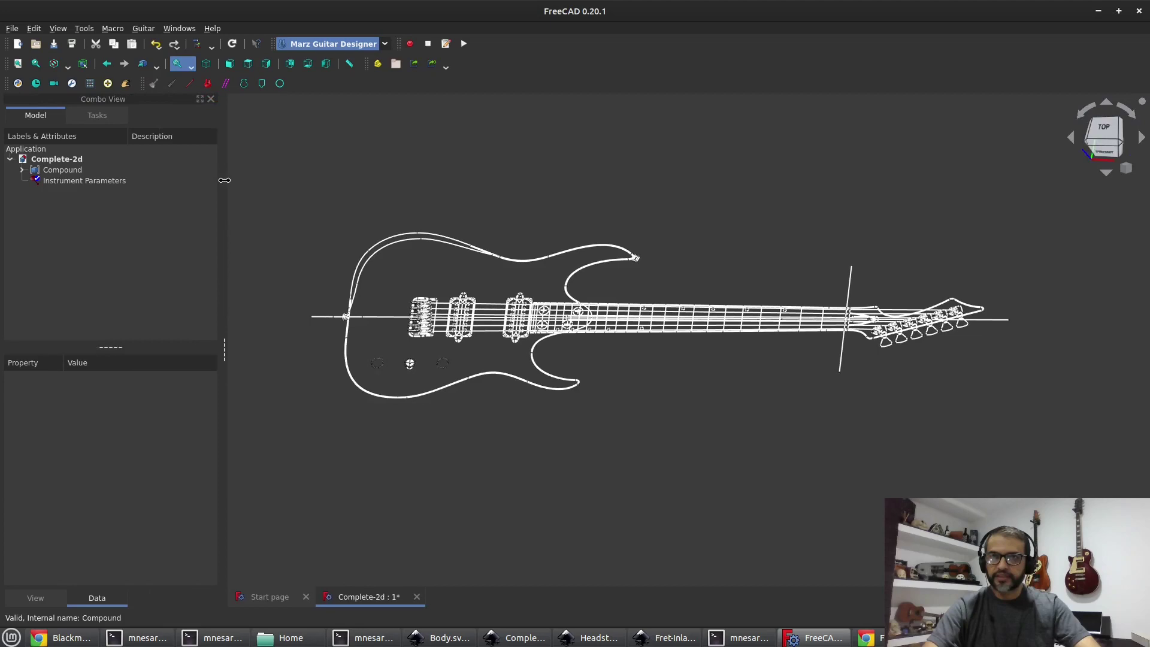
click(118, 187)
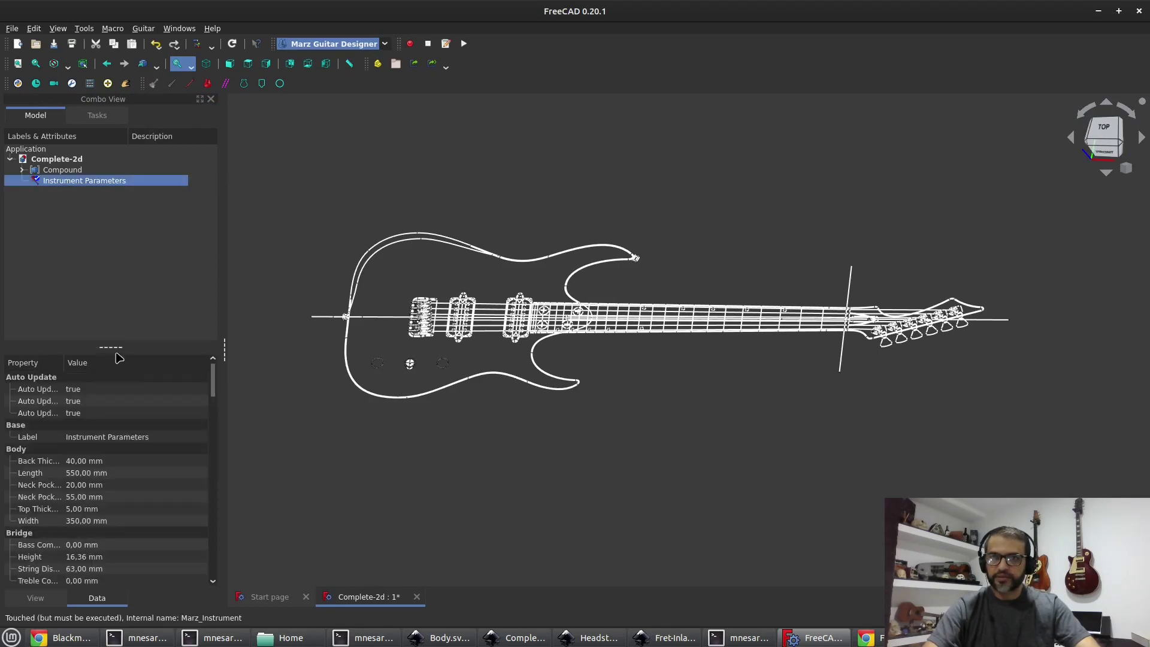
drag(113, 347, 112, 224)
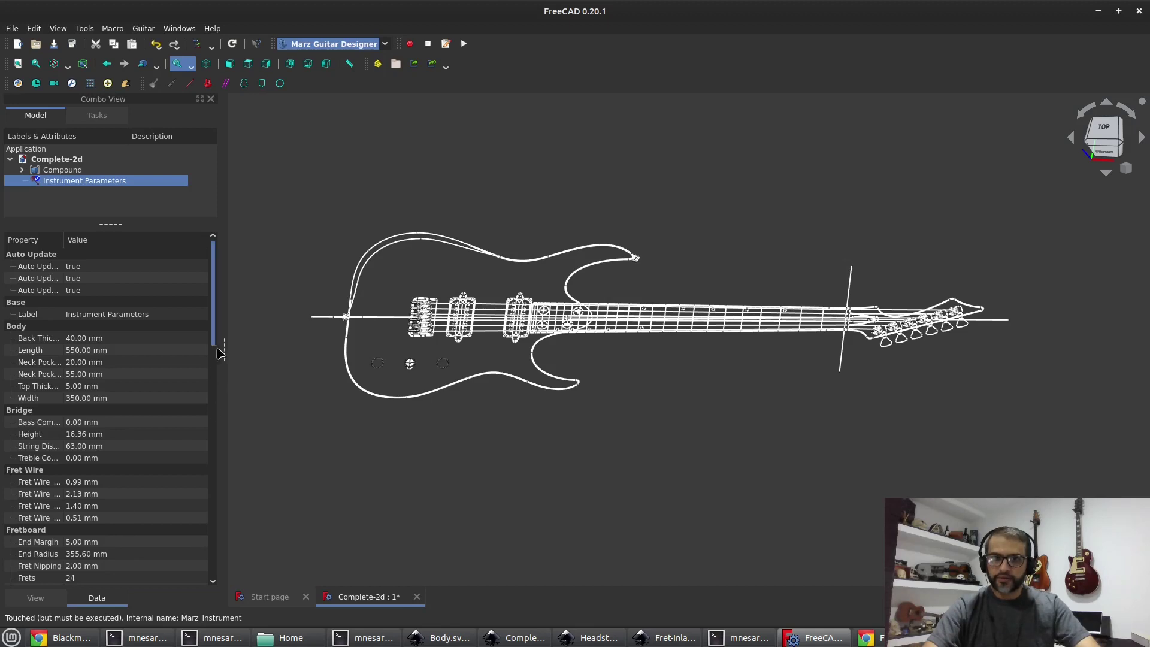
drag(226, 351, 287, 351)
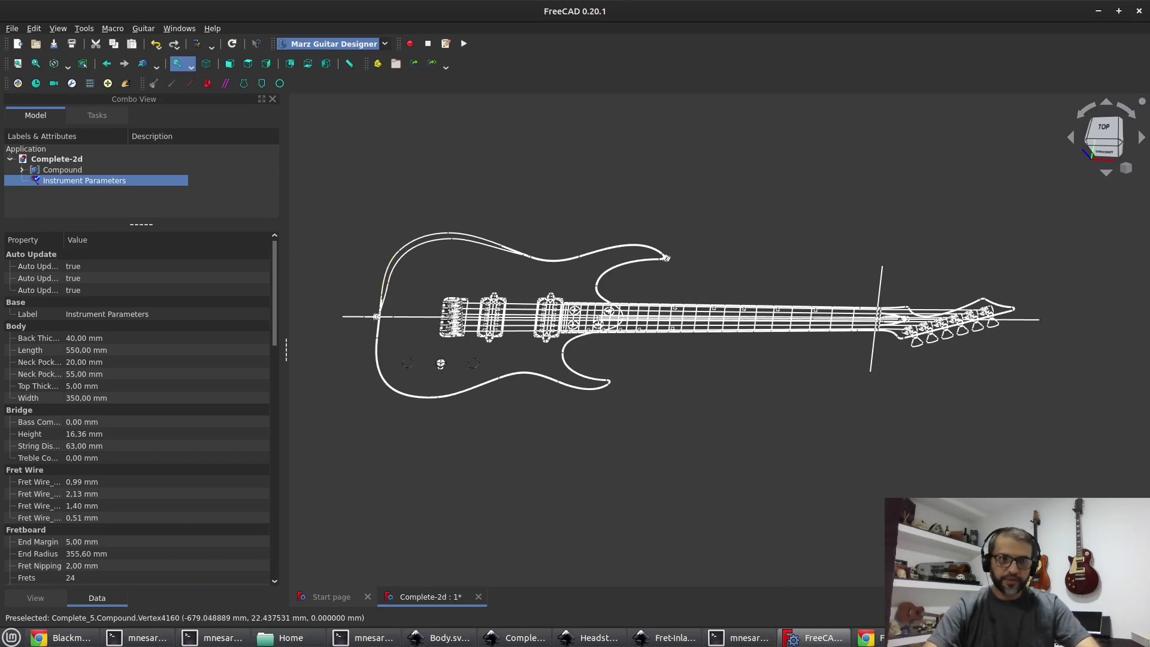
Switch to the Blackmachine B6 PDF and review its specifications, side elevation and front plan
key(alt+Tab)
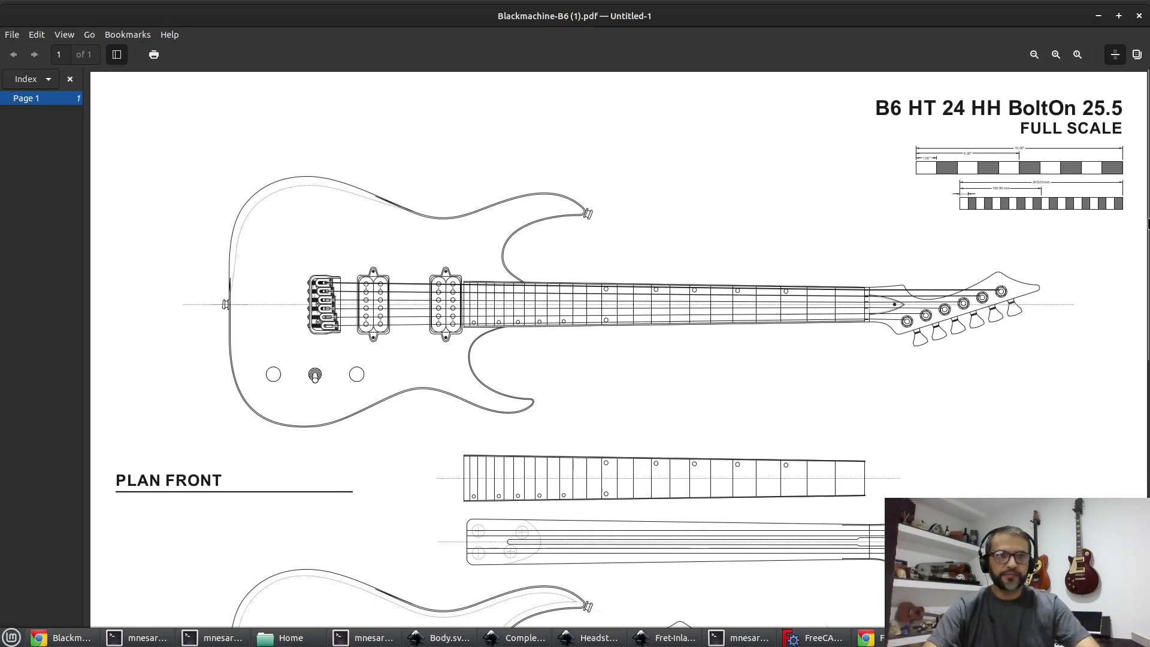
scroll(591, 386, down, 2)
scroll(593, 388, down, 5)
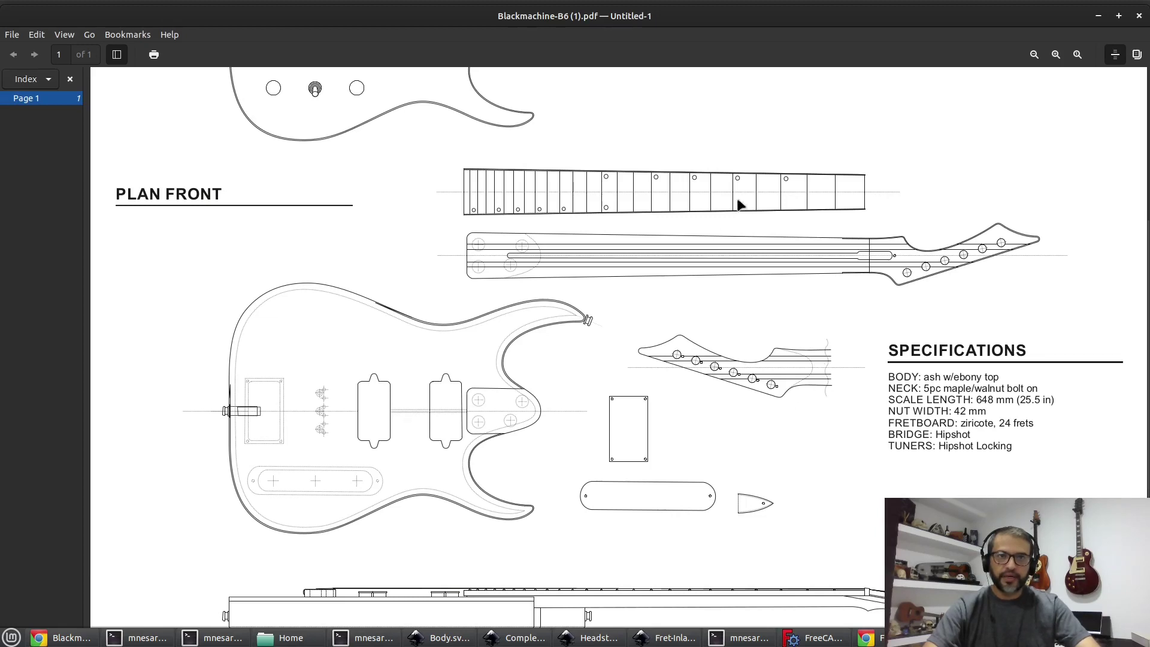
scroll(753, 360, down, 5)
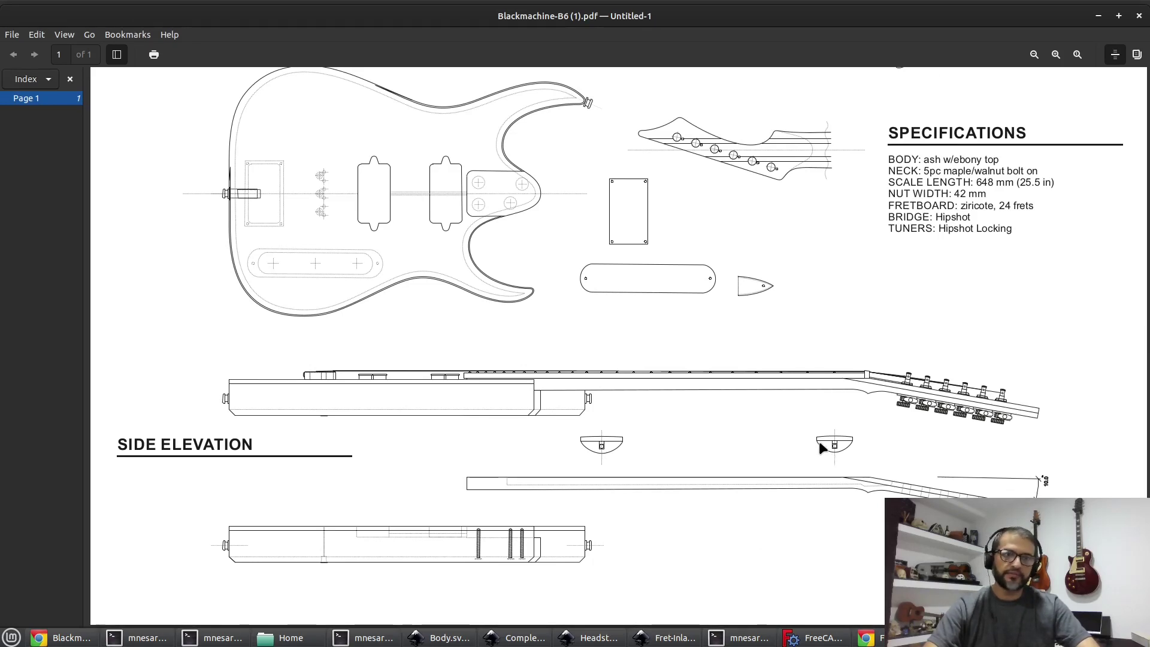
scroll(822, 448, up, 10)
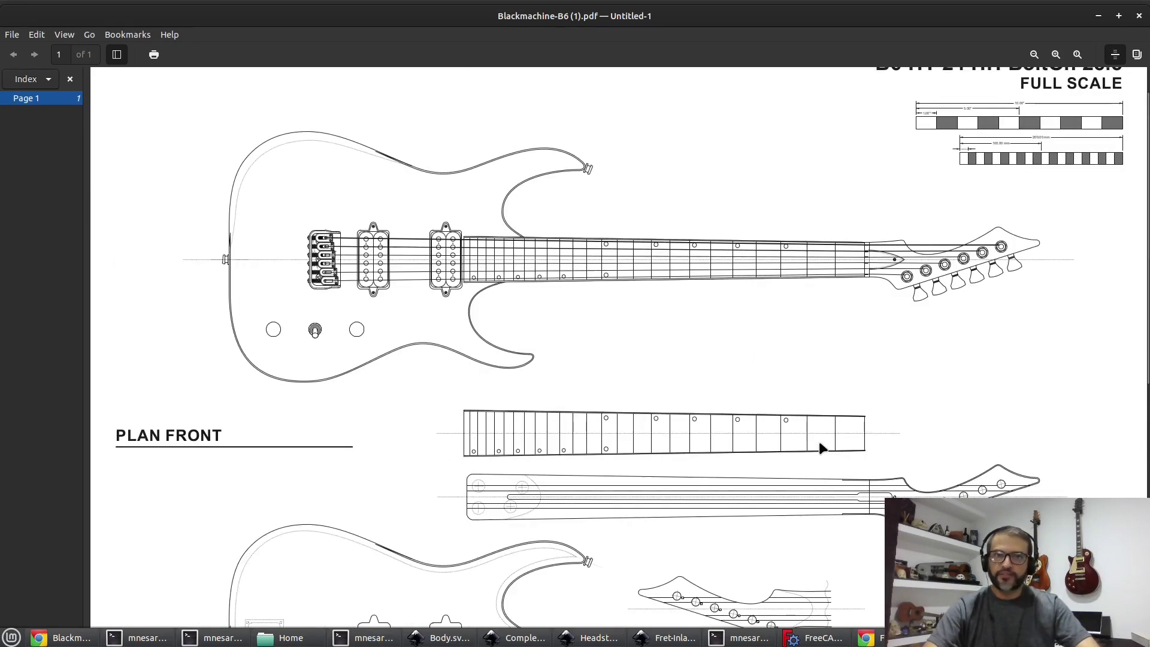
scroll(822, 448, up, 1)
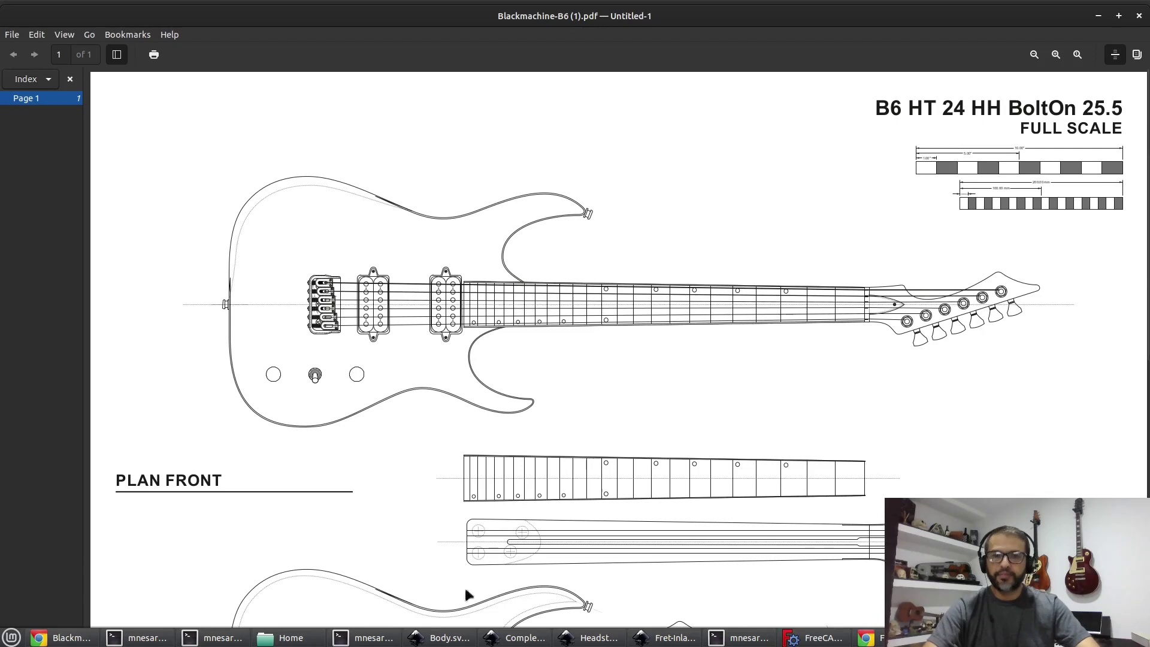
View Complete.svg in Inkscape, return to FreeCAD and examine the neck and fretboard area of the Complete-2d outline
click(532, 639)
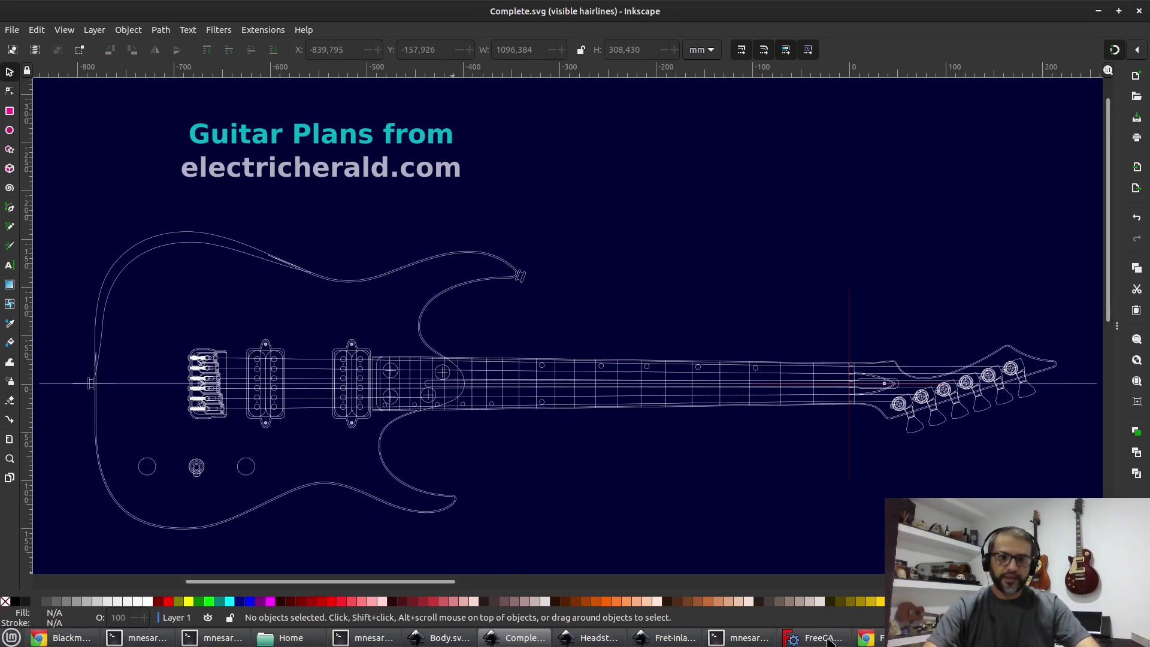
click(784, 639)
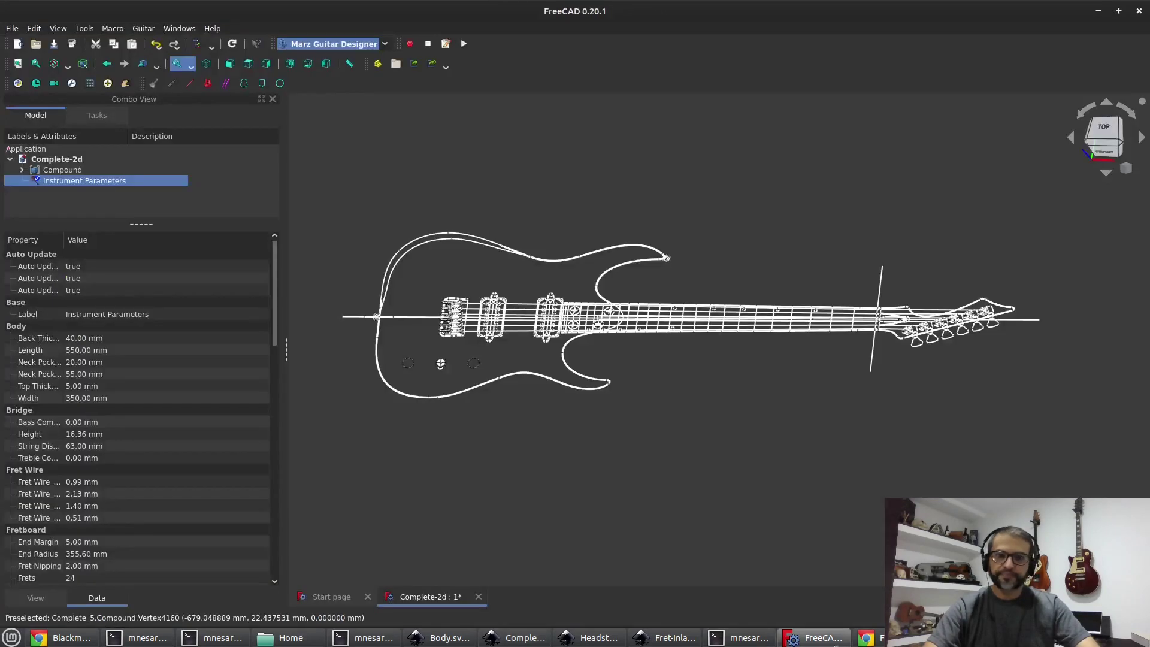
middle_drag(677, 358, 688, 417)
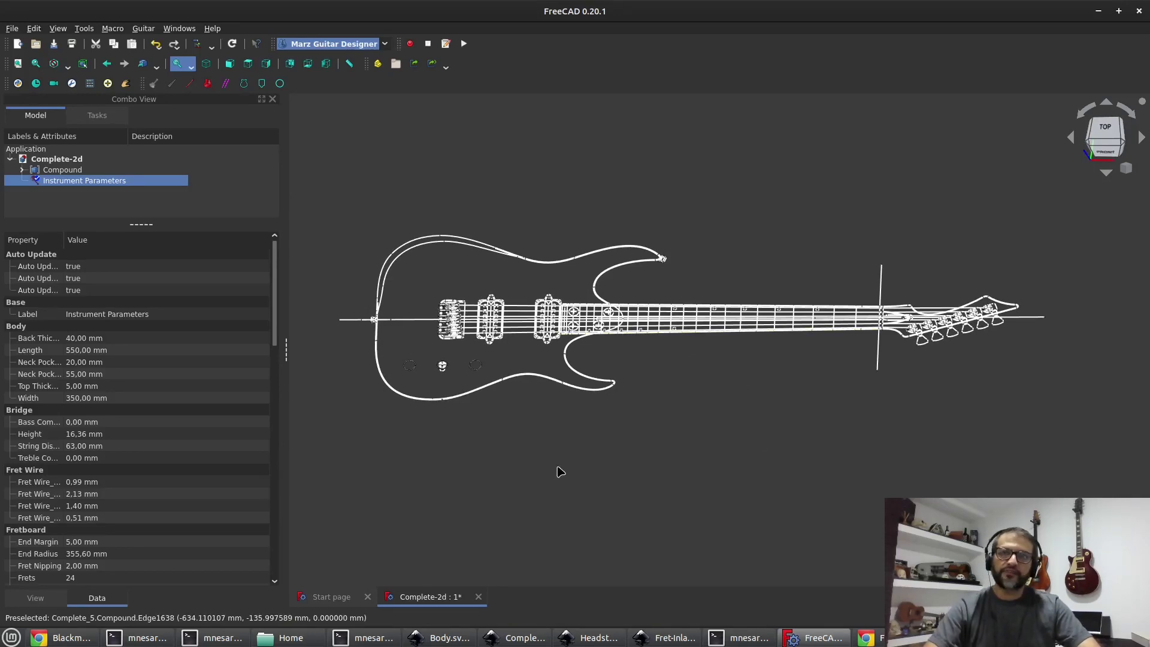
scroll(772, 357, up, 5)
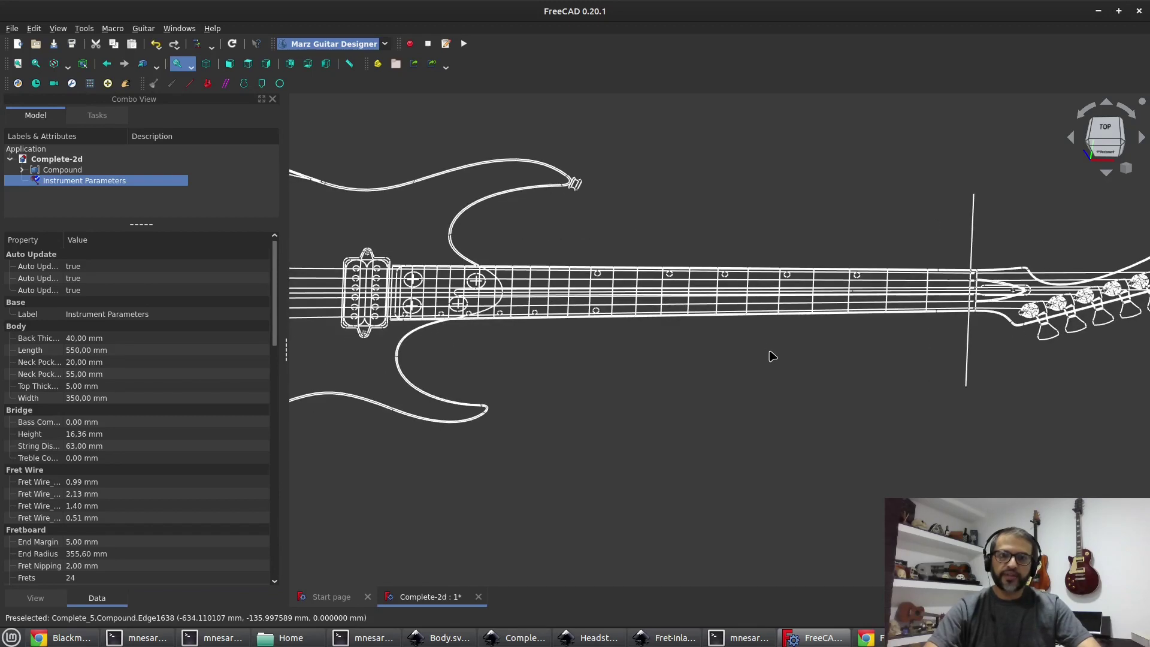
middle_drag(760, 391, 716, 420)
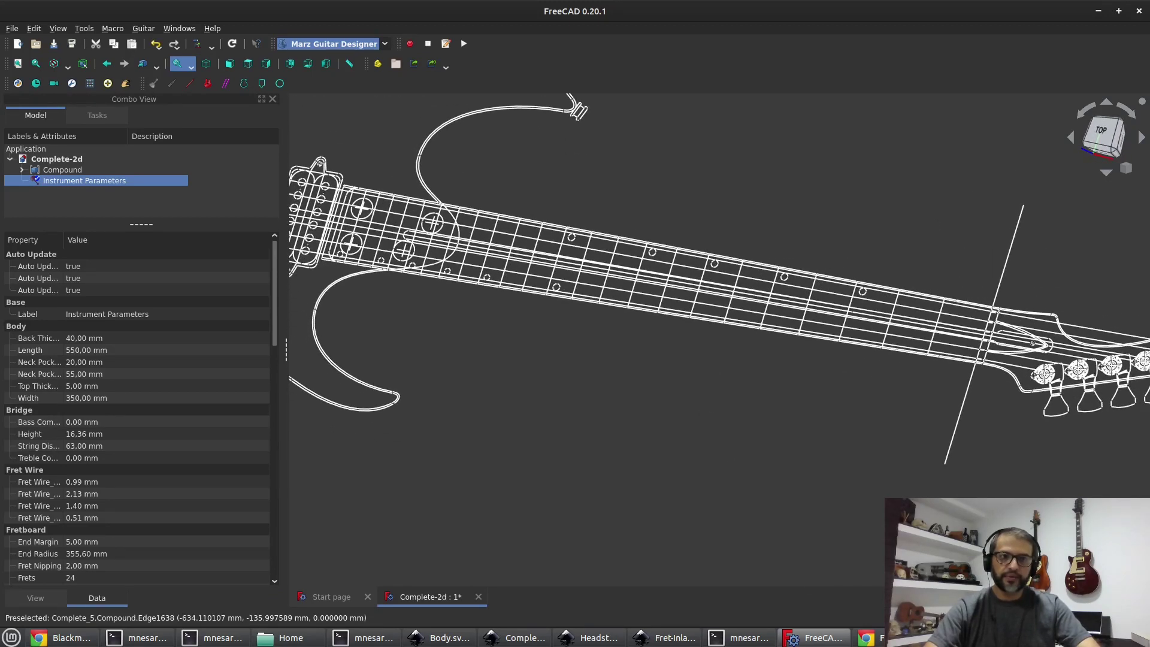
Glance at the B6 PDF plan, return to FreeCAD and create the instrument's fretboard
key(alt+Tab)
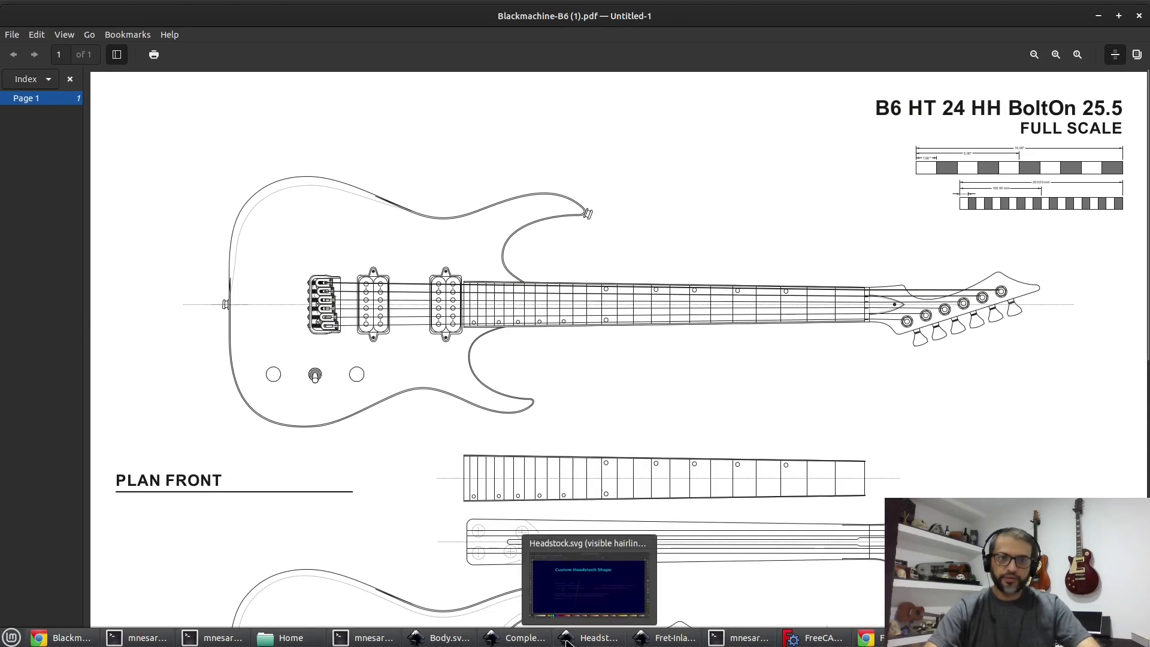
click(800, 642)
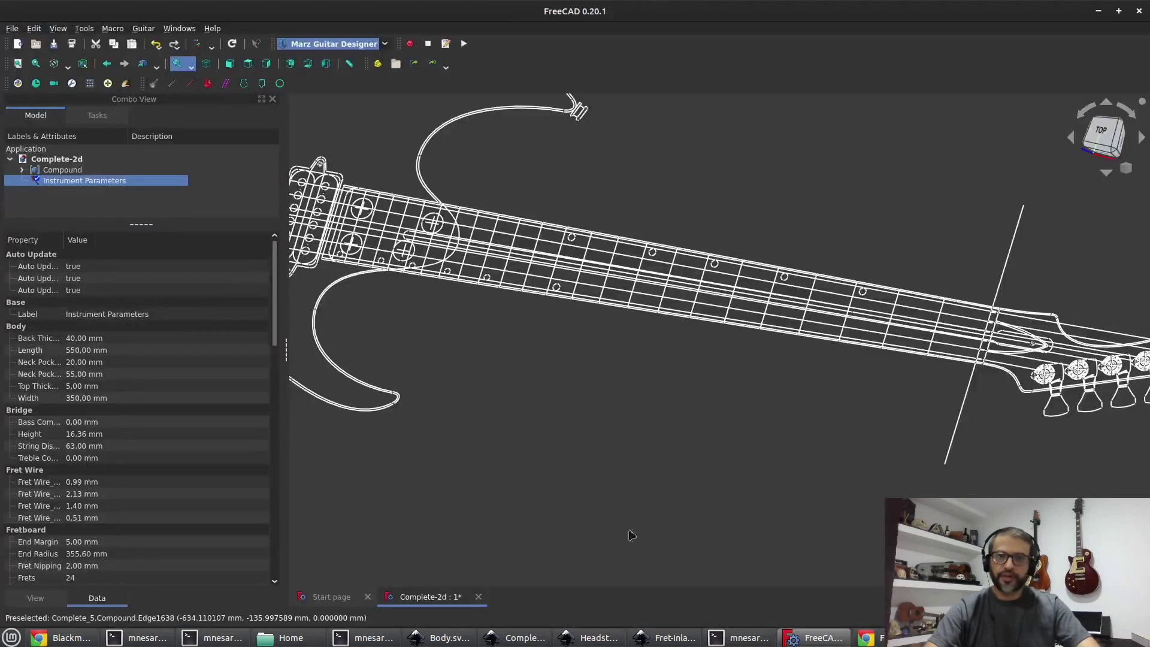
click(173, 86)
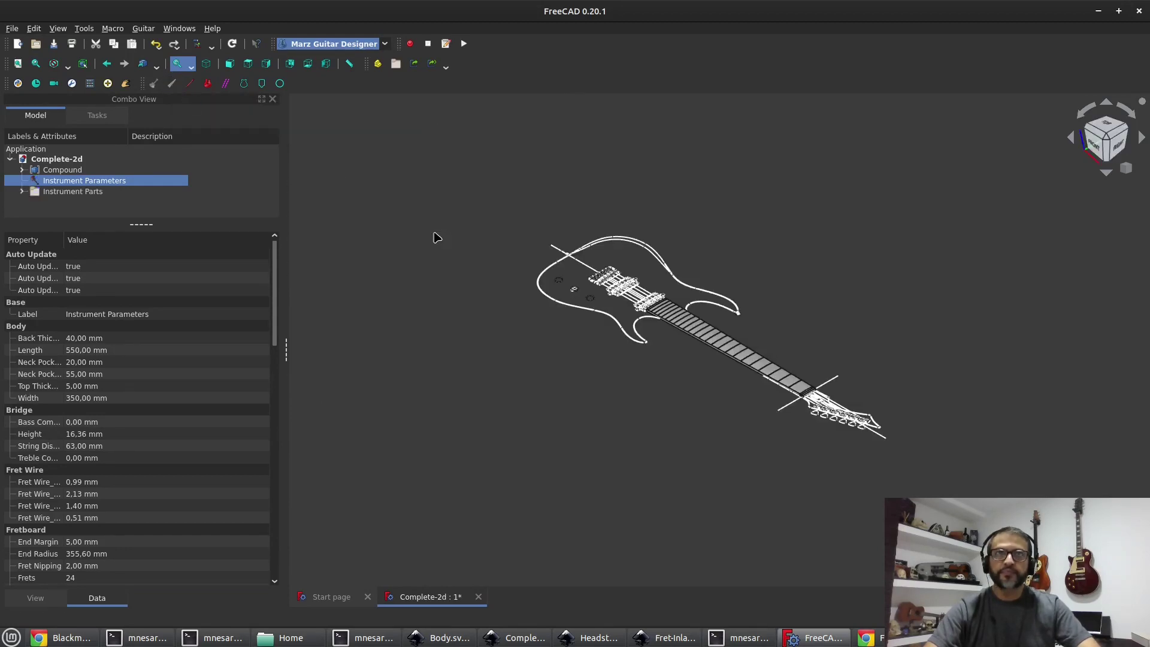
Inspect the new fretboard's surface, fret slots, edges and headstock end against the 2D outline from several angles
scroll(666, 376, up, 10)
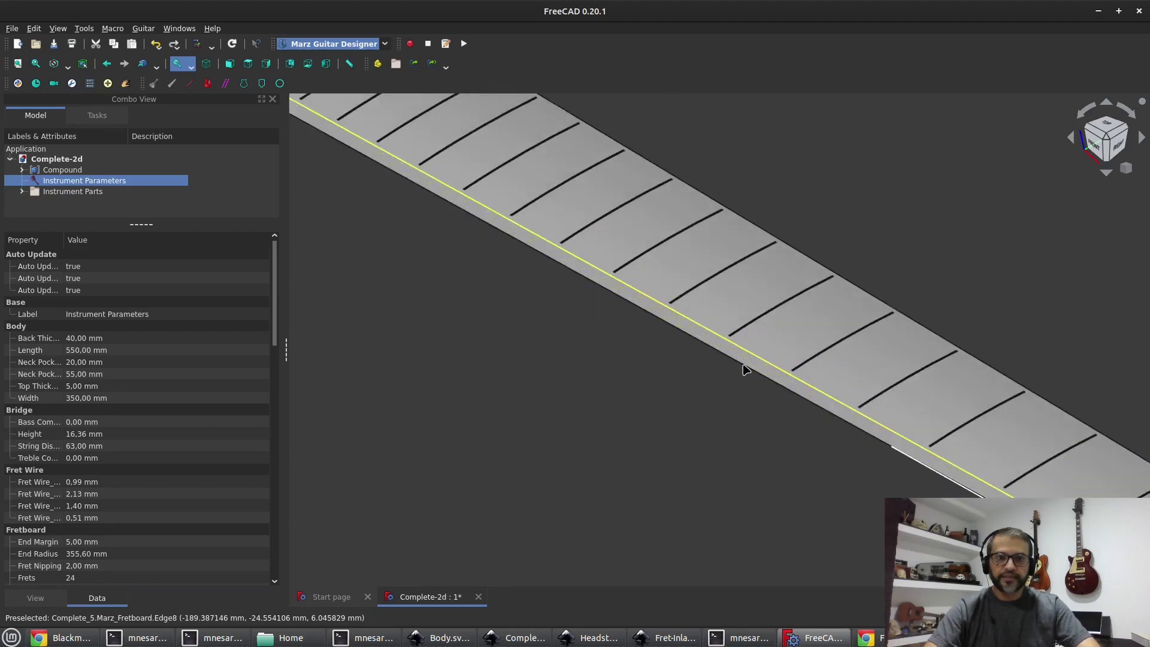
middle_drag(667, 376, 838, 355)
scroll(838, 354, down, 3)
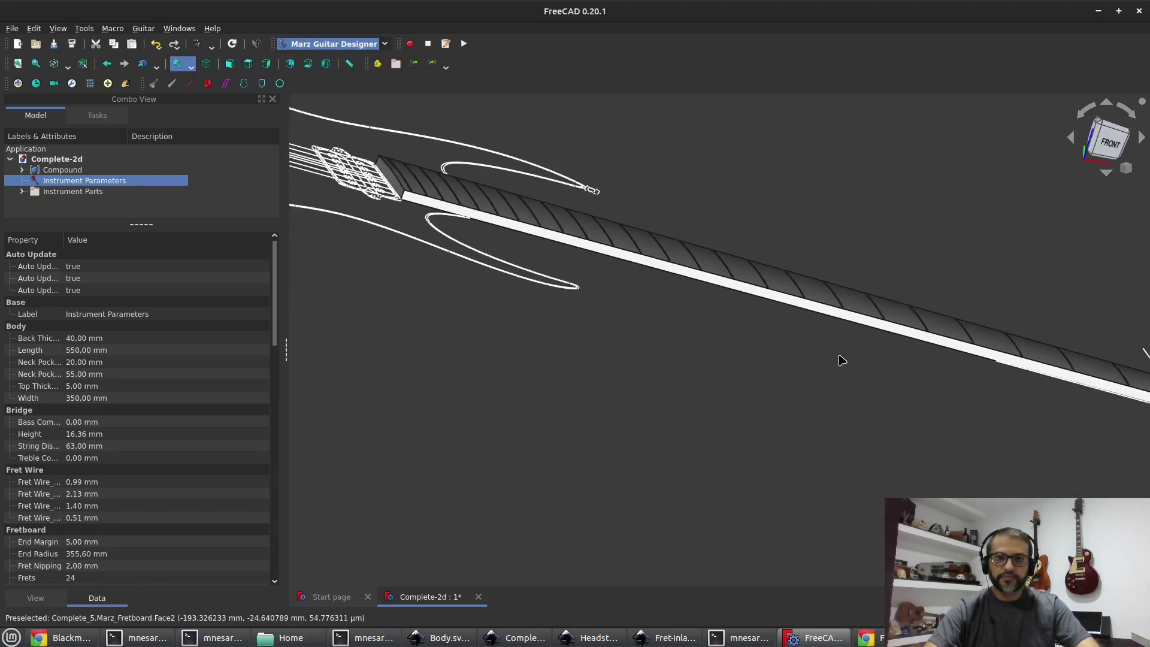
middle_drag(455, 241, 378, 320)
scroll(550, 333, down, 5)
mouse_move(864, 318)
middle_down()
mouse_move(677, 312)
mouse_move(608, 286)
mouse_move(809, 347)
mouse_move(860, 329)
mouse_move(803, 390)
mouse_move(847, 326)
middle_up()
scroll(865, 327, up, 5)
scroll(847, 326, up, 3)
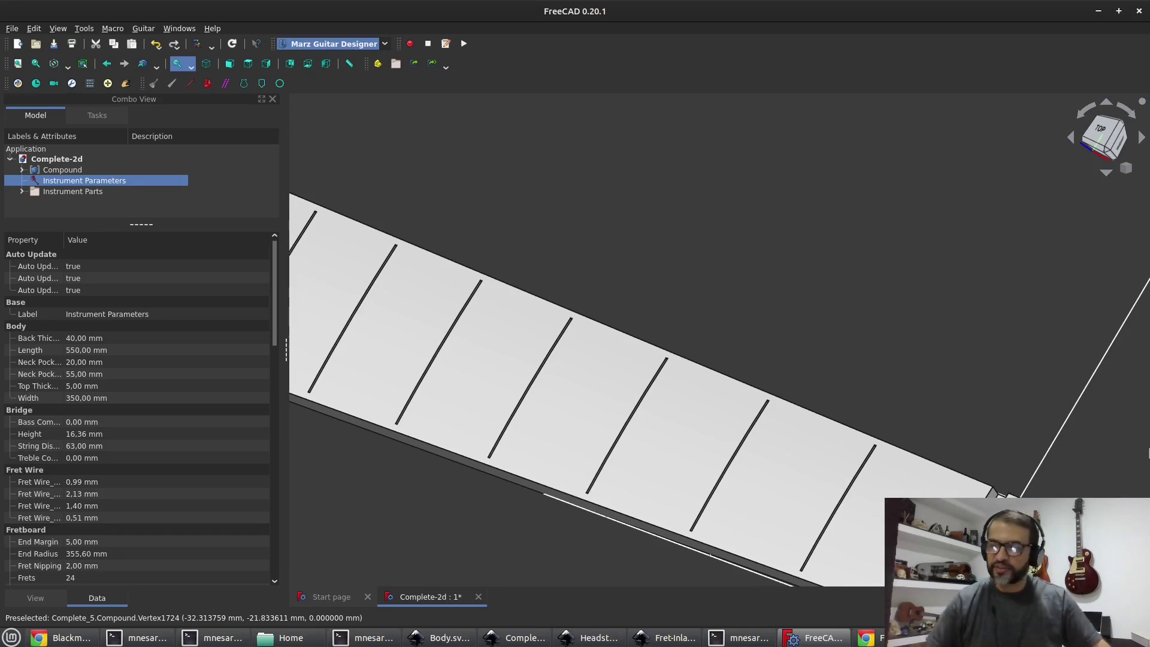
scroll(727, 285, down, 3)
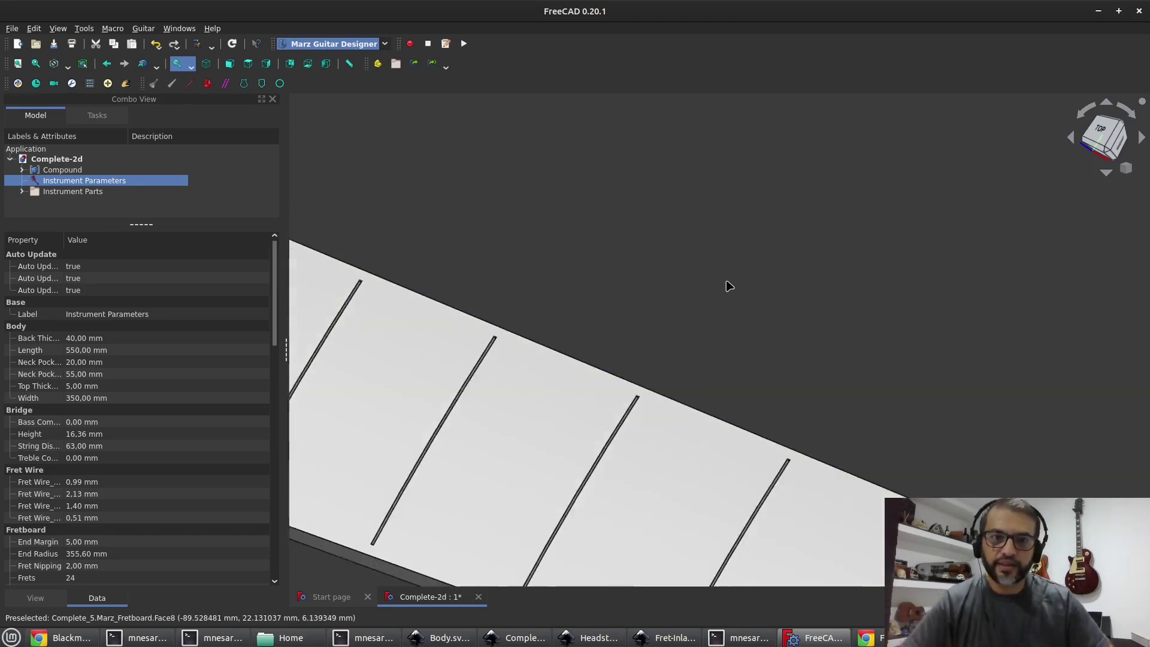
scroll(727, 285, down, 3)
middle_drag(585, 400, 607, 334)
Review the instrument's nut and scale parameters and open the Bass scale length value
drag(275, 309, 300, 554)
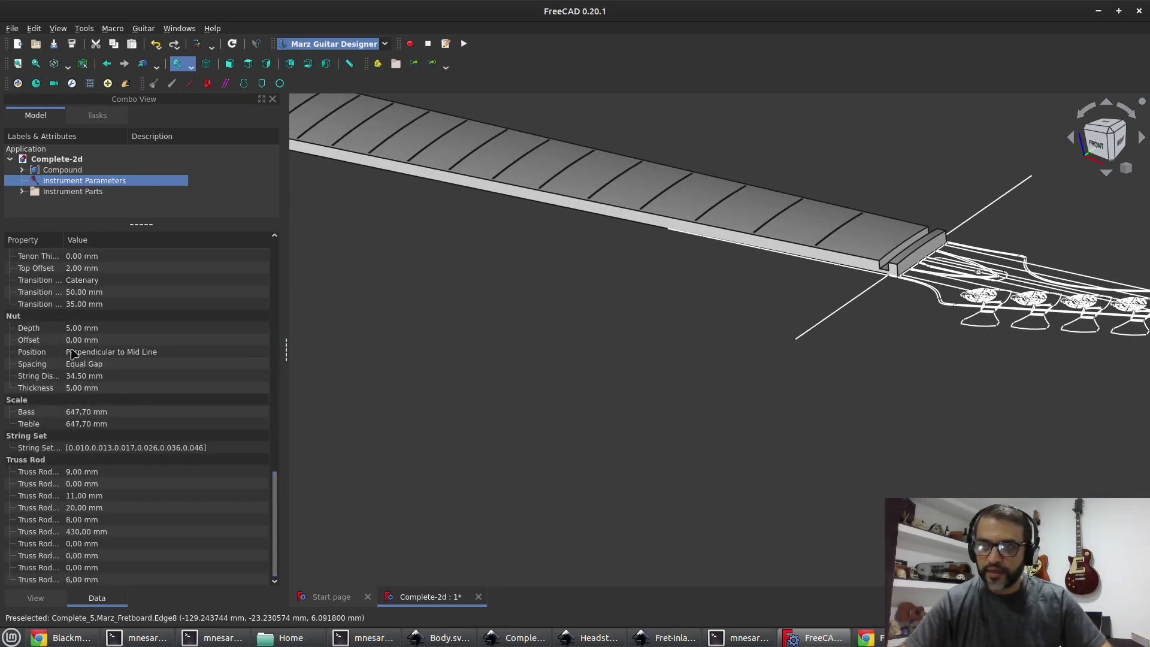
click(100, 413)
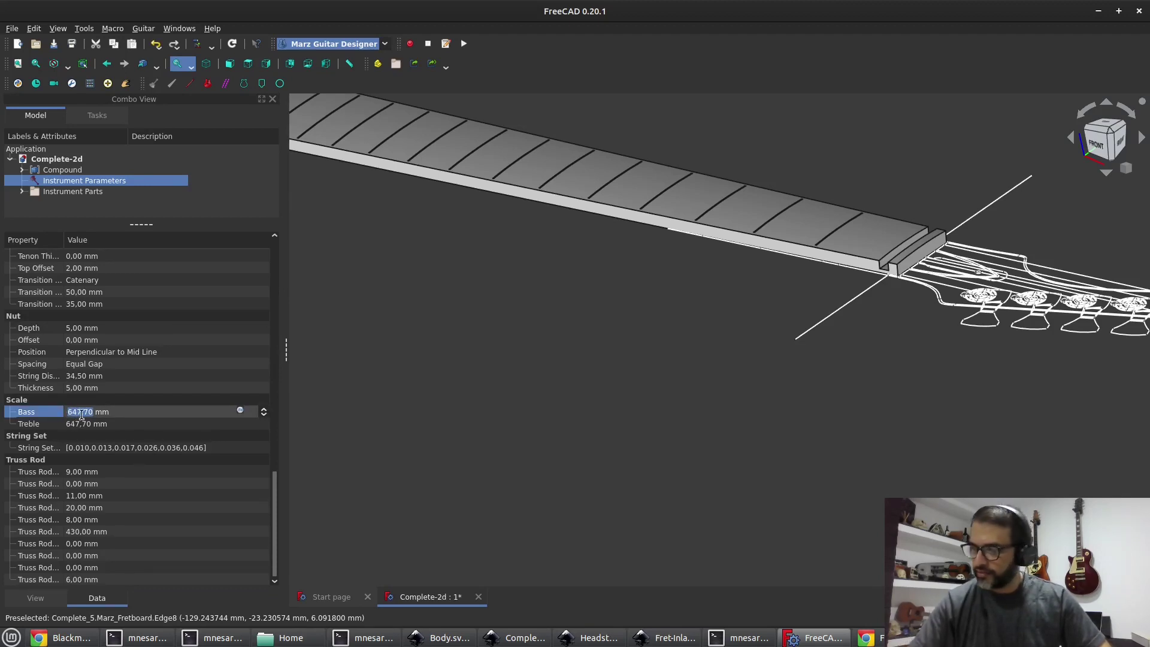
click(116, 413)
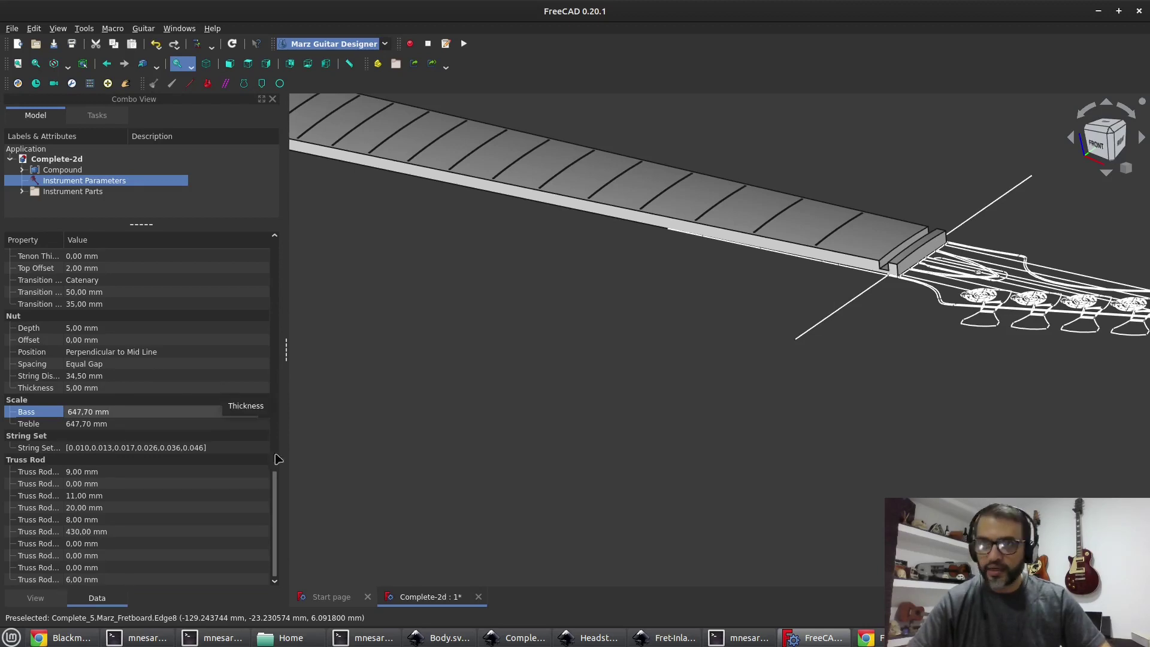
Examine the nut slot and the start margin beyond it at the fretboard's headstock end
scroll(536, 327, down, 1)
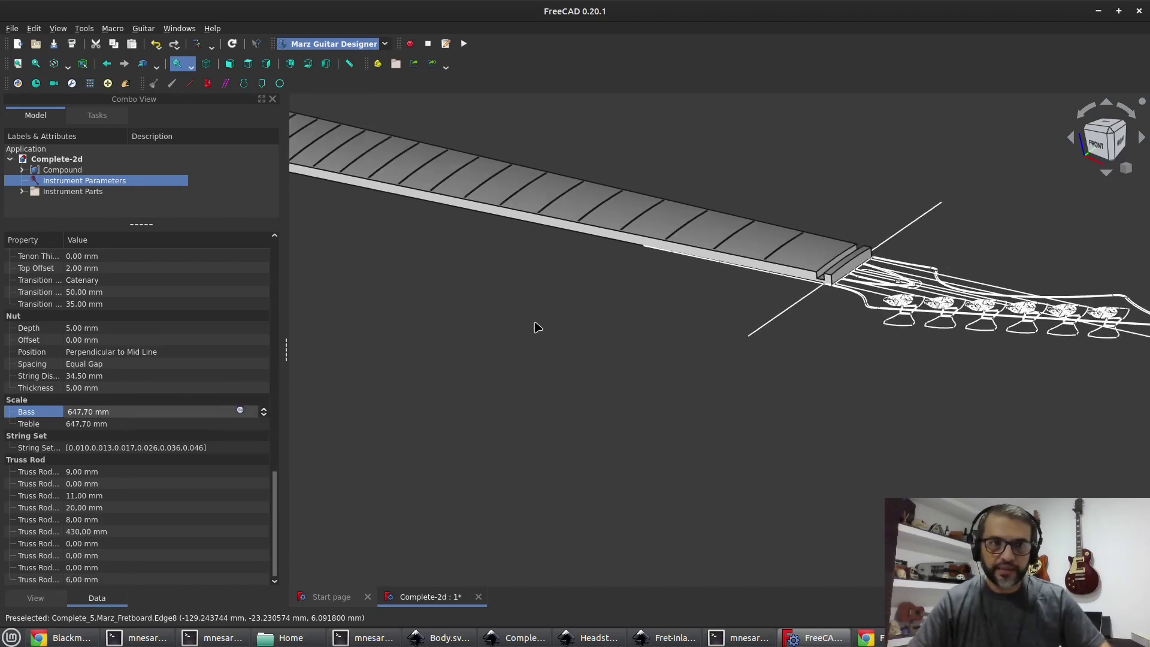
scroll(861, 280, up, 5)
scroll(861, 280, up, 3)
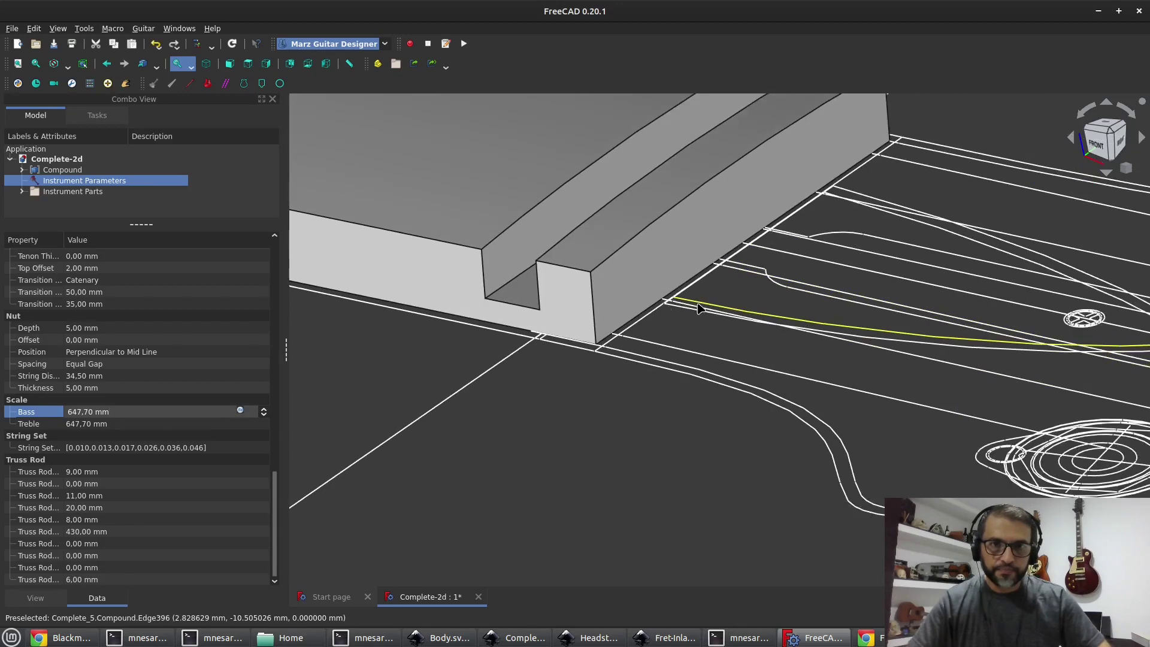
scroll(582, 384, up, 3)
middle_drag(582, 384, 570, 383)
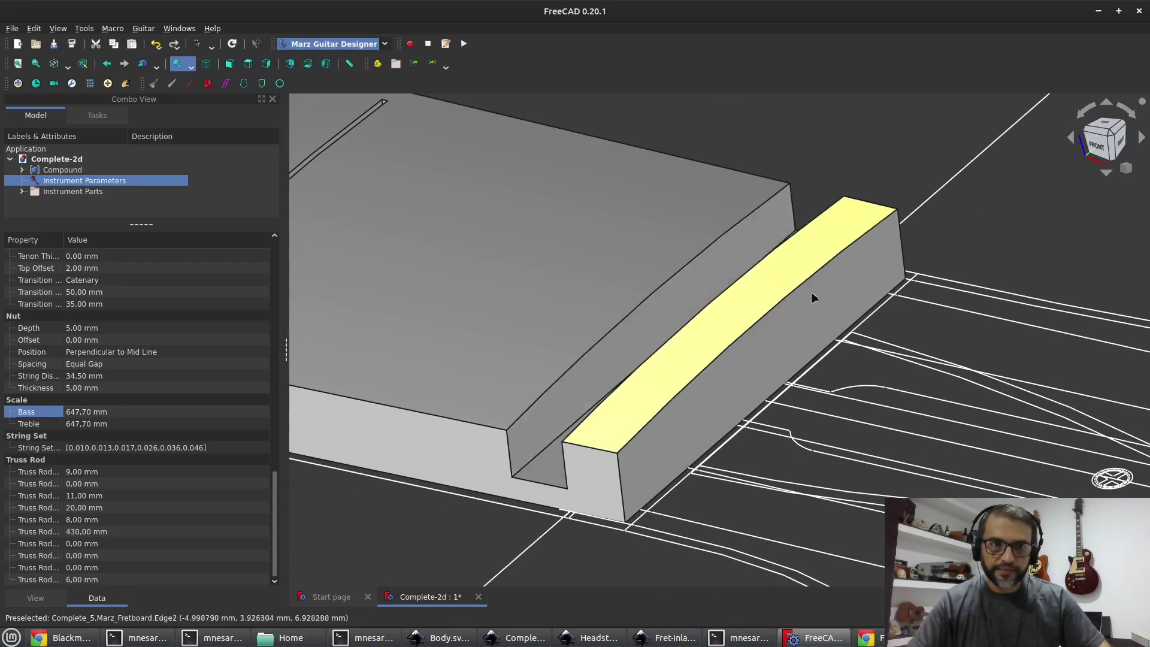
scroll(685, 397, down, 2)
middle_drag(719, 341, 721, 353)
scroll(749, 293, down, 4)
middle_drag(783, 272, 764, 339)
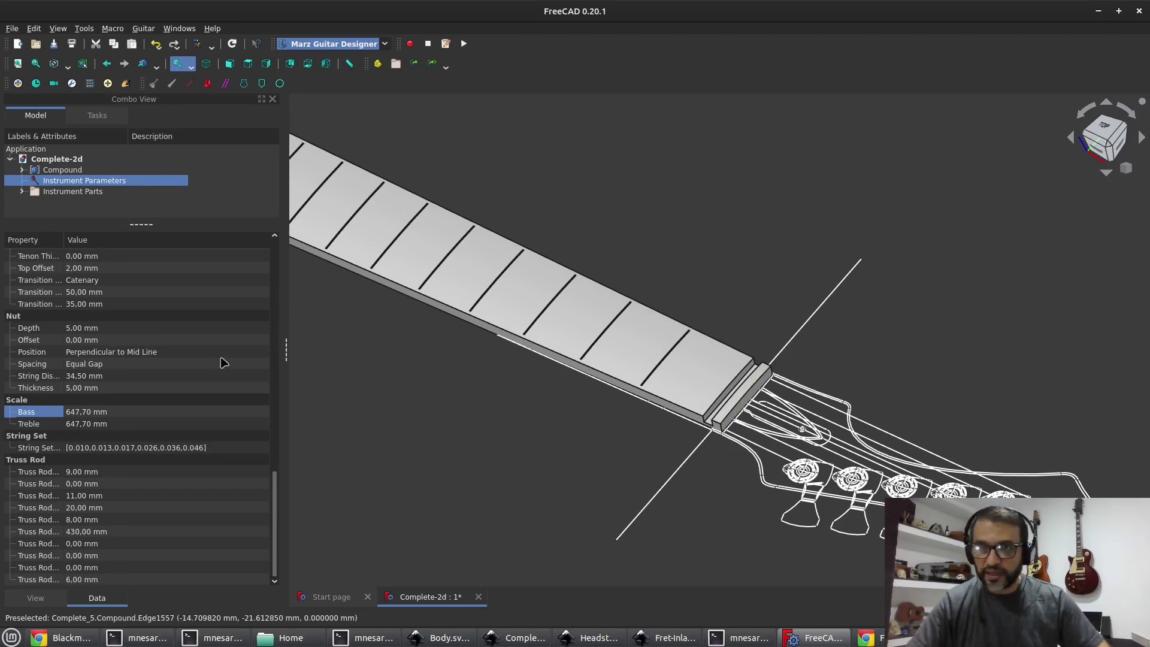
Set the nut's string distance to 36 mm in the instrument parameters
click(110, 376)
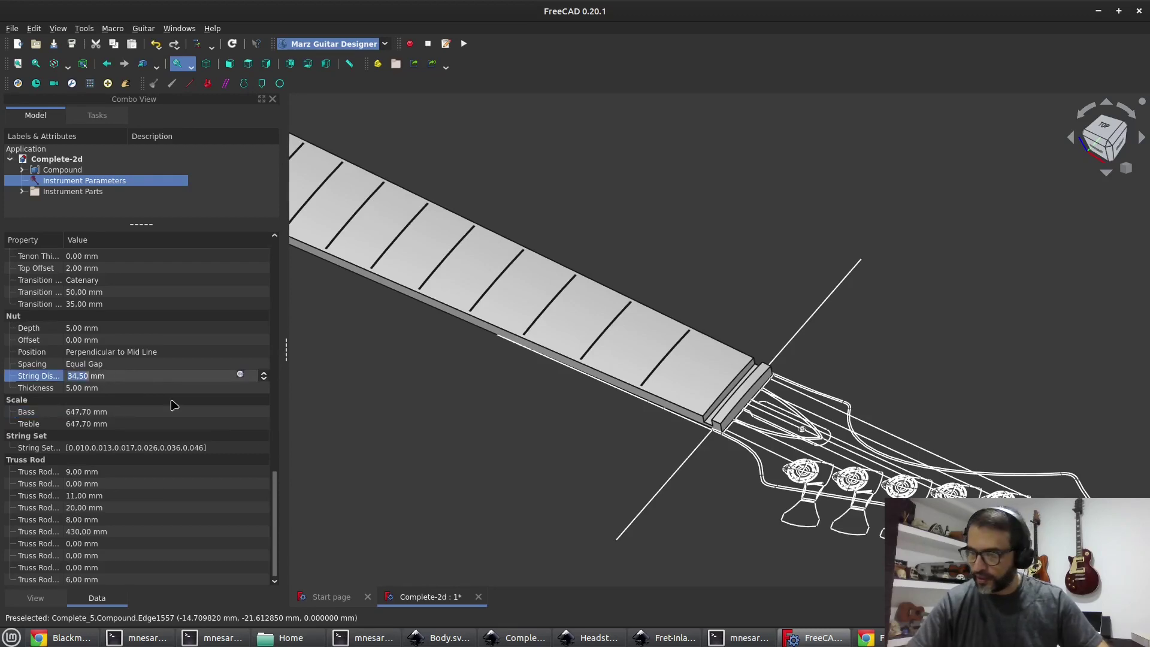
text(36)
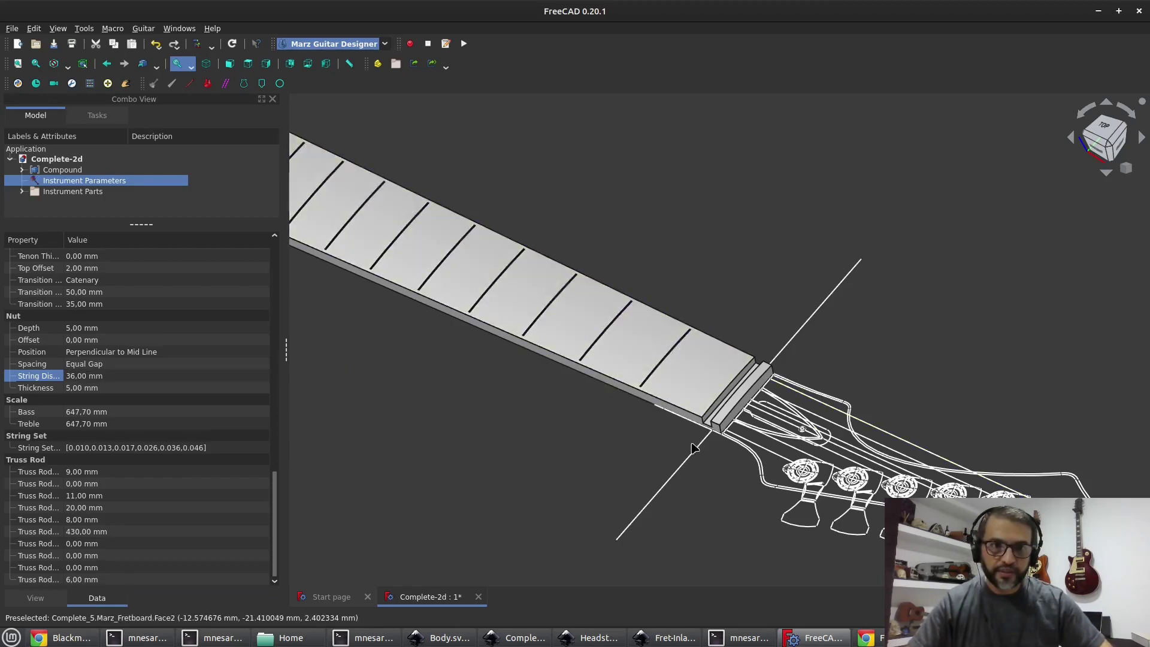
scroll(692, 446, up, 4)
Switch to the Blackmachine B6 PDF, check the neck and nut area of the front plan, and return to FreeCAD
key(alt+Tab)
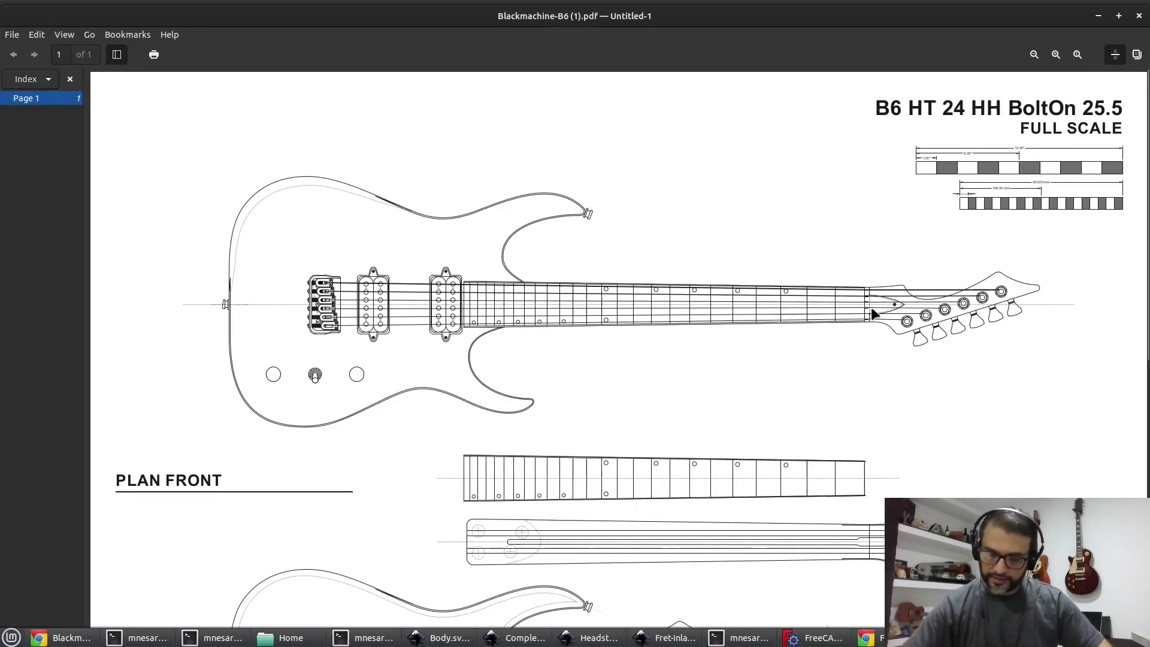
ctrl+scroll(874, 312, up, 2)
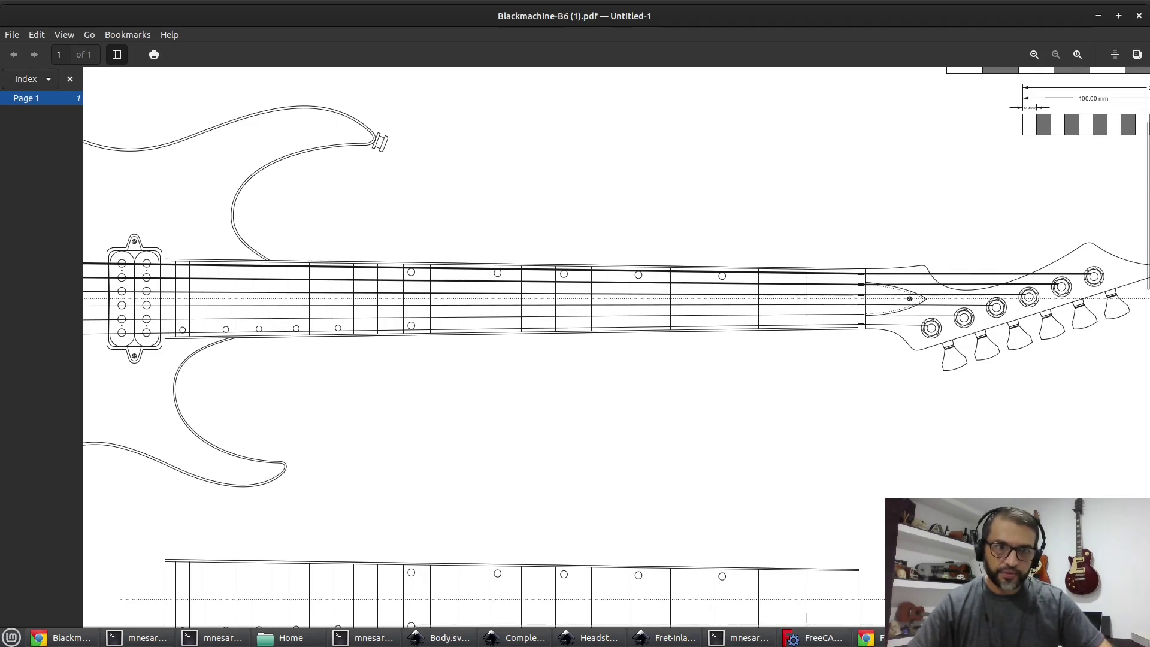
click(816, 638)
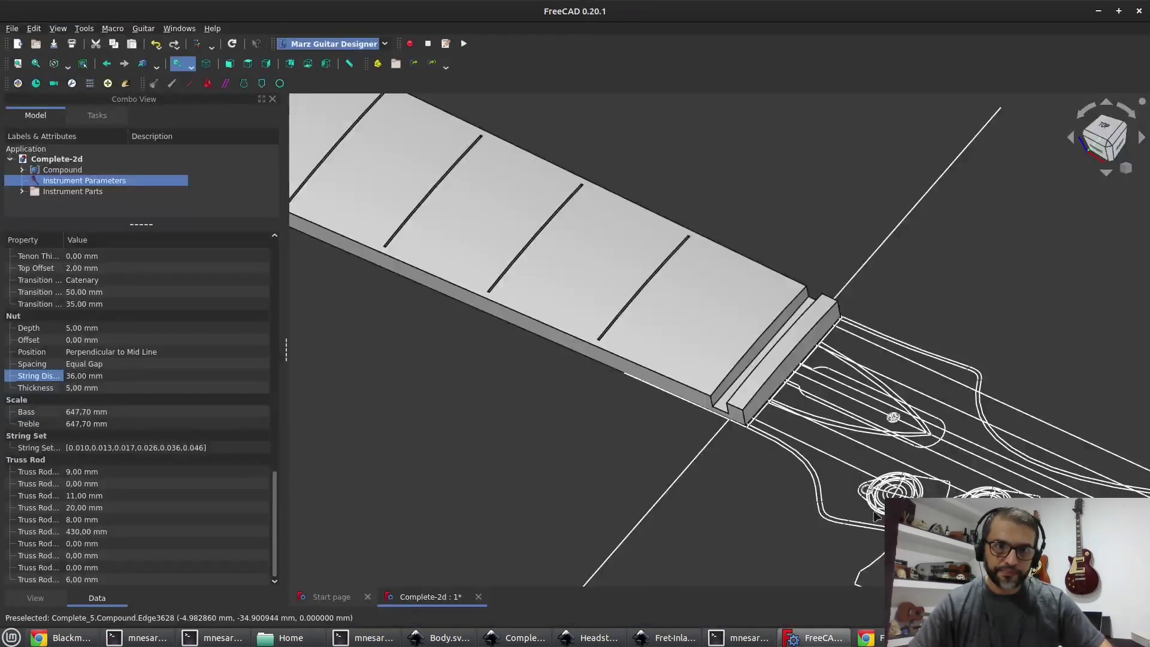
Set the fretboard's start margin to 0 mm in the instrument parameters
click(807, 327)
click(103, 181)
scroll(185, 389, down, 5)
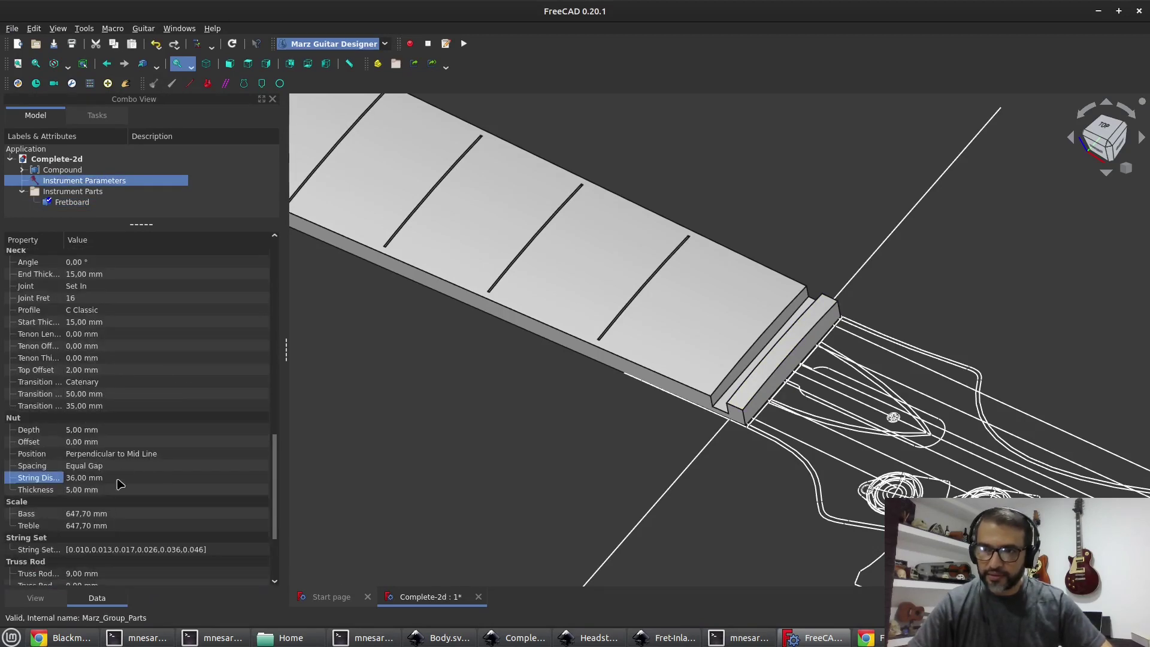
scroll(150, 443, up, 6)
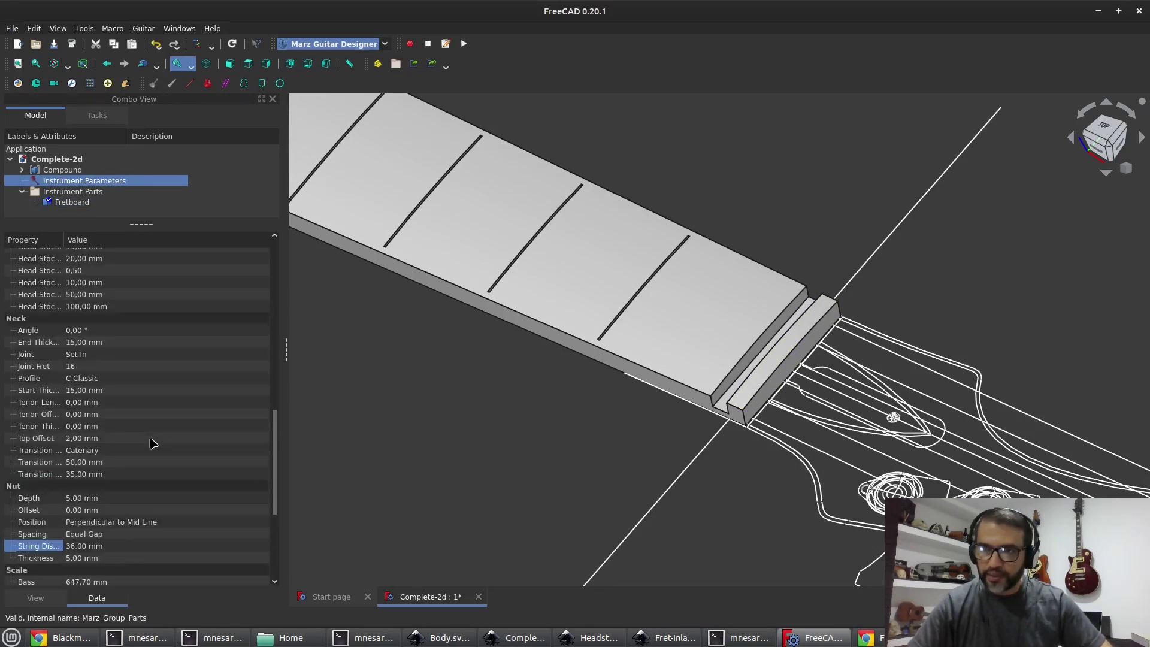
scroll(153, 444, up, 3)
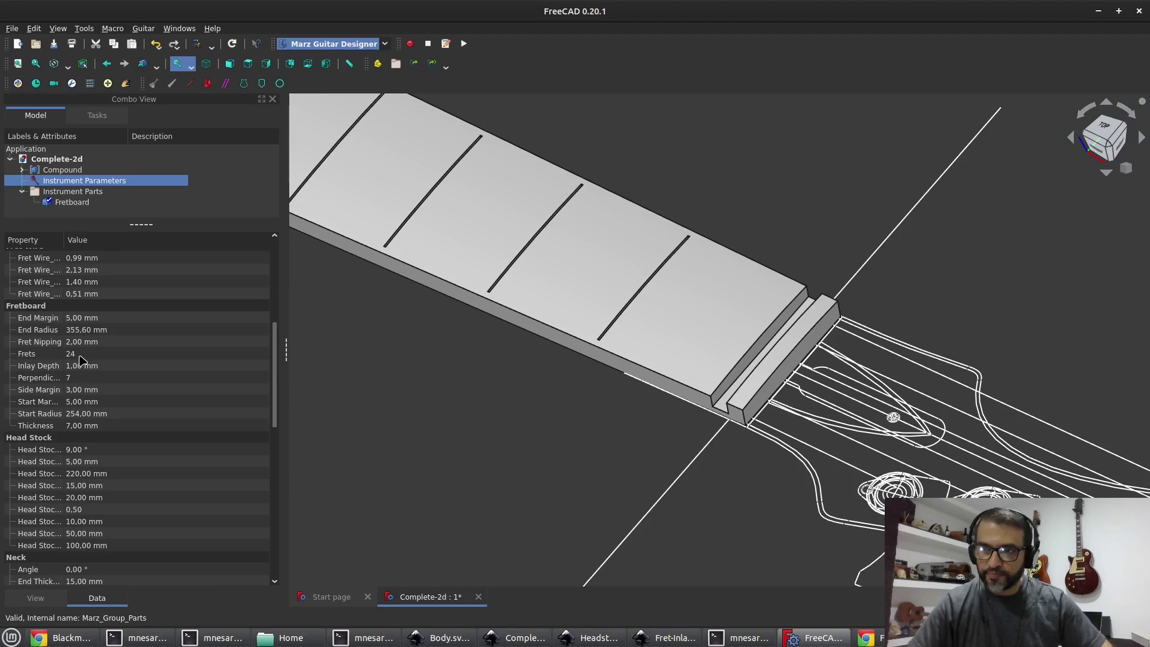
click(84, 402)
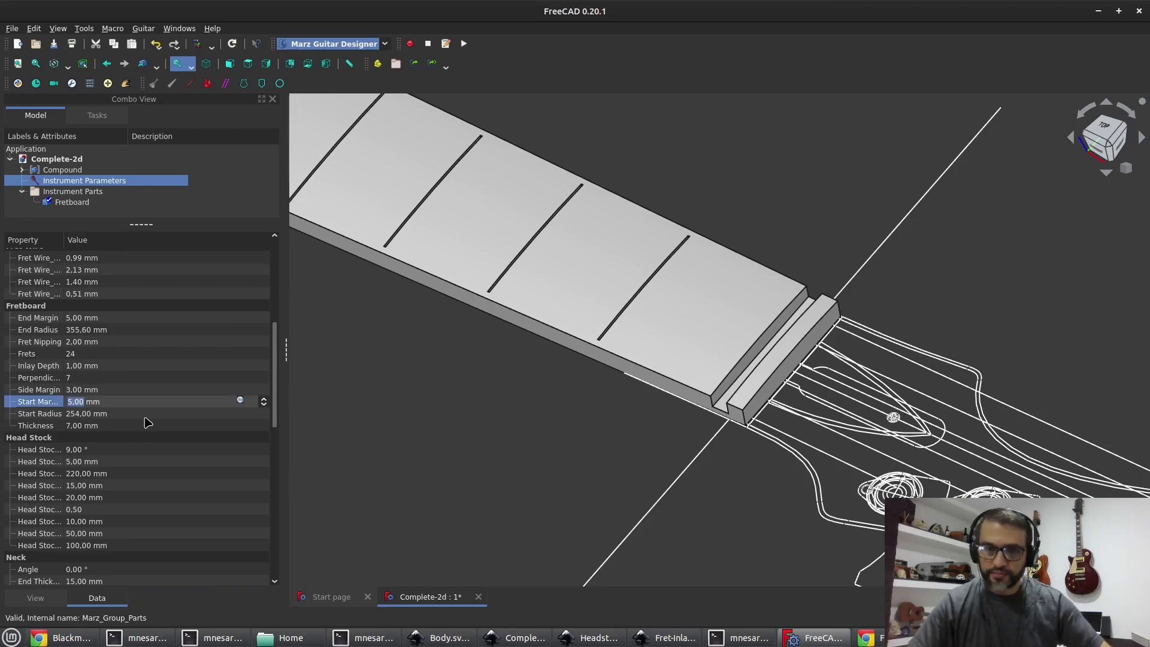
text(0)
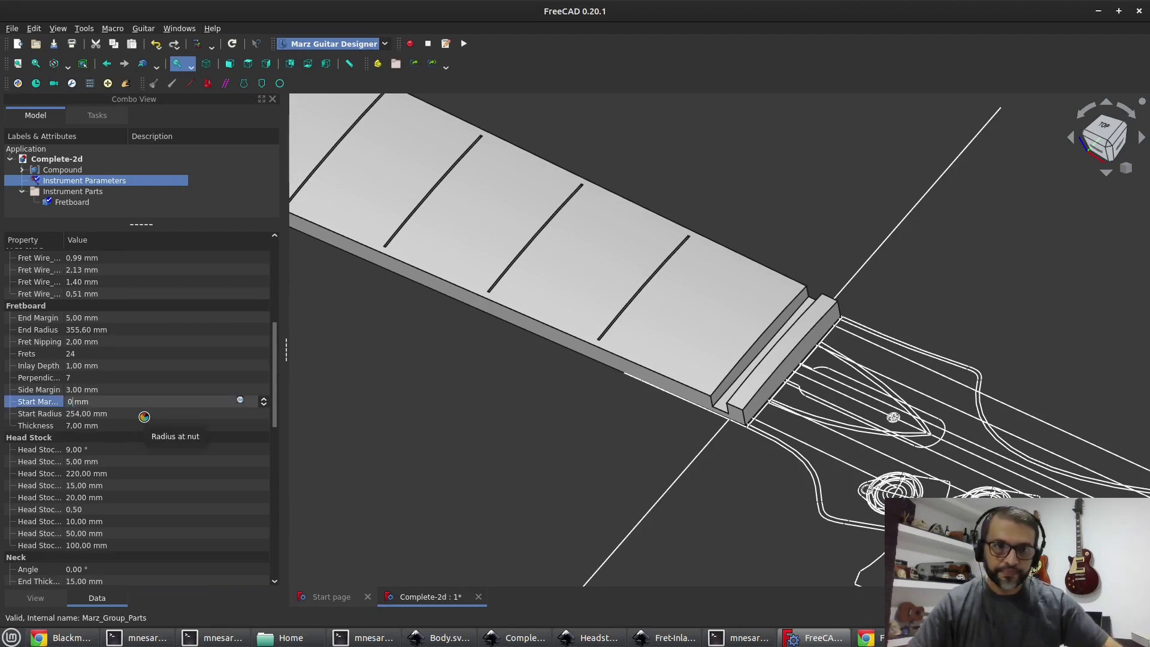
key(Return)
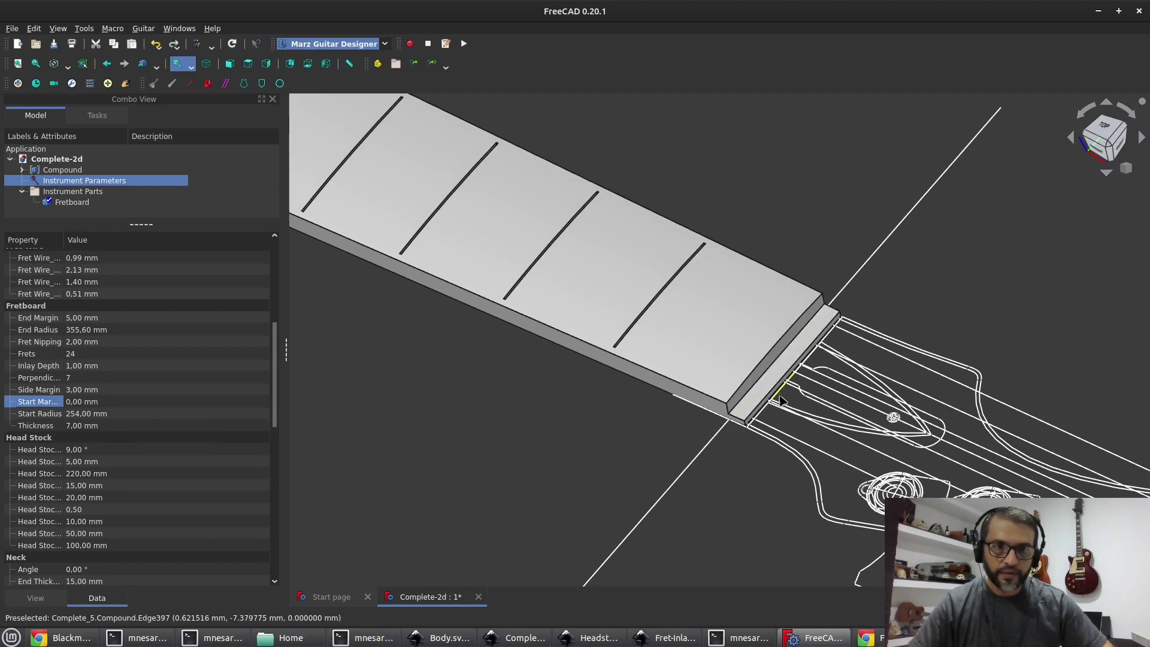
Set the nut's depth to 8 mm in the instrument parameters
click(771, 356)
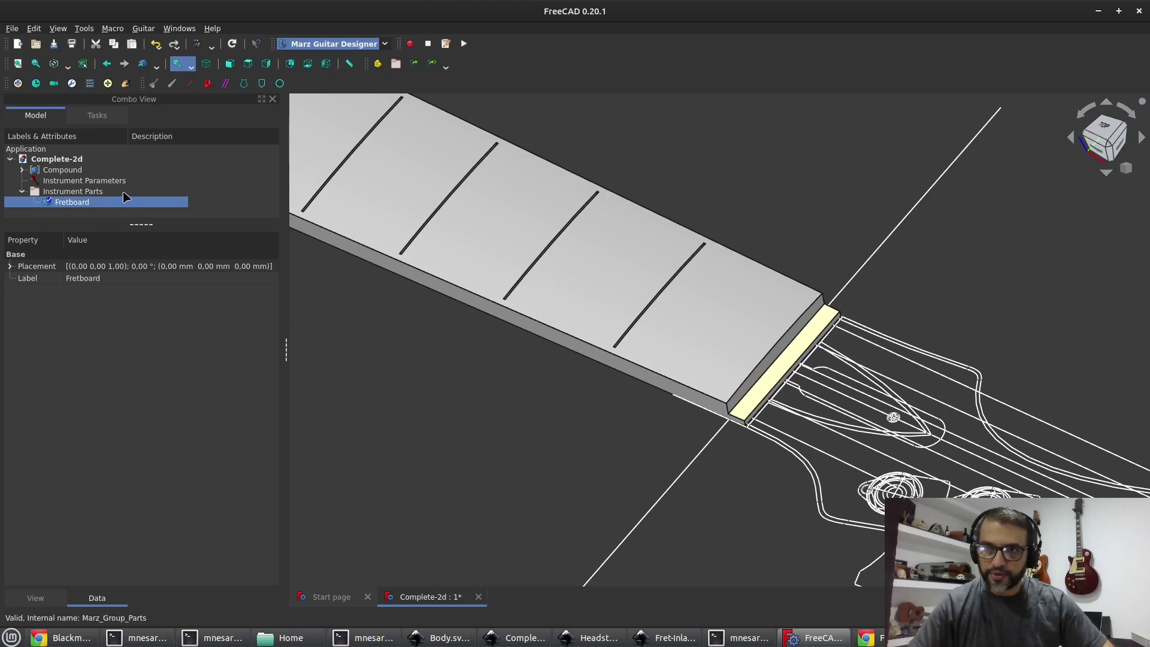
click(83, 181)
scroll(132, 414, down, 13)
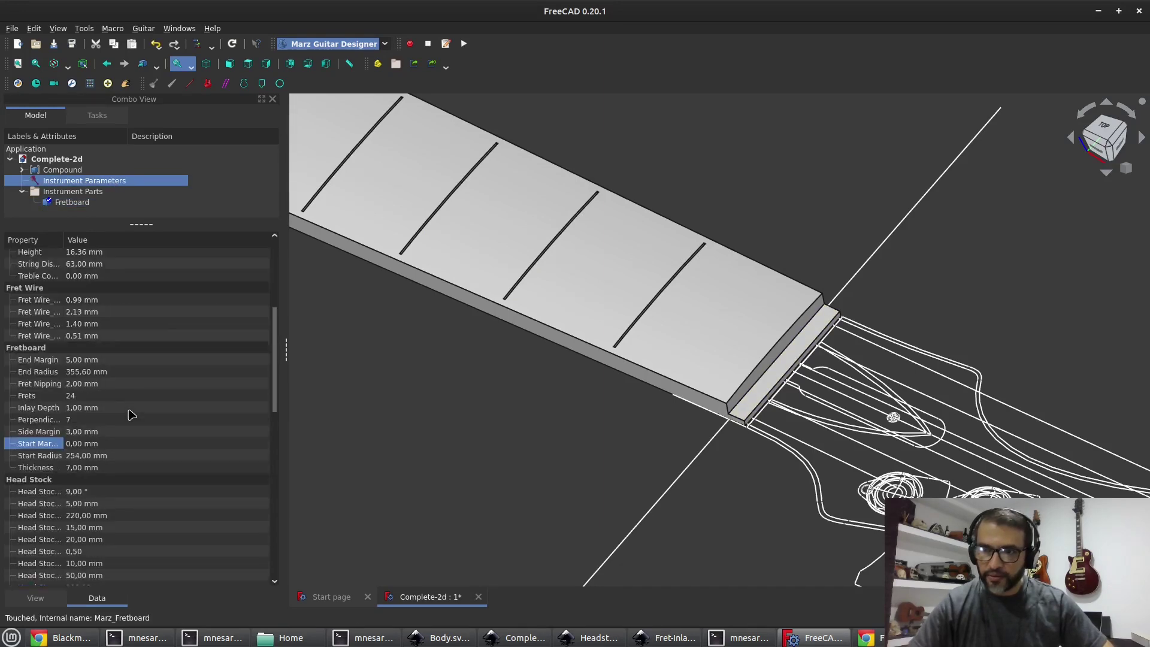
scroll(110, 495, down, 5)
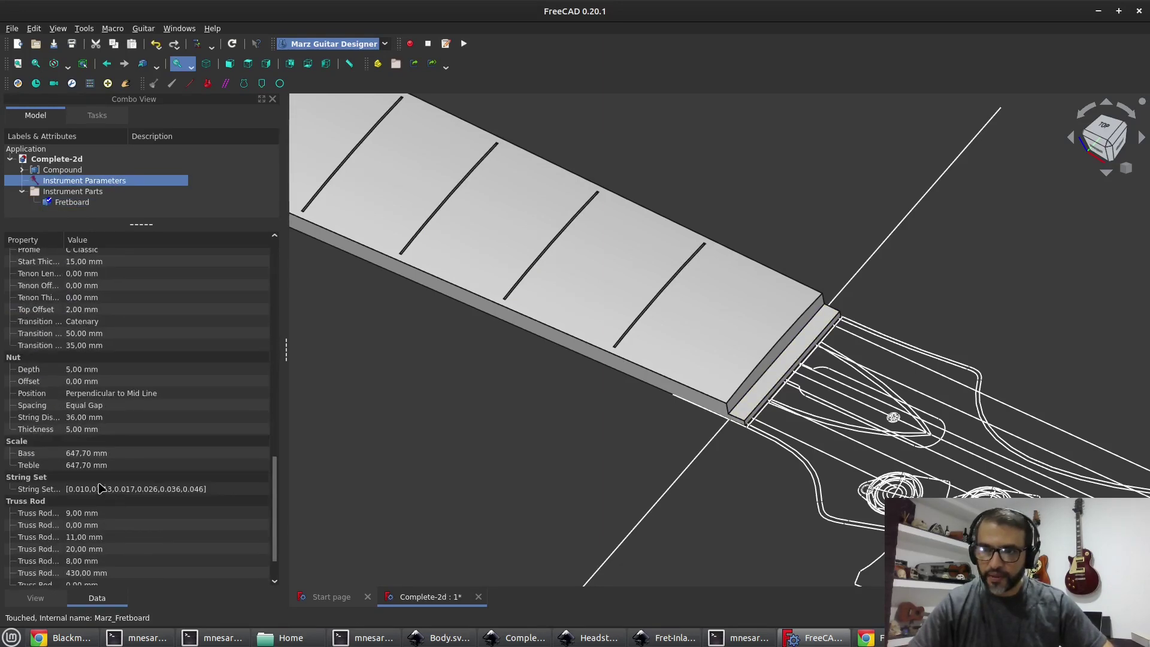
click(94, 370)
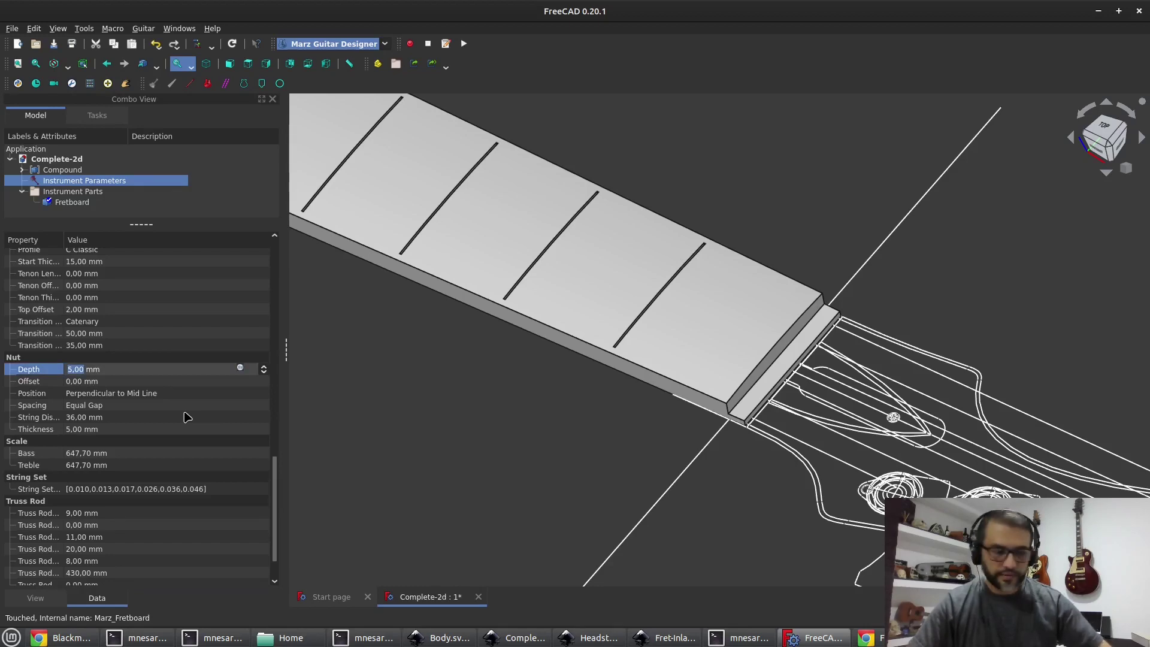
text(8)
key(Return)
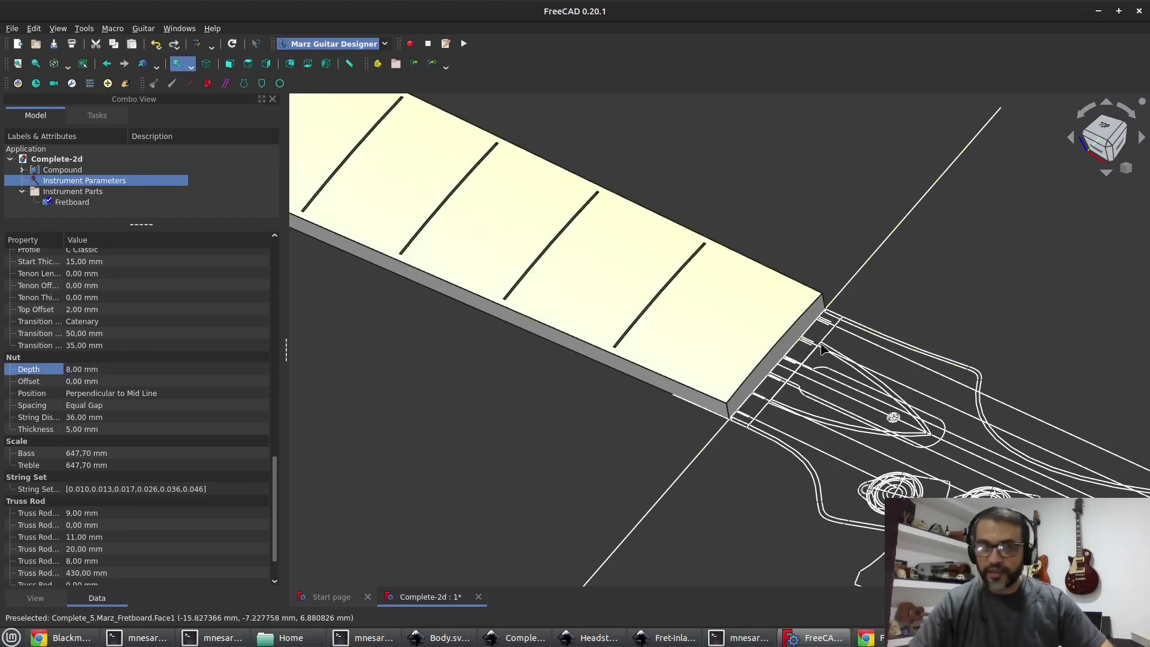
Examine how the fretboard's body end lines up with the 2D outline beside the neck pickup
scroll(711, 352, down, 5)
scroll(851, 345, down, 2)
middle_drag(610, 358, 796, 428)
scroll(661, 360, up, 6)
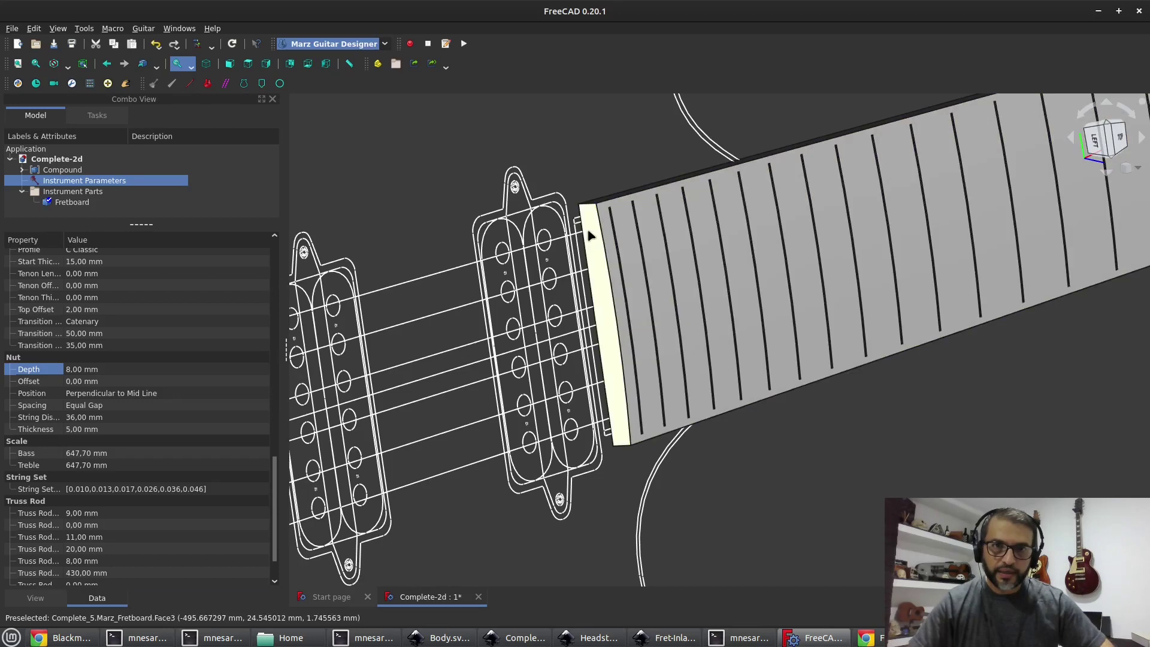
scroll(596, 347, down, 2)
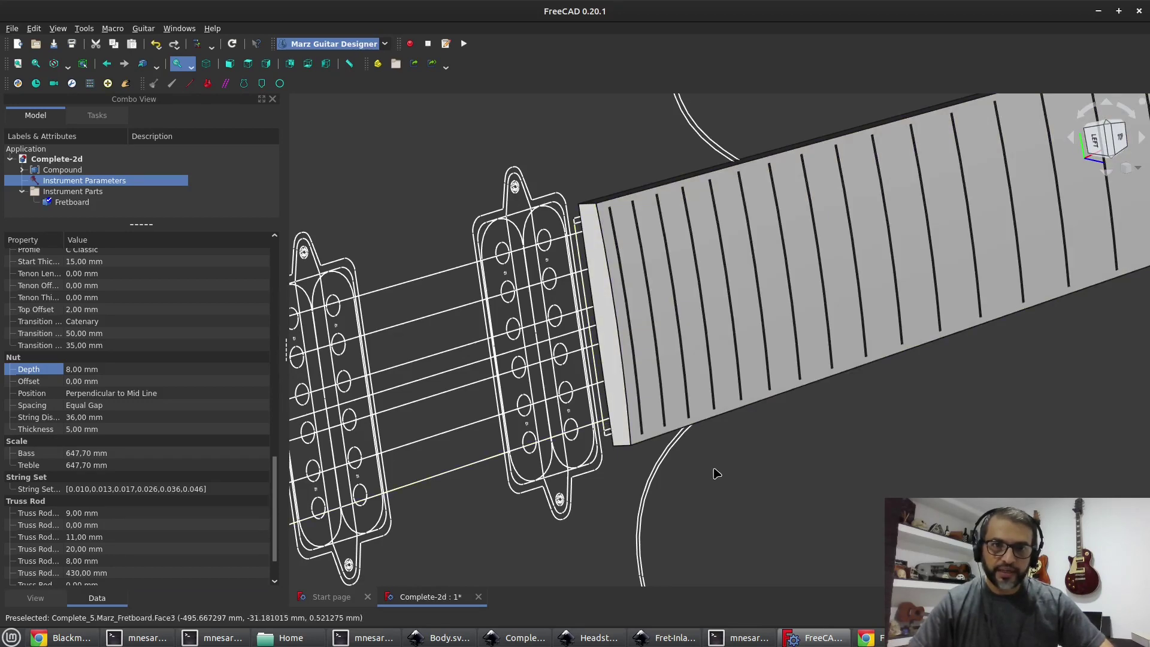
scroll(719, 457, up, 2)
scroll(720, 456, down, 3)
scroll(639, 316, up, 2)
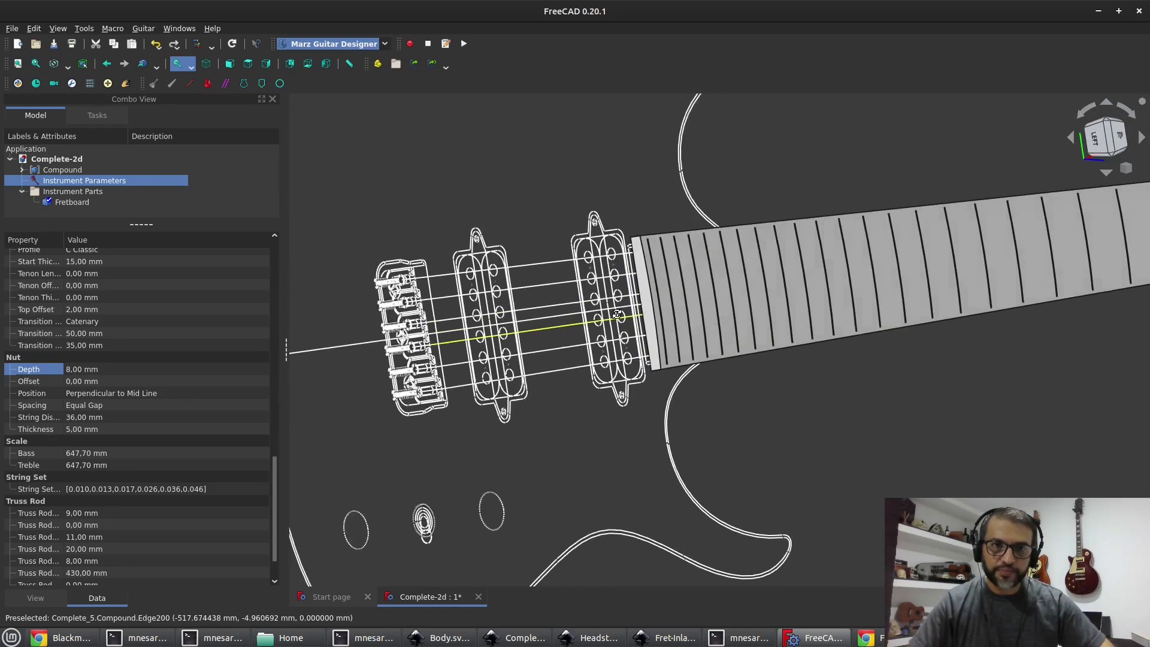
scroll(638, 316, up, 3)
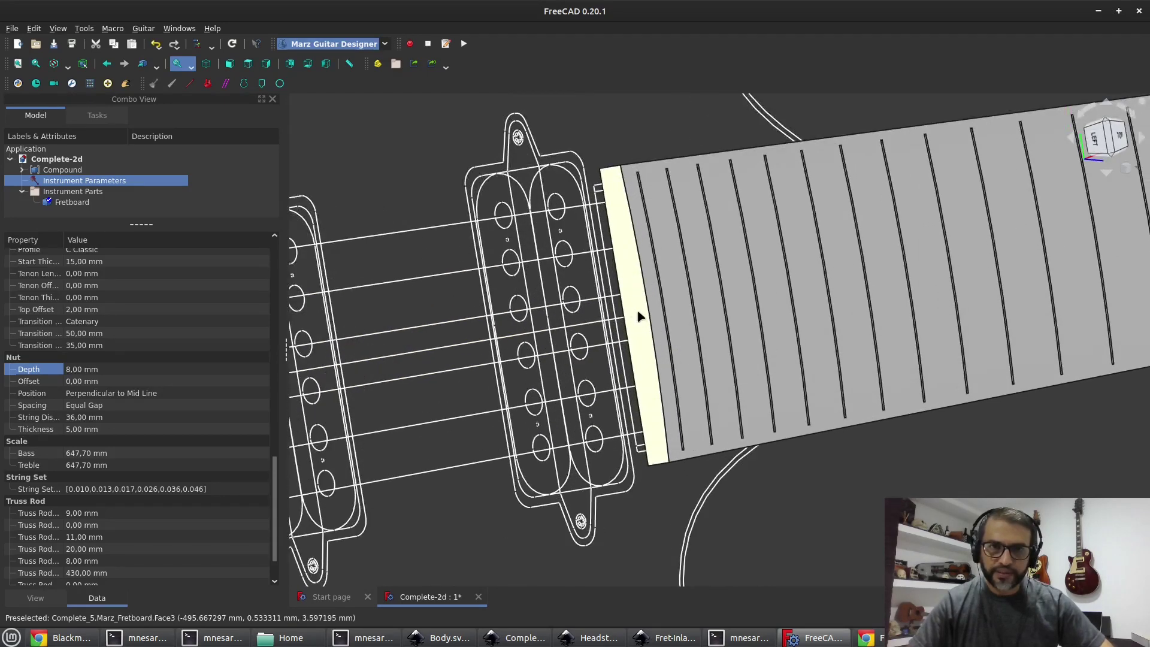
scroll(681, 283, up, 4)
scroll(679, 277, down, 6)
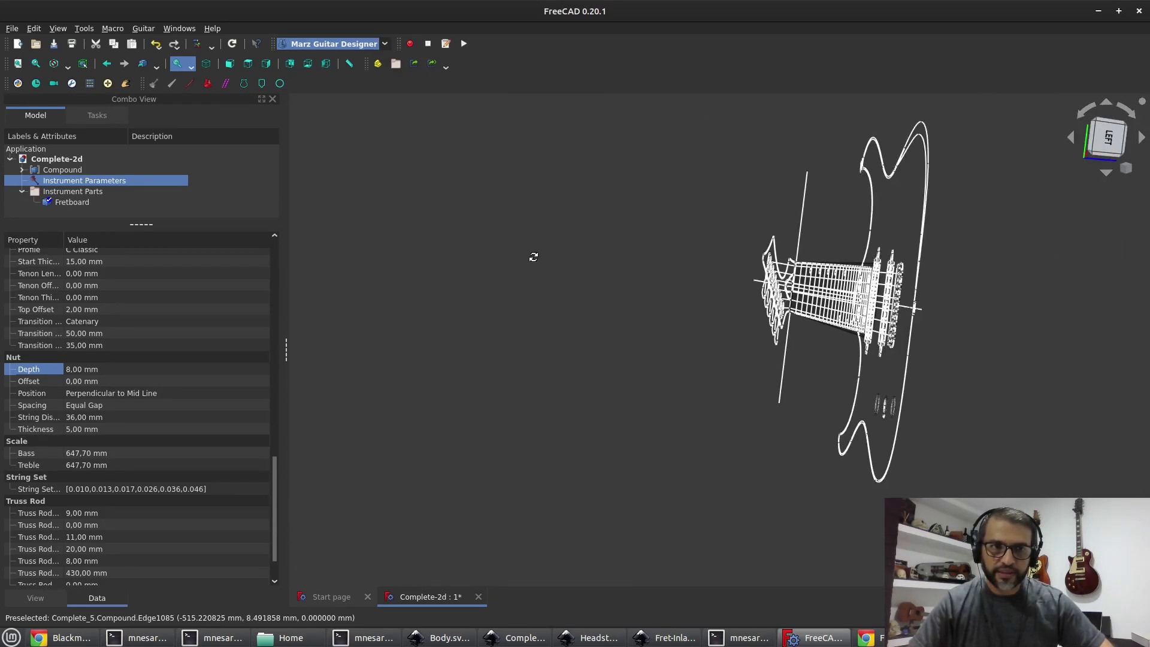
Compare the fretboard's underside and body end with the 2D outline in the bottom view
middle_drag(533, 257, 591, 264)
scroll(918, 374, up, 4)
middle_drag(728, 378, 767, 369)
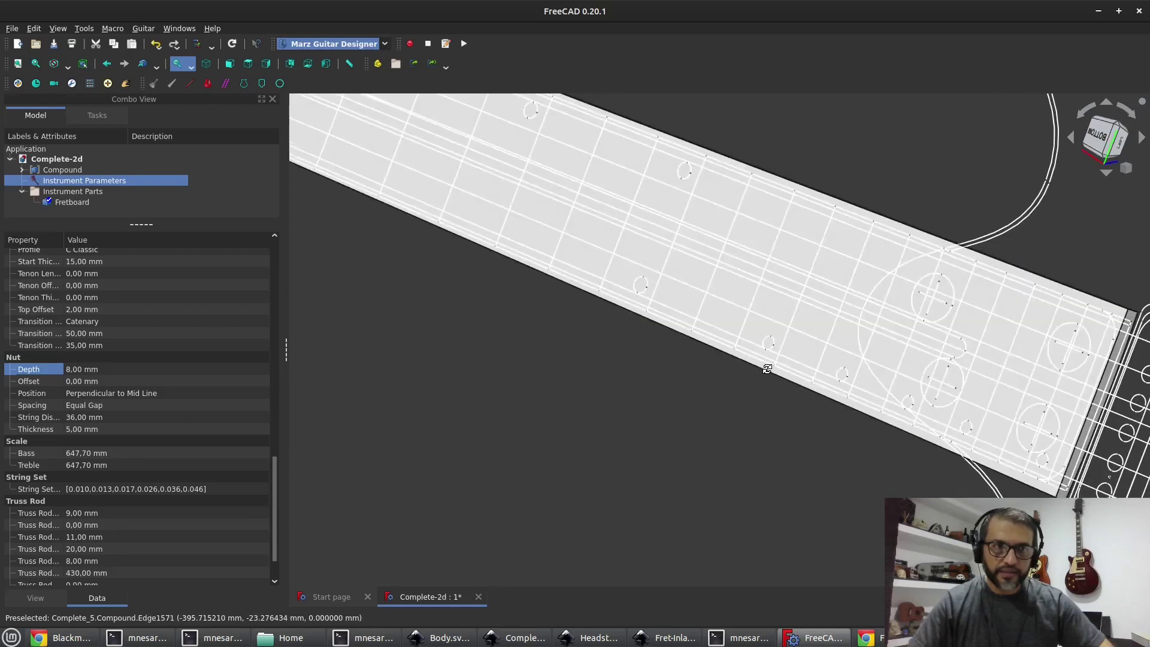
key(5)
scroll(773, 282, down, 3)
scroll(326, 300, up, 5)
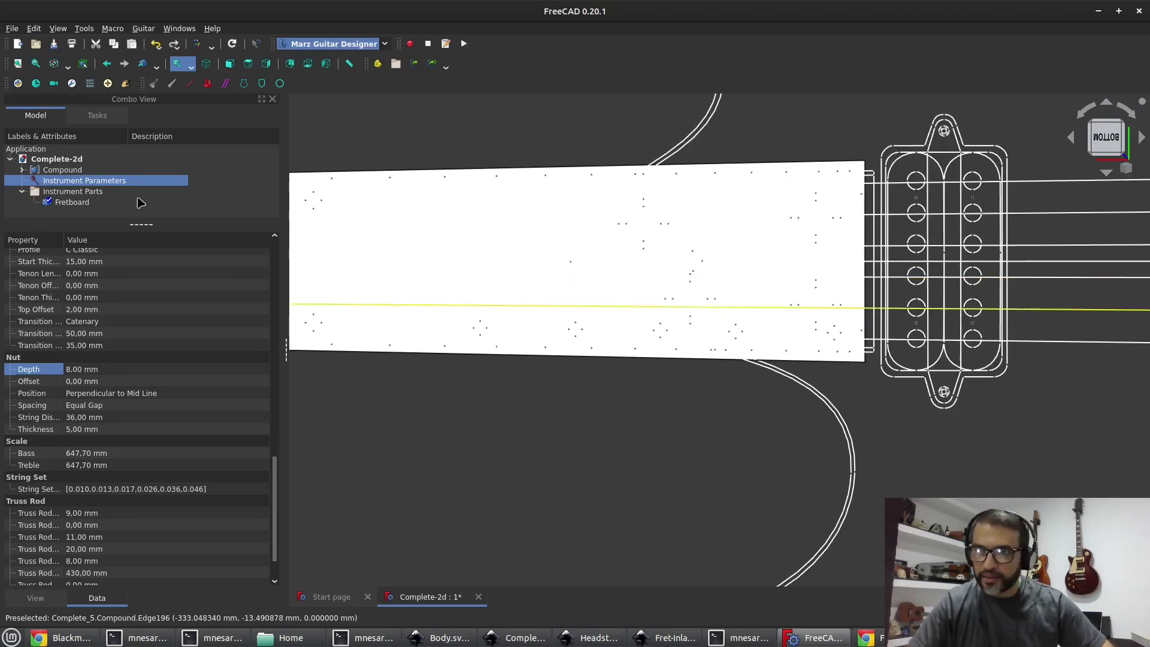
Set the fretboard's transparency to 80 so the 2D outline shows through it
click(140, 203)
click(36, 598)
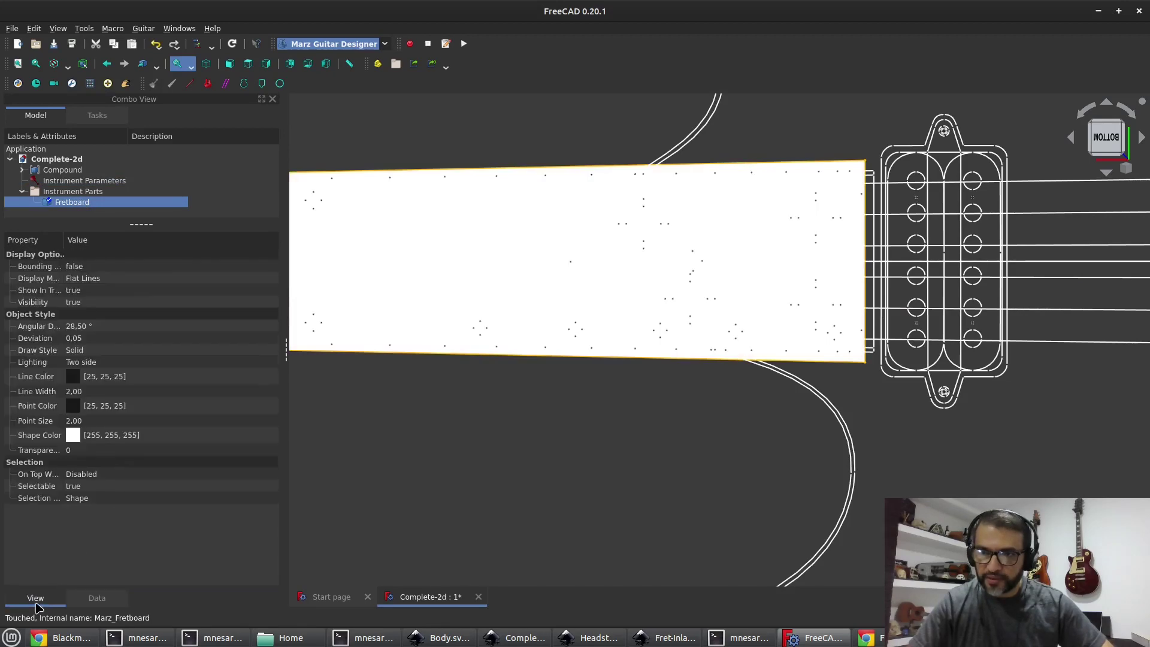
click(95, 452)
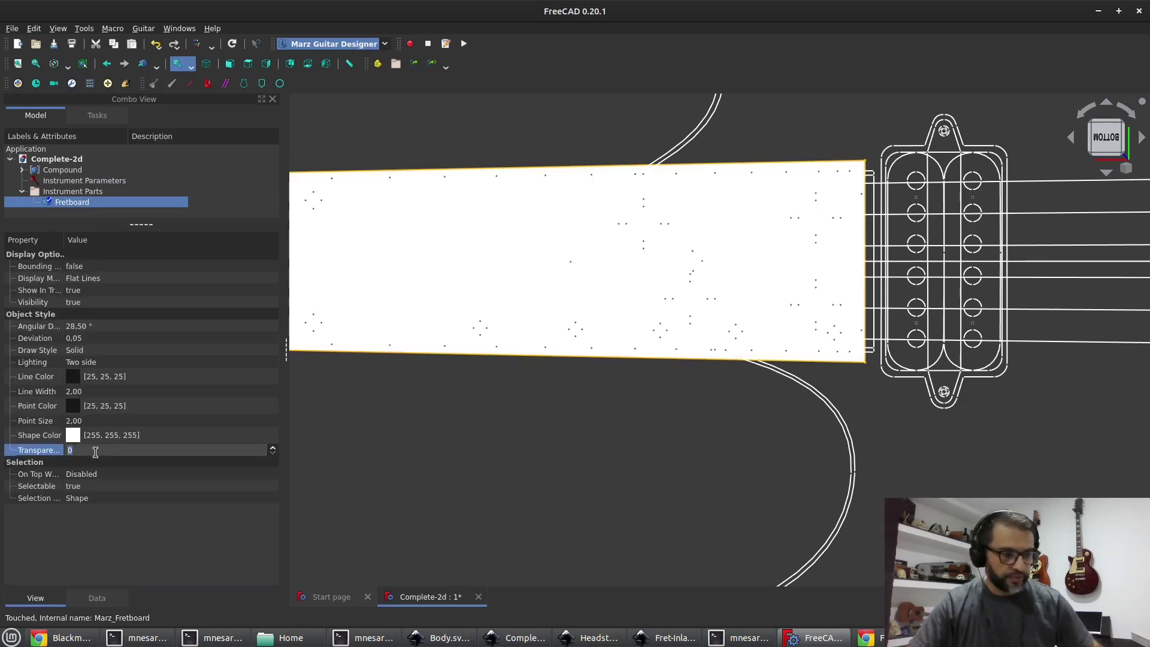
text(80)
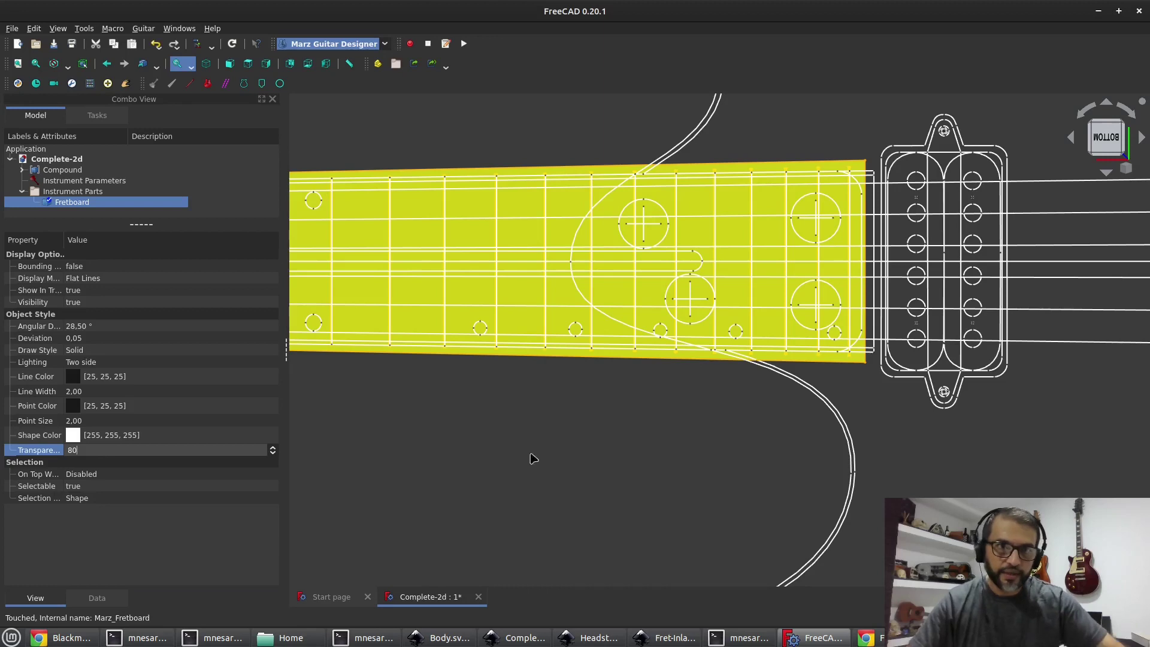
click(847, 383)
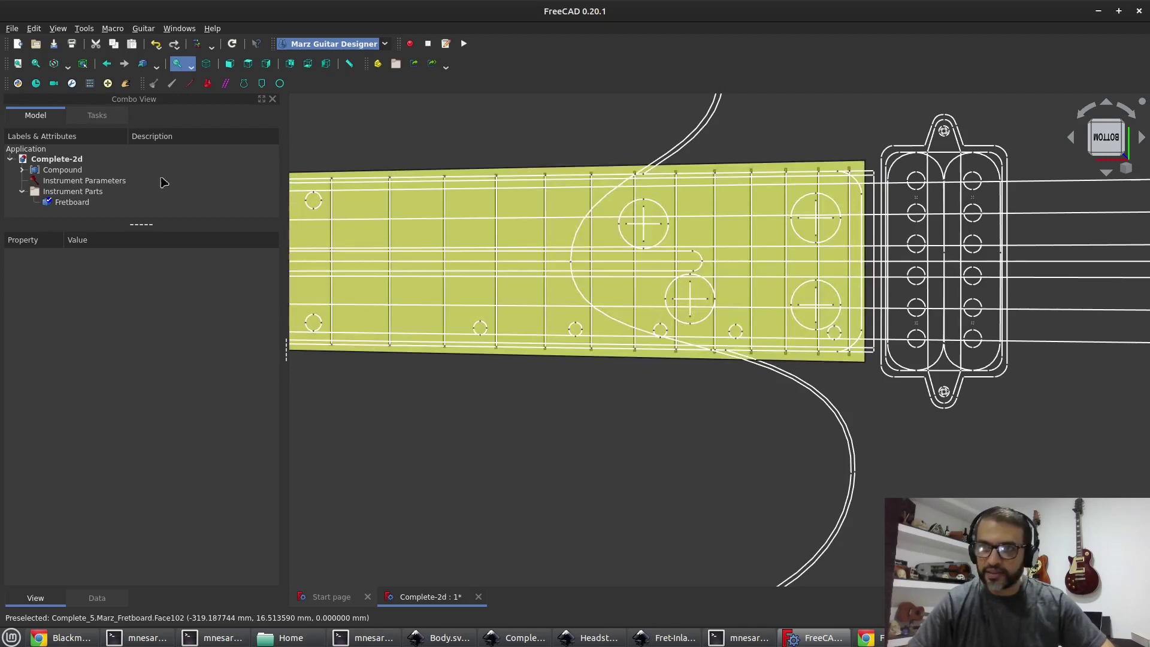
Set the bridge's string distance to 55 mm in the instrument parameters
click(133, 180)
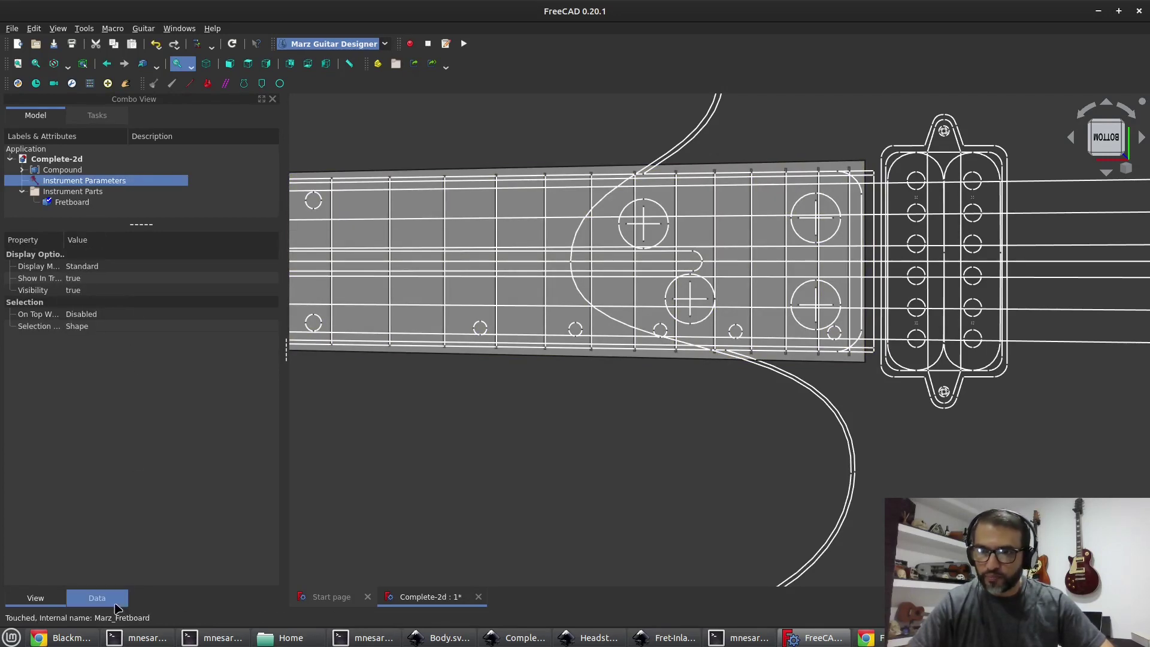
click(118, 605)
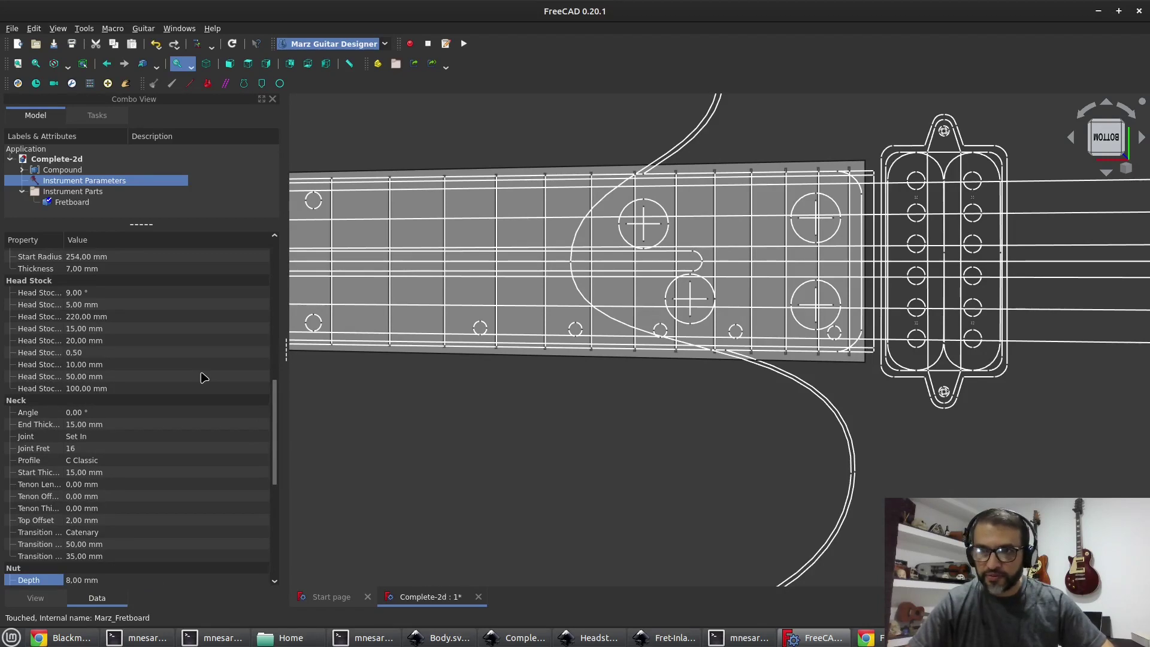
scroll(204, 377, down, 6)
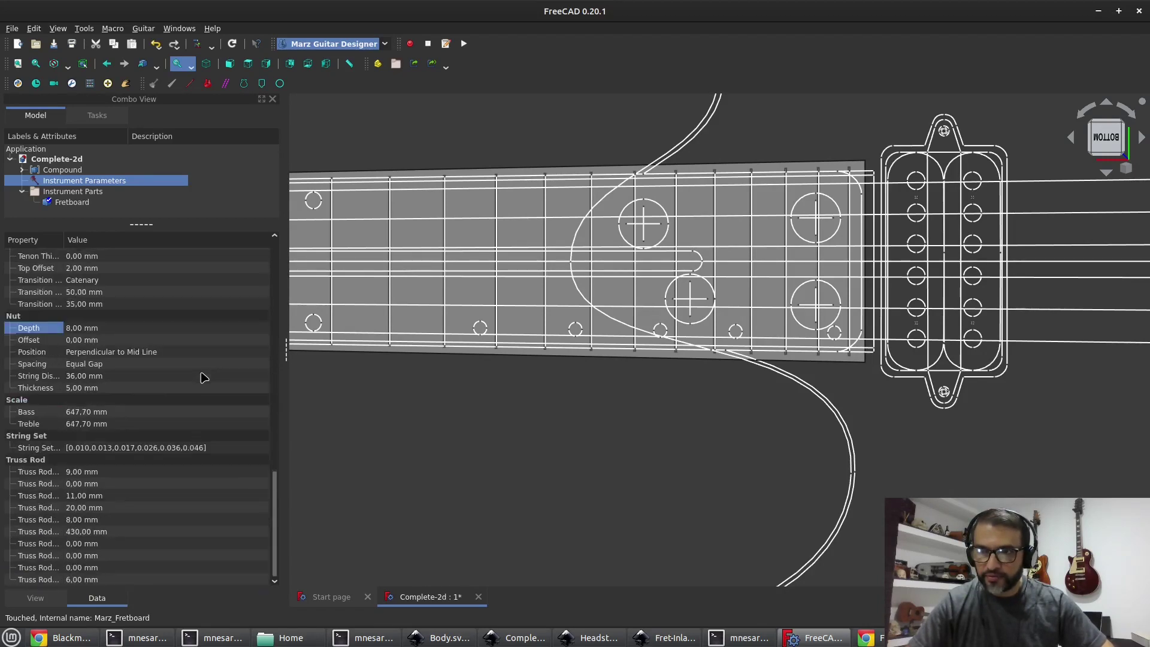
scroll(204, 377, up, 4)
scroll(203, 377, up, 10)
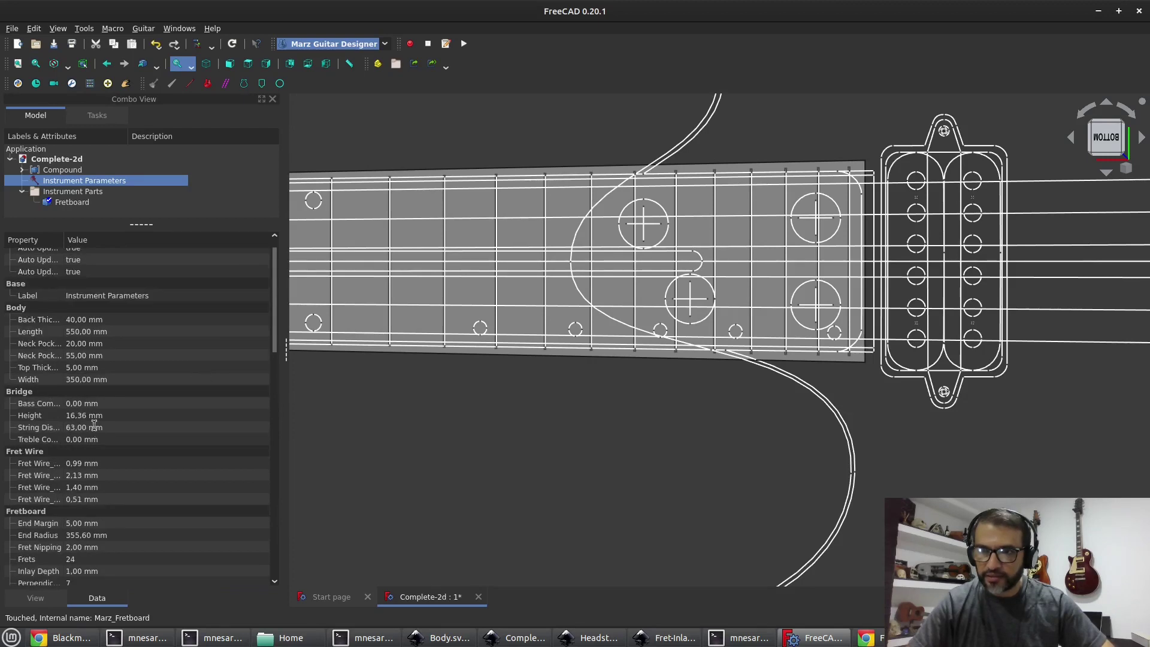
click(94, 425)
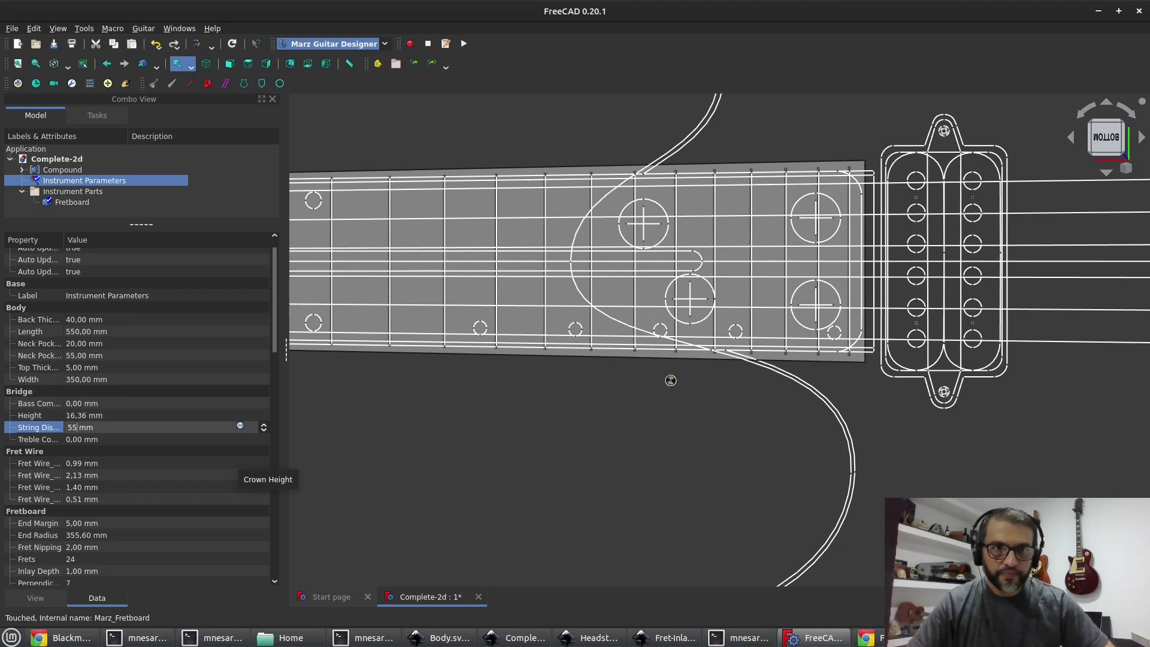
Compare the fretboard's edges with the 2D outline at the nut and at the body end beside the neck pickup
scroll(865, 188, up, 5)
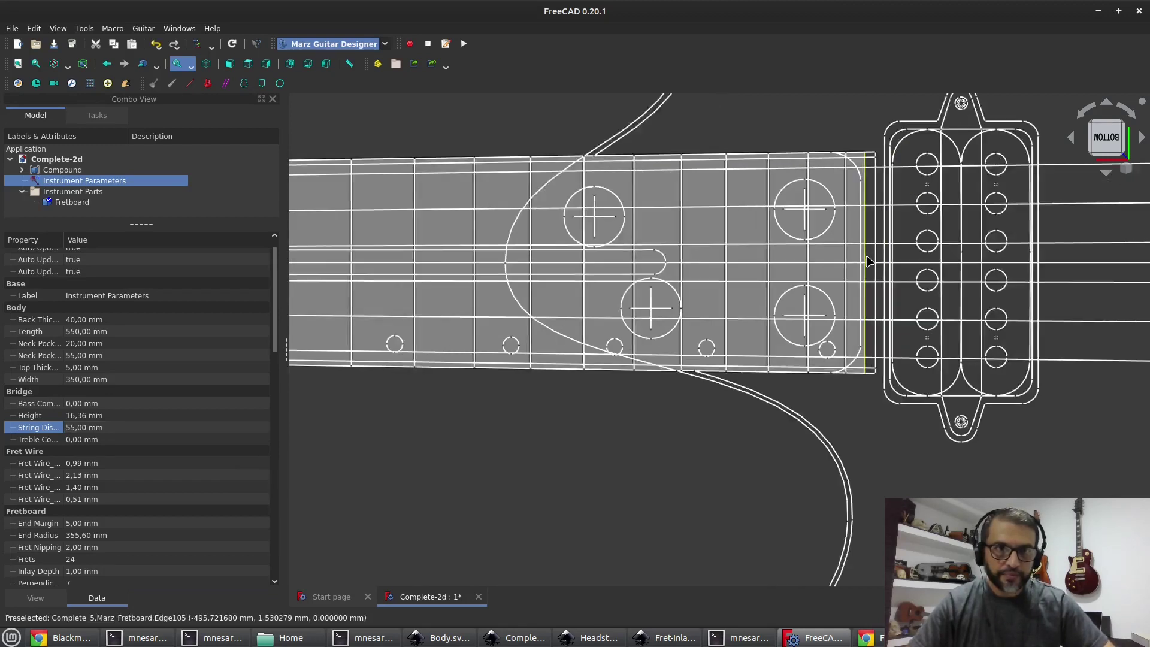
scroll(866, 222, down, 6)
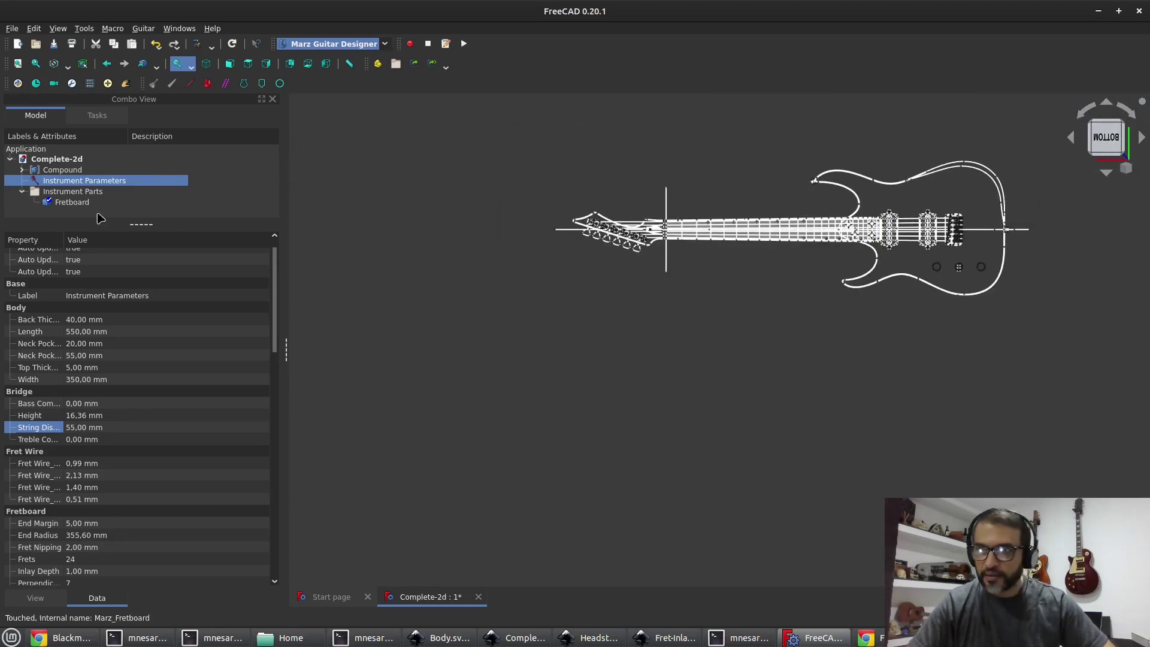
scroll(731, 231, up, 5)
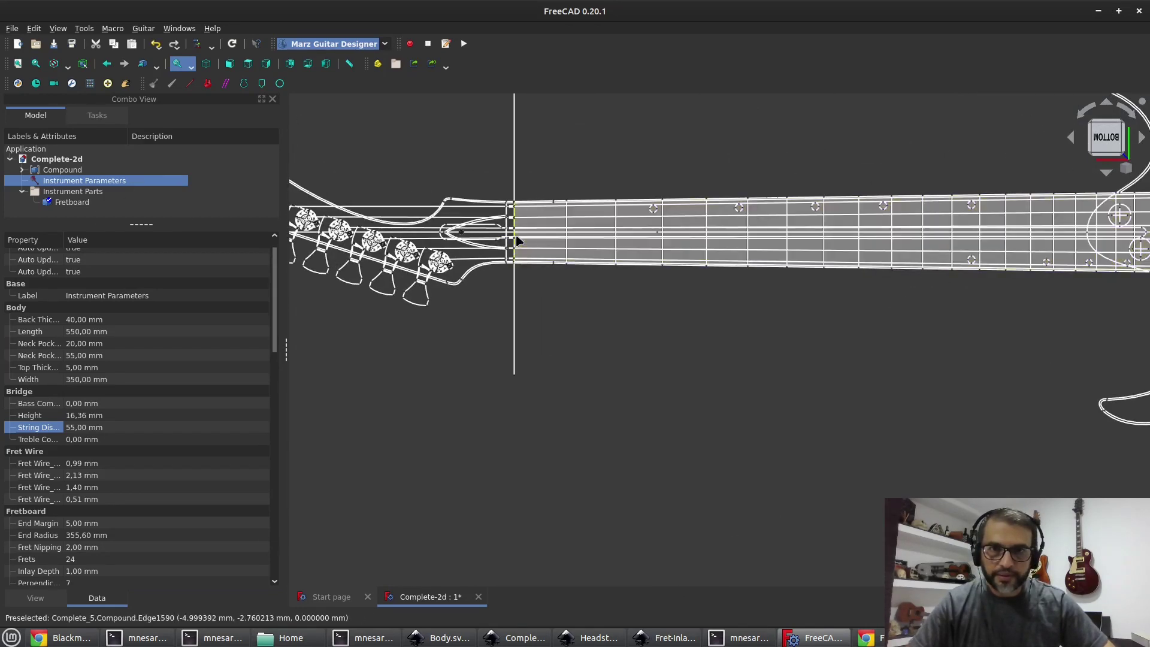
scroll(515, 239, up, 8)
scroll(516, 241, down, 7)
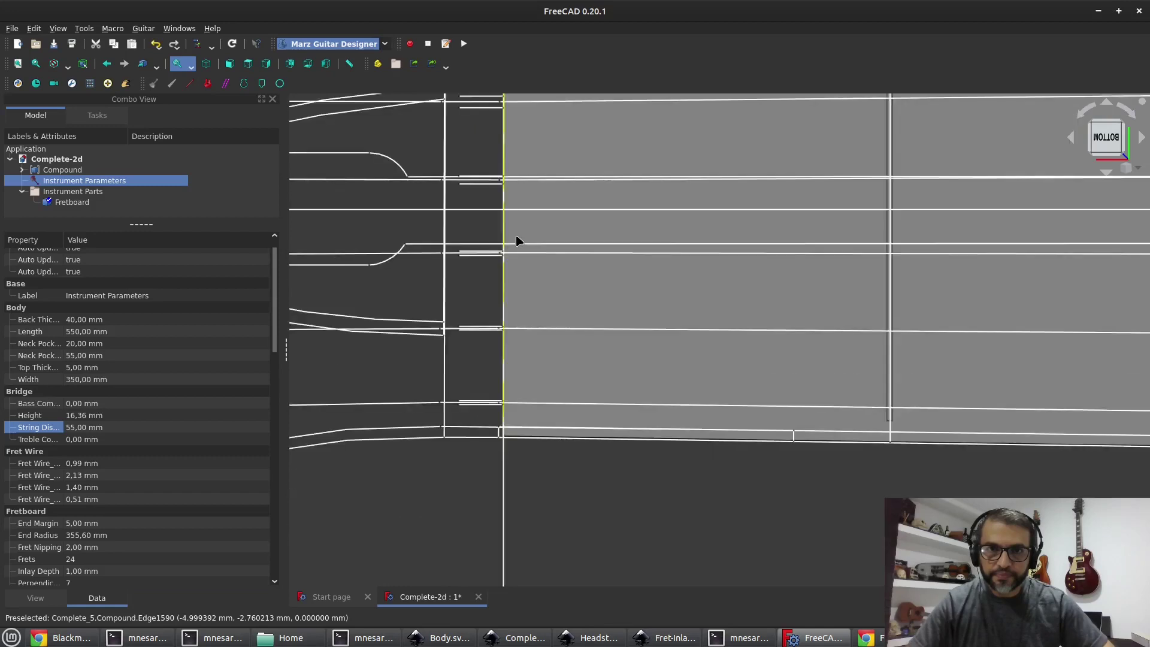
scroll(1012, 240, up, 8)
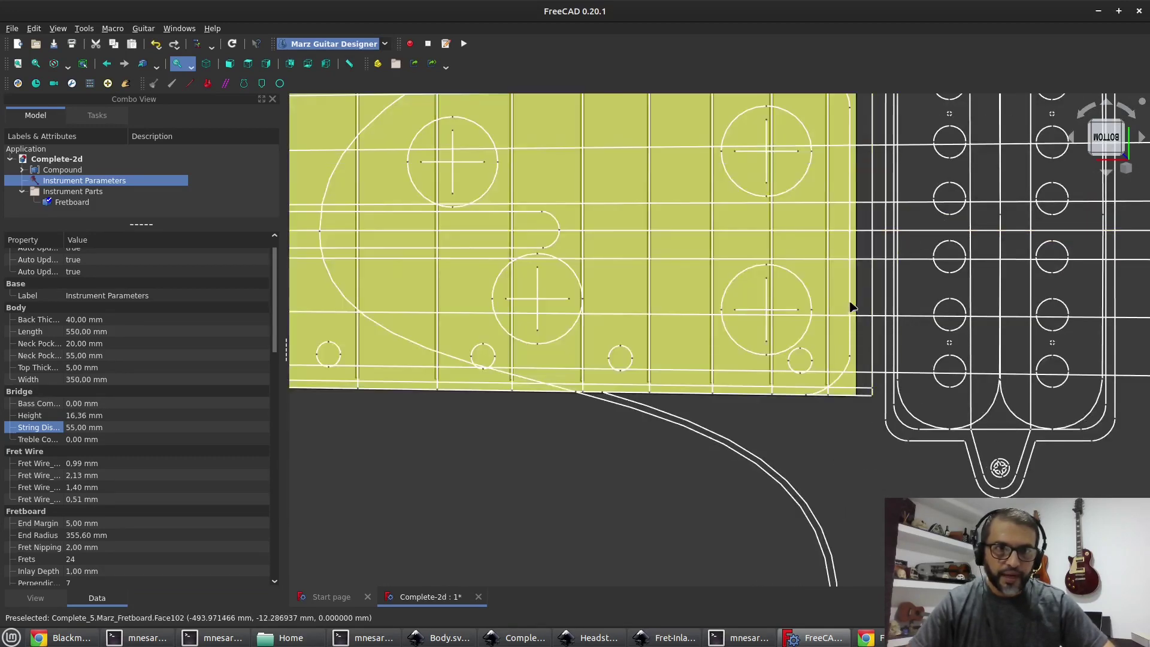
scroll(871, 362, down, 2)
scroll(872, 363, up, 5)
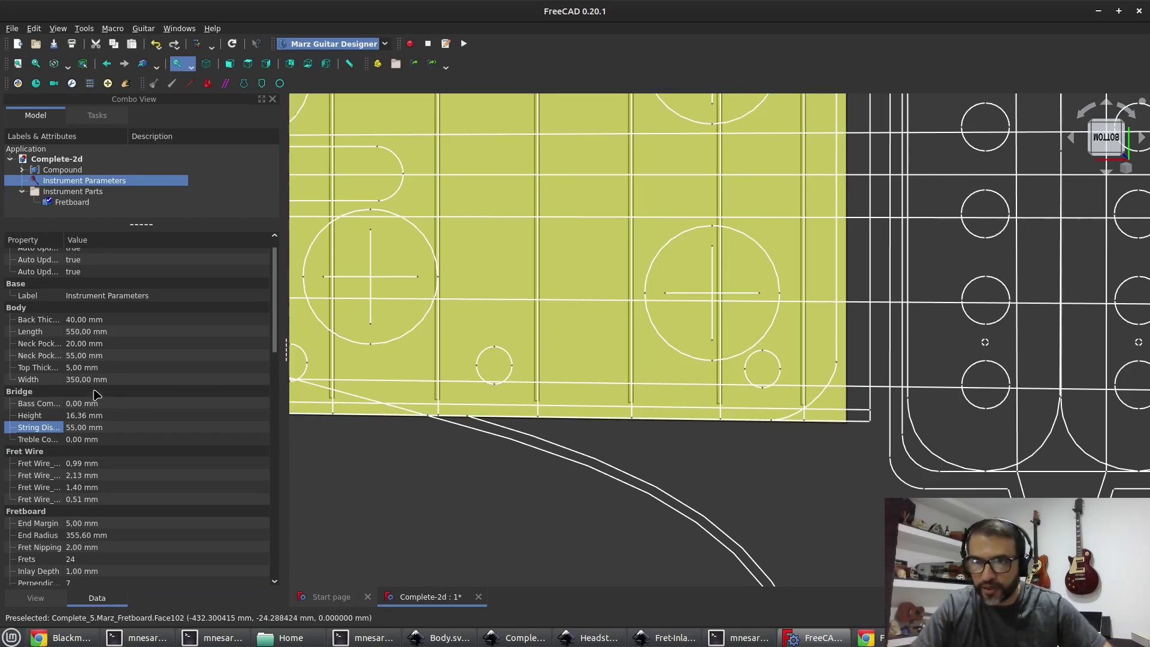
Set the fretboard's end margin to 8 mm in the instrument parameters
scroll(96, 392, down, 4)
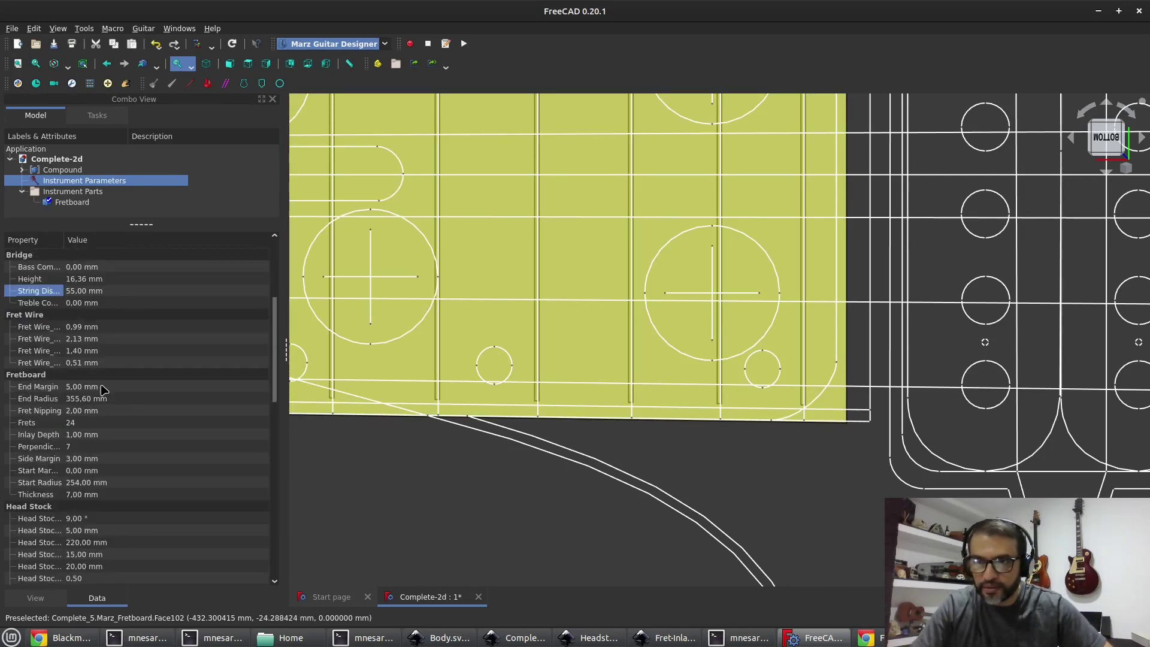
click(99, 386)
text(8)
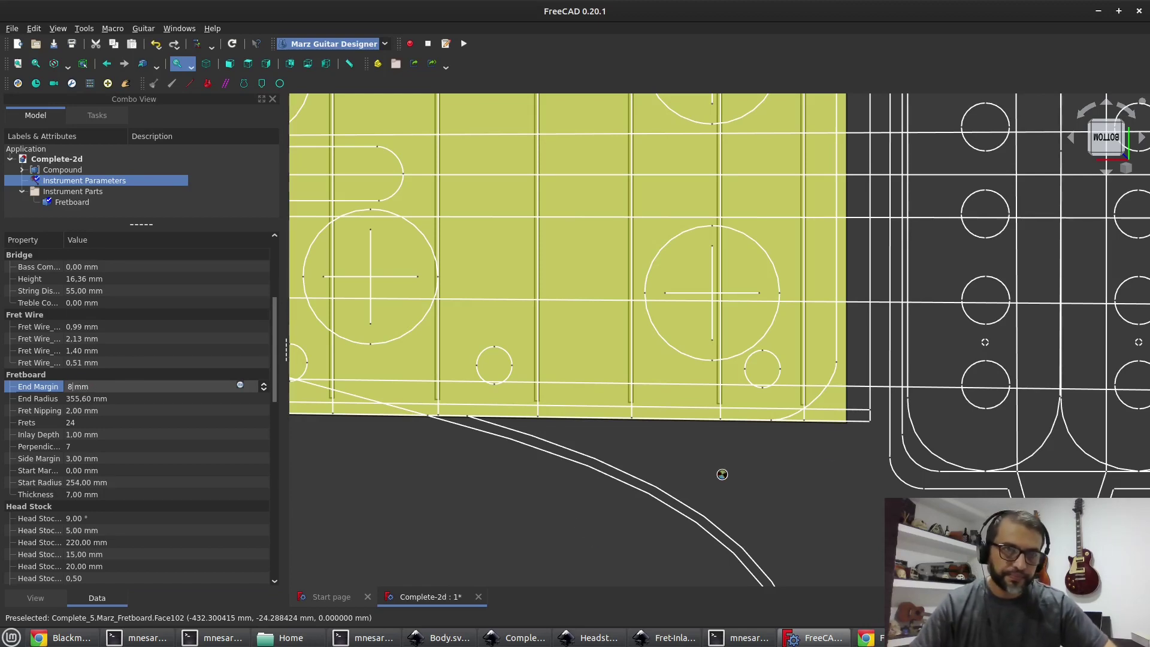
key(Return)
scroll(862, 416, down, 3)
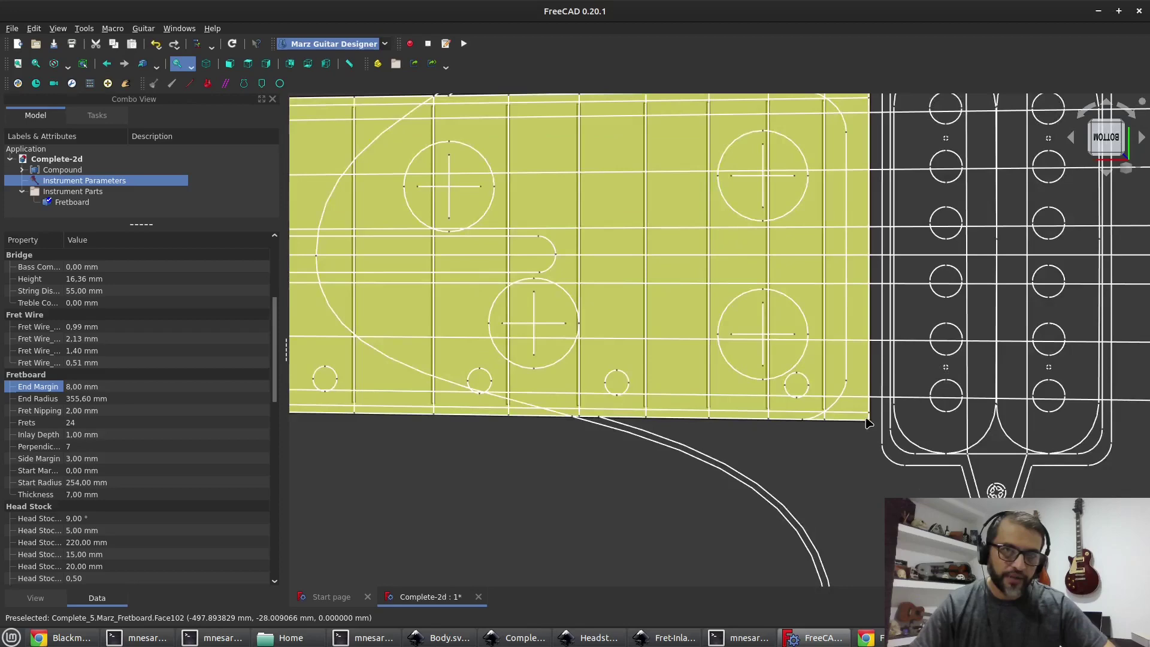
Set the fretboard's transparency to 0 and clear the selection
middle_drag(792, 155, 721, 353)
scroll(720, 353, down, 5)
middle_drag(876, 290, 838, 311)
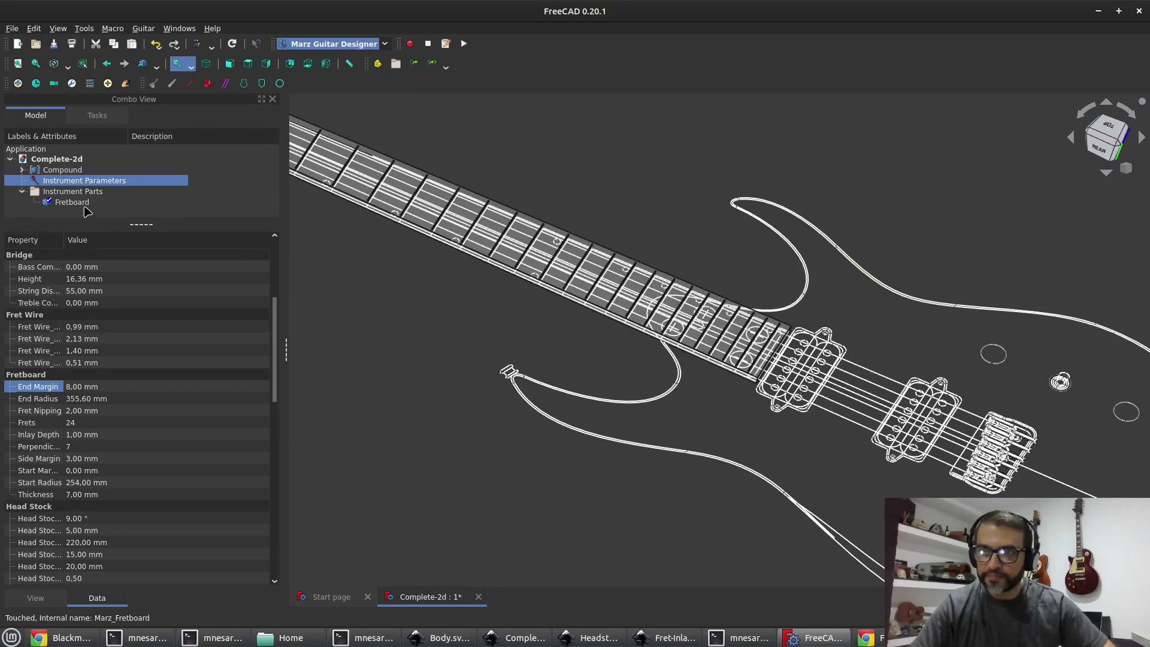
click(76, 203)
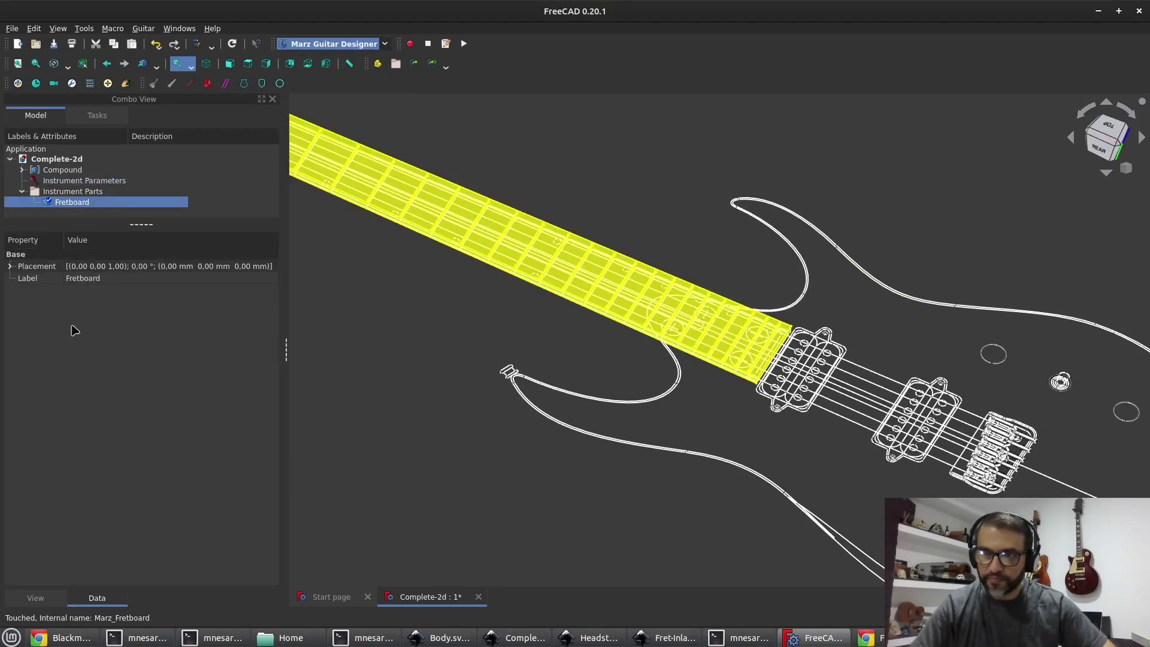
click(36, 598)
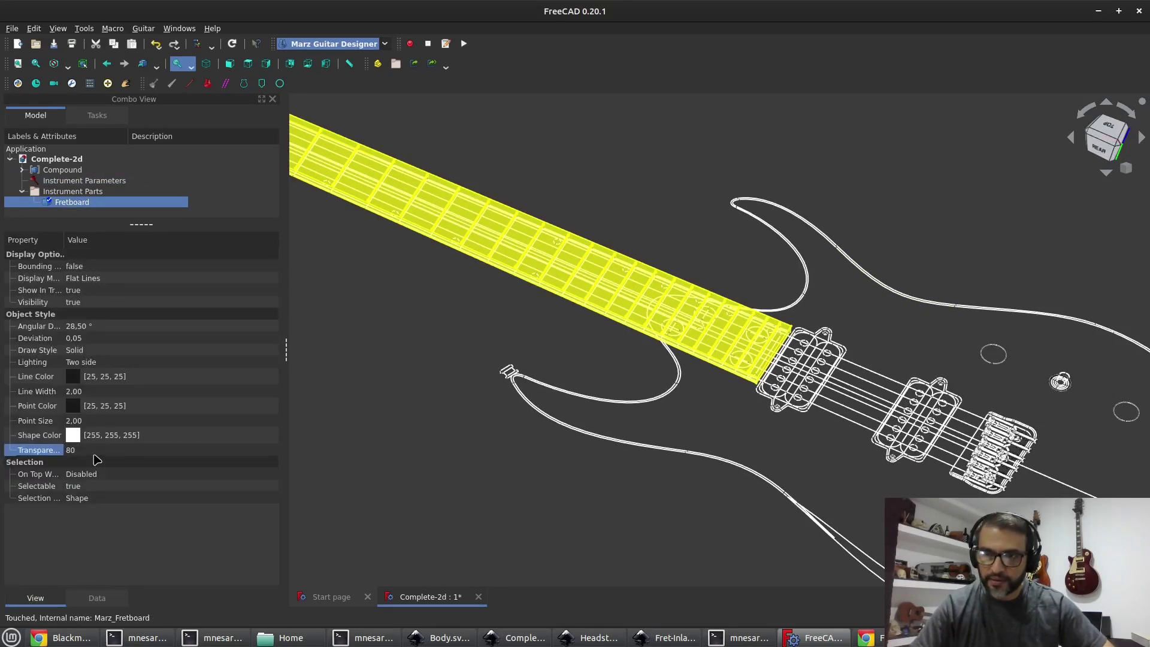
click(71, 450)
text(0)
key(Return)
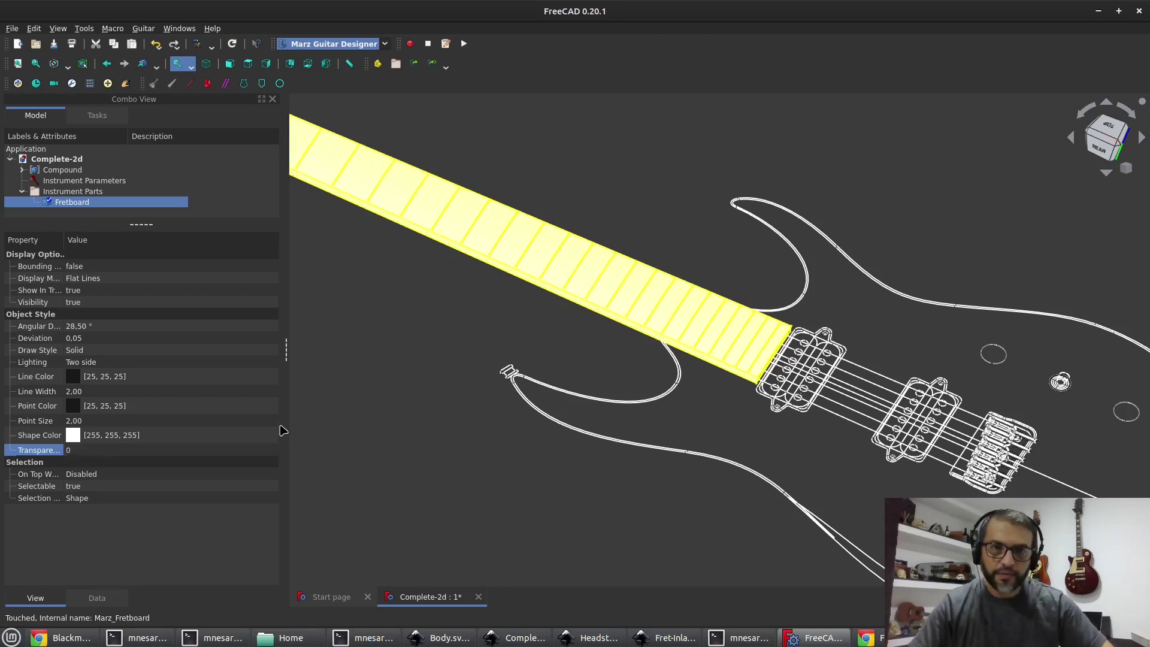
click(519, 337)
Examine the solid fretboard against the 2D guitar outline, from the nut area to the whole instrument
scroll(830, 339, down, 3)
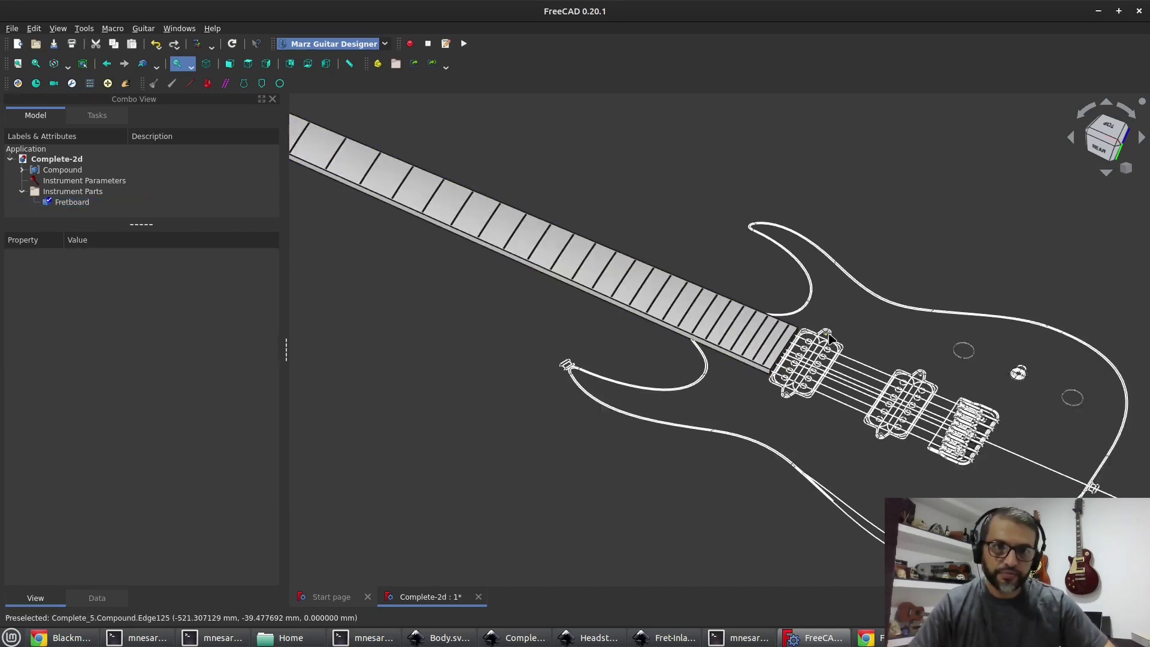
scroll(611, 314, up, 4)
middle_drag(523, 226, 529, 324)
scroll(423, 264, up, 6)
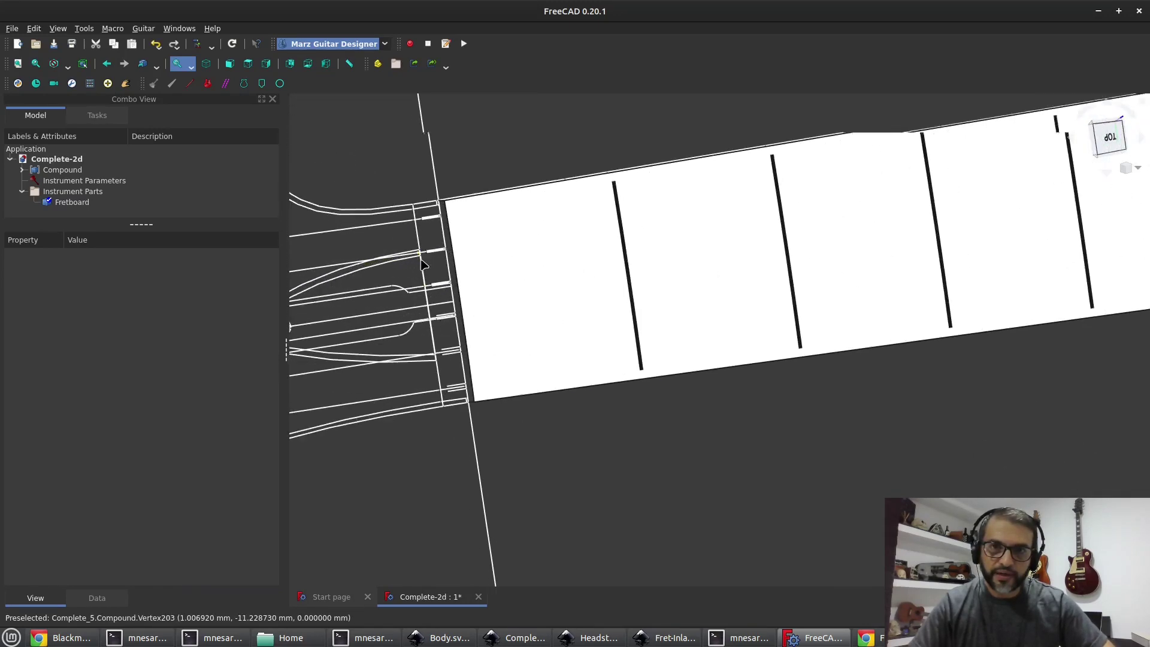
scroll(483, 303, down, 1)
scroll(529, 301, down, 3)
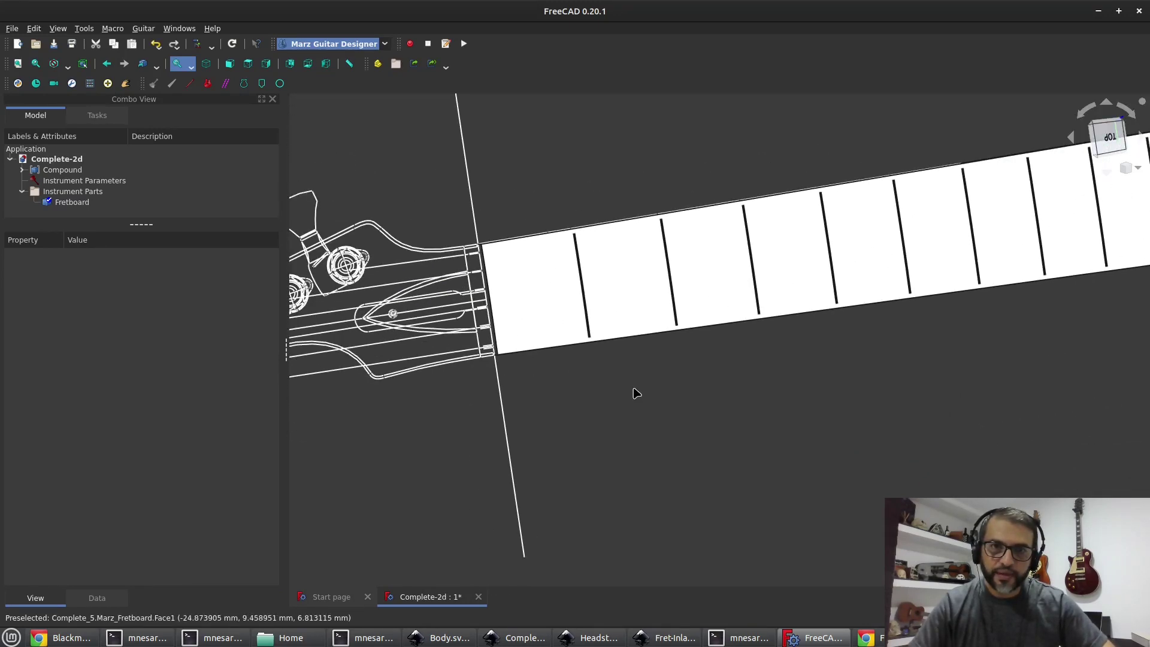
scroll(521, 362, down, 6)
middle_drag(531, 357, 593, 367)
middle_drag(516, 249, 559, 207)
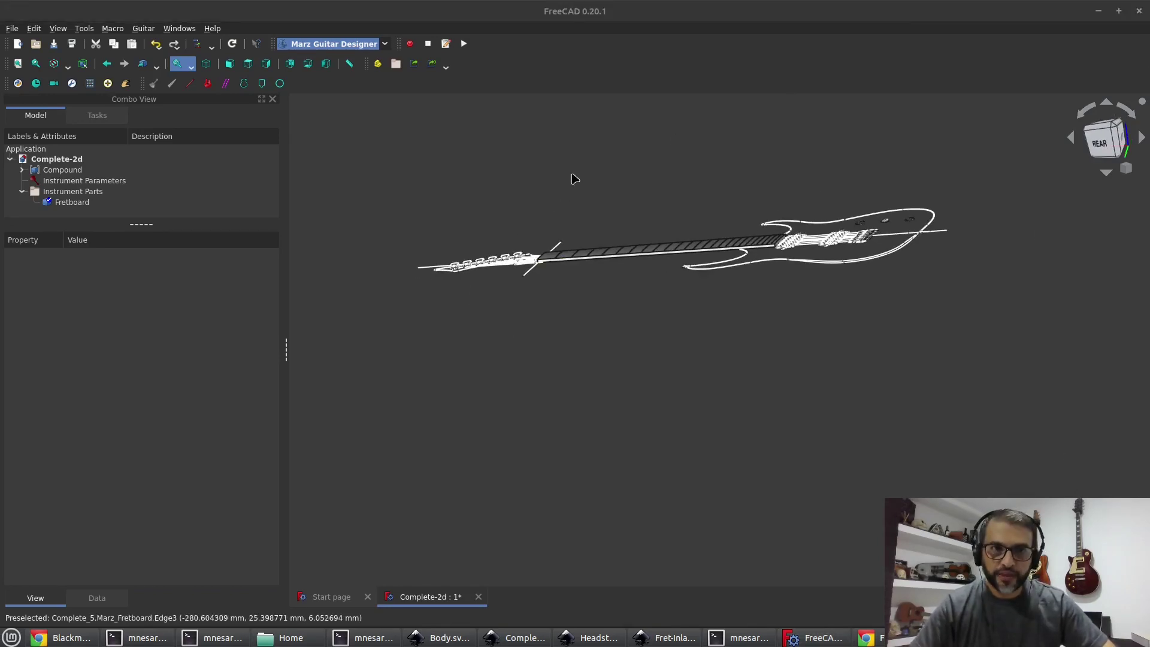
scroll(573, 178, up, 2)
middle_drag(793, 380, 737, 431)
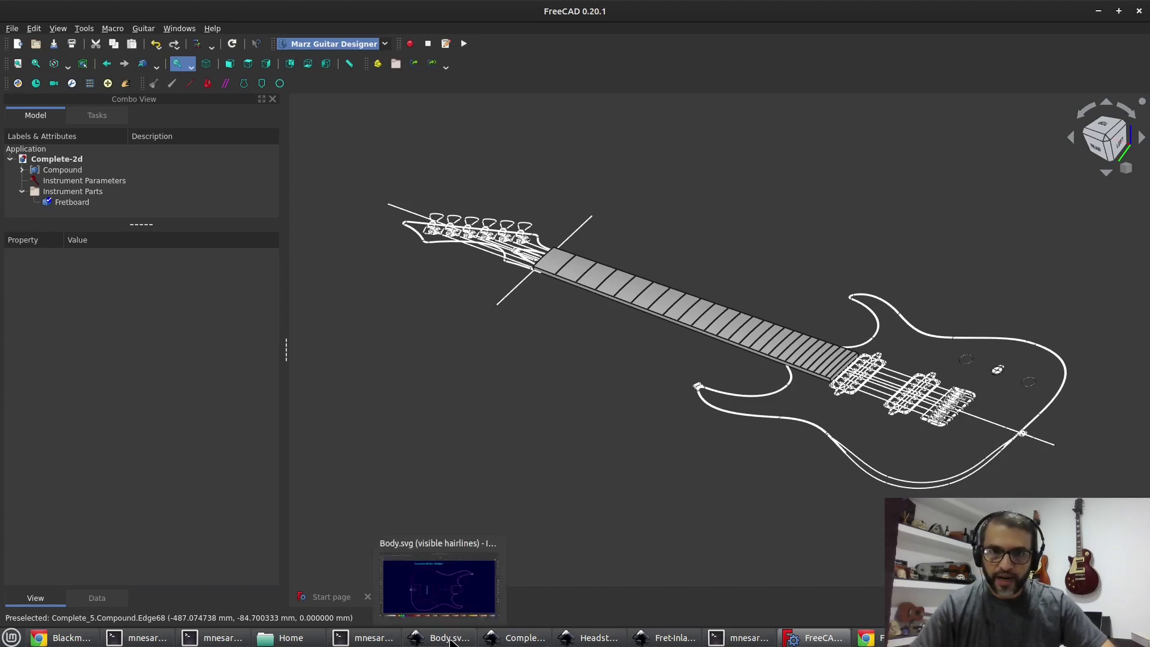
Switch to the Blackmachine-B6 PDF plan and examine its body, headstock and side-view drawings
click(453, 639)
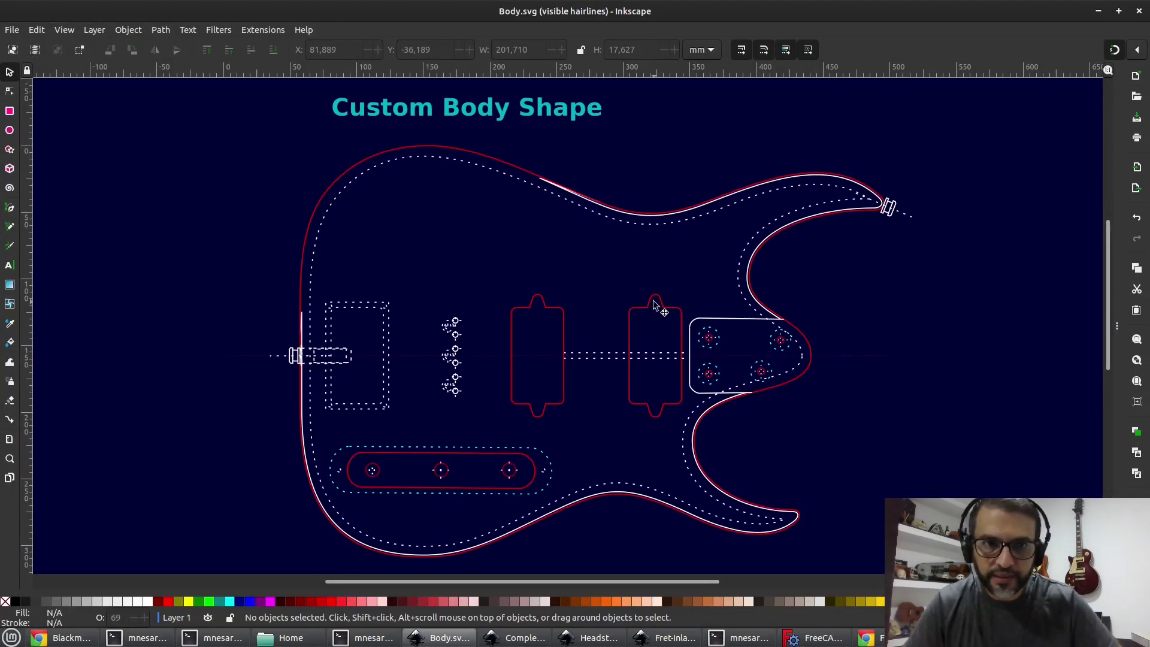
click(959, 638)
scroll(663, 343, down, 11)
scroll(663, 348, down, 4)
scroll(566, 362, up, 4)
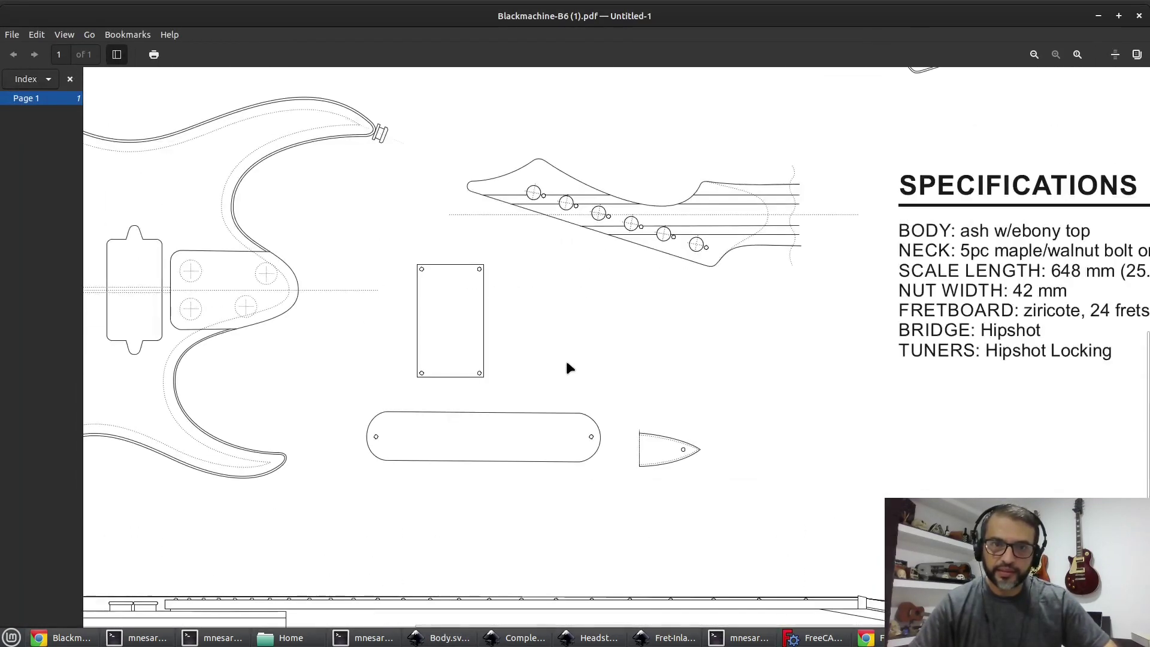
ctrl+scroll(566, 362, down, 1)
ctrl+scroll(566, 363, down, 1)
scroll(566, 363, down, 3)
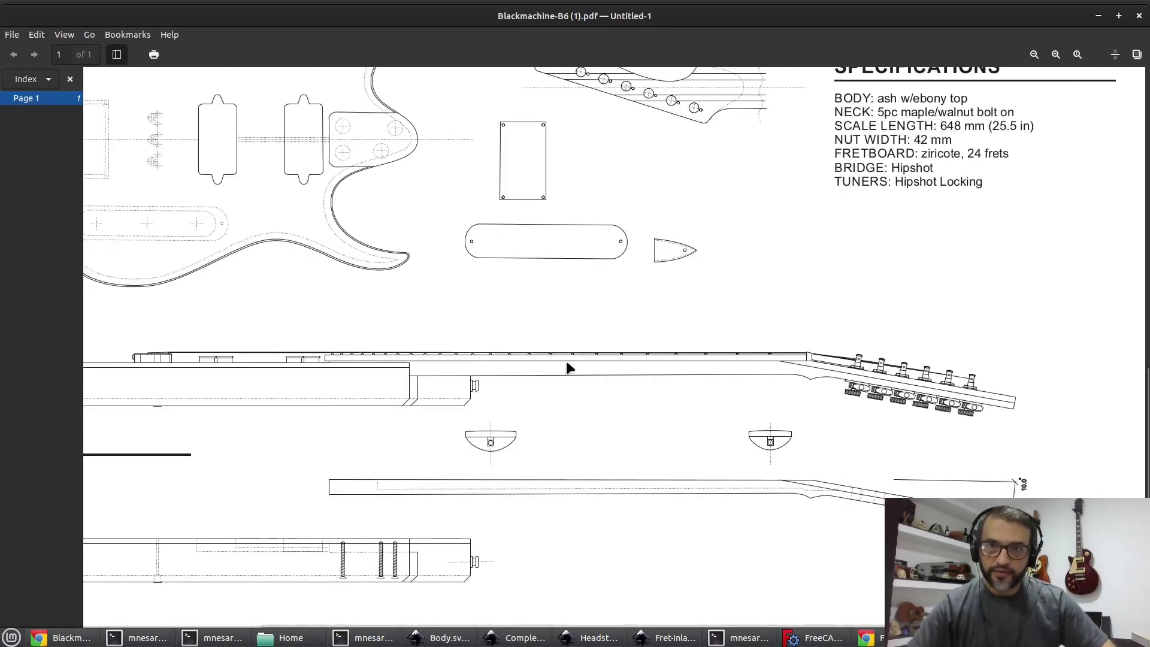
scroll(567, 363, up, 2)
right_click(331, 264)
click(448, 307)
middle_drag(609, 355, 719, 419)
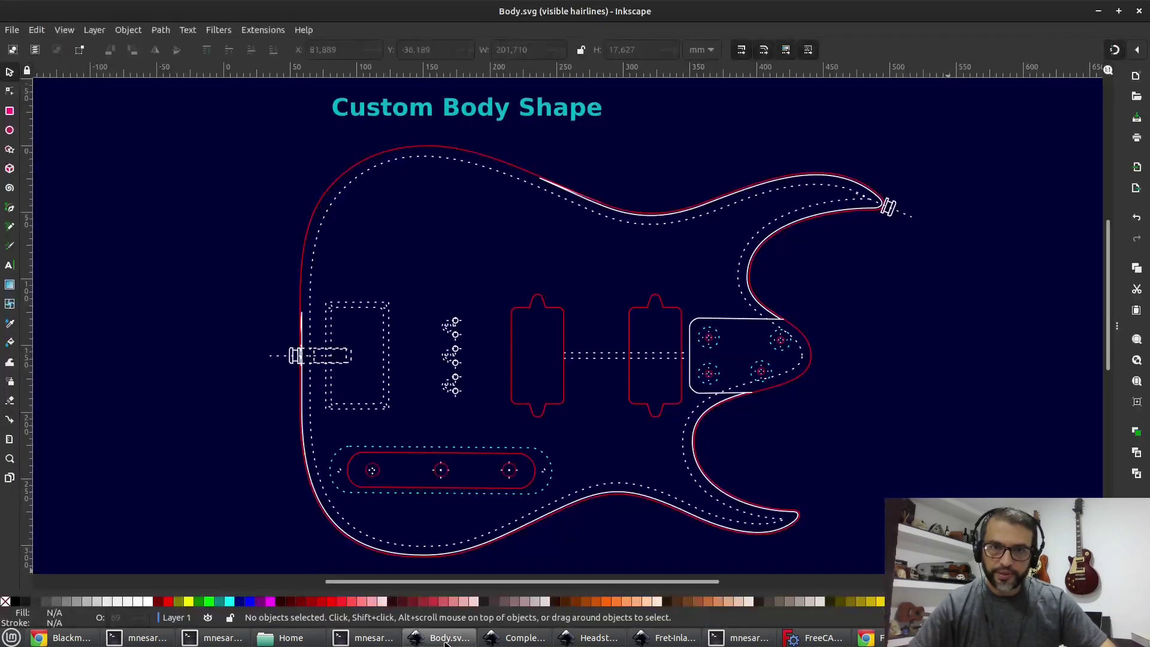
Inspect the body outline and both pickup cavity paths of Body.svg in Inkscape, then return to FreeCAD
click(442, 637)
click(516, 174)
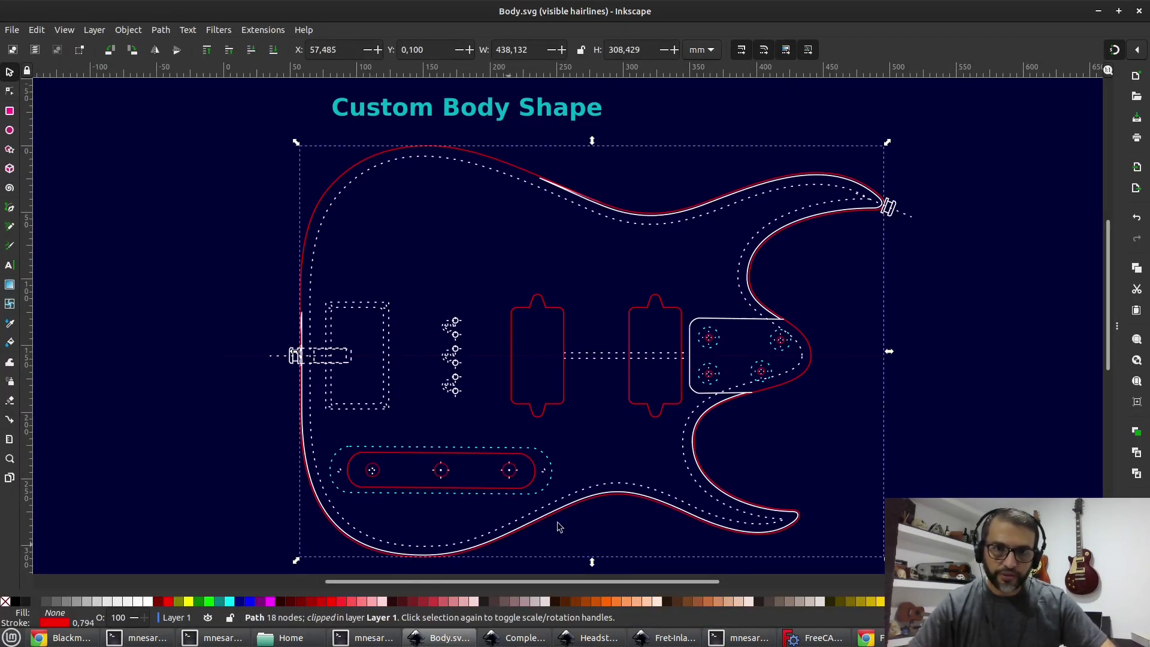
click(669, 311)
click(551, 310)
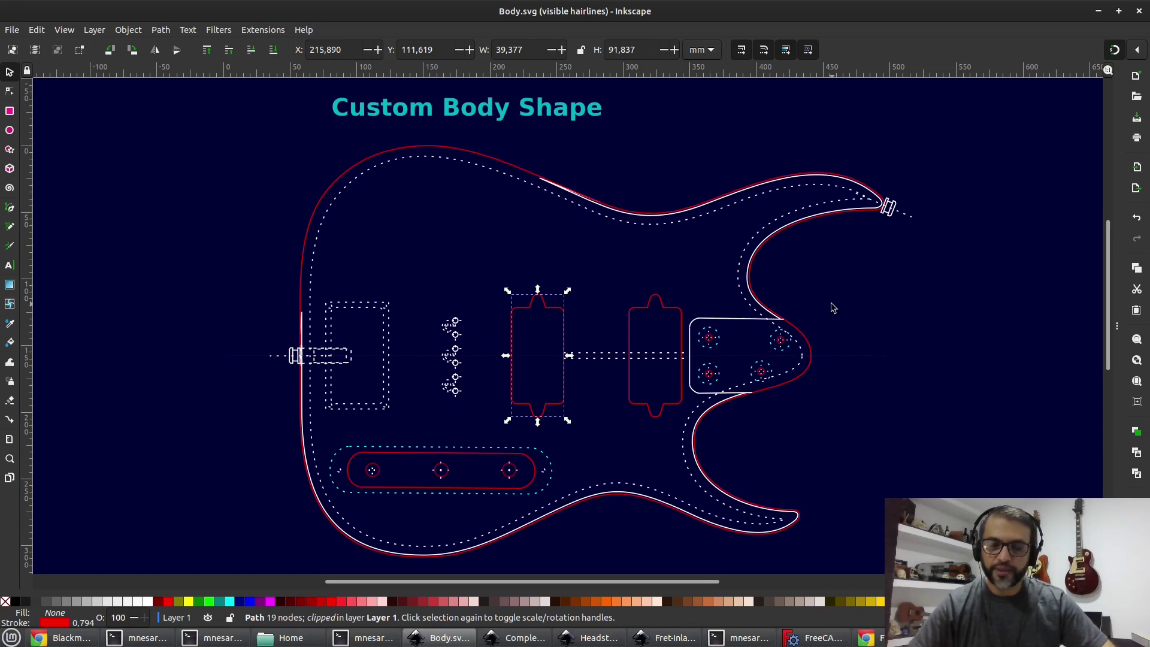
key(Escape)
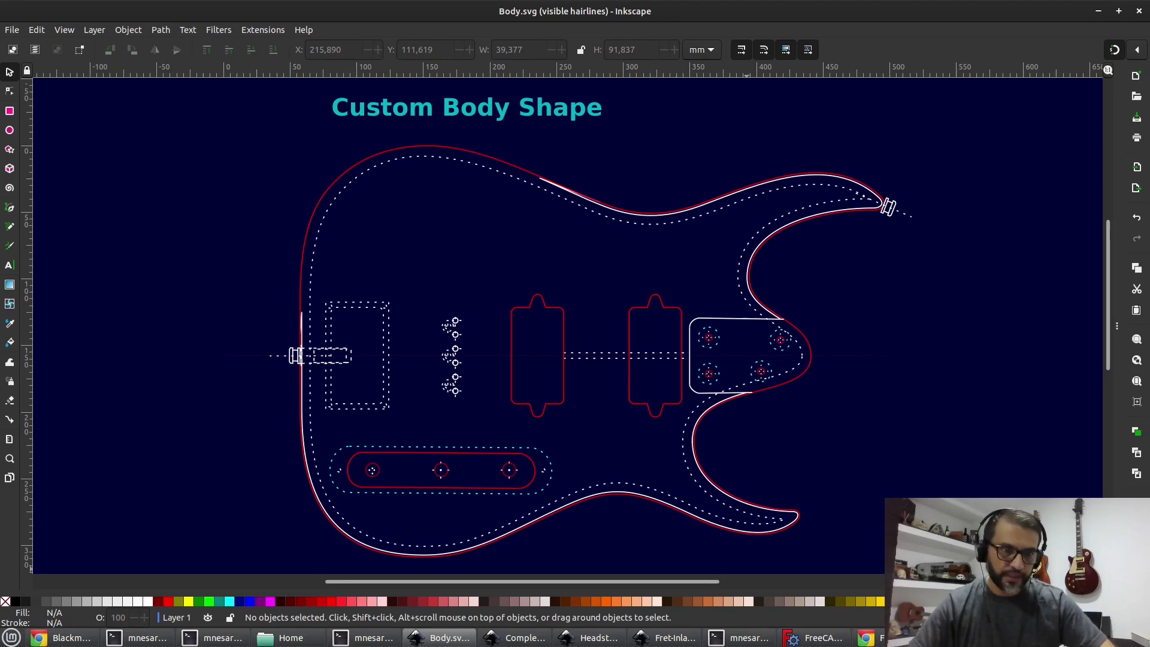
click(794, 639)
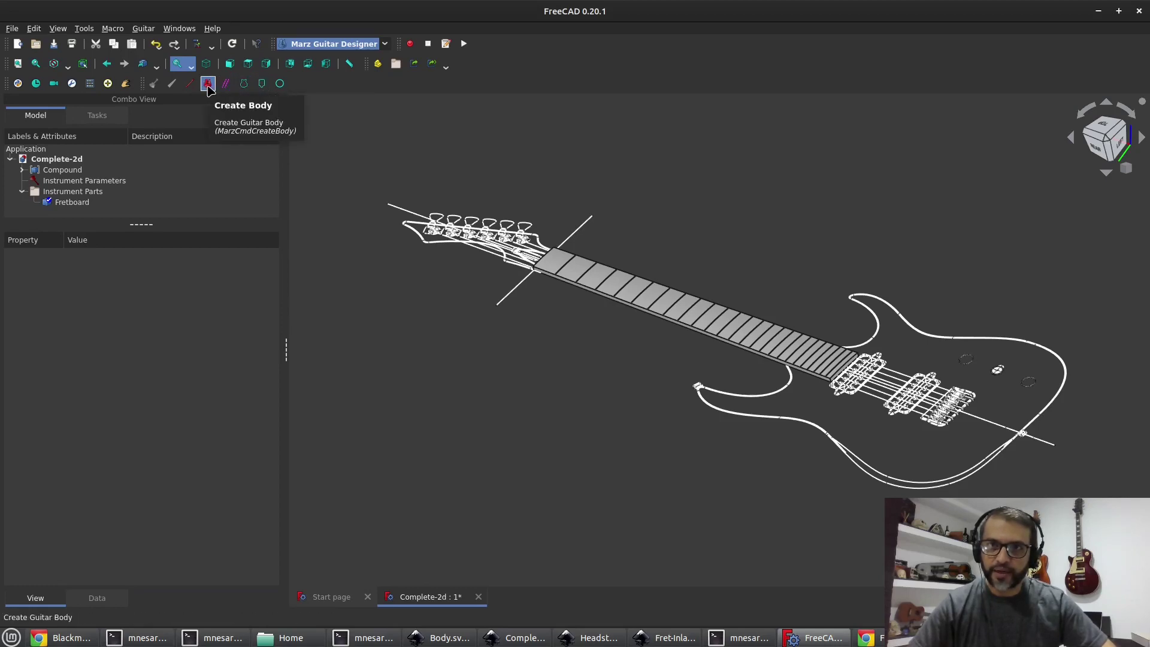
Create the guitar body blank with separate top and back parts, clear the selection and check it against the 2D outline
click(208, 85)
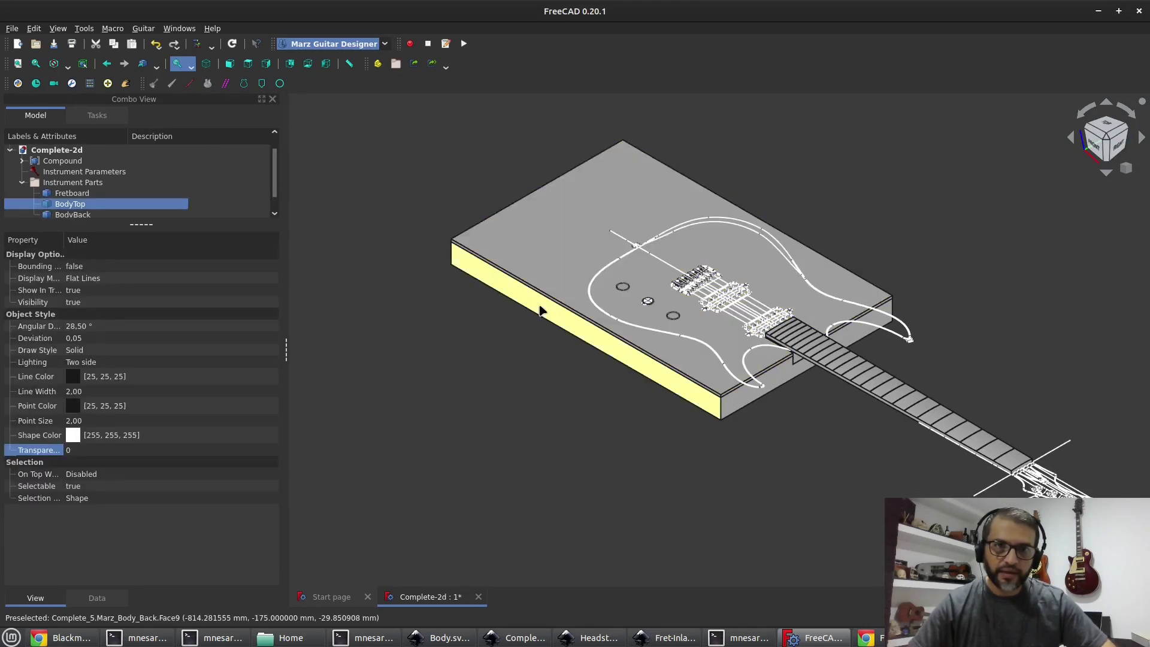
click(551, 264)
middle_drag(768, 411, 858, 480)
click(585, 406)
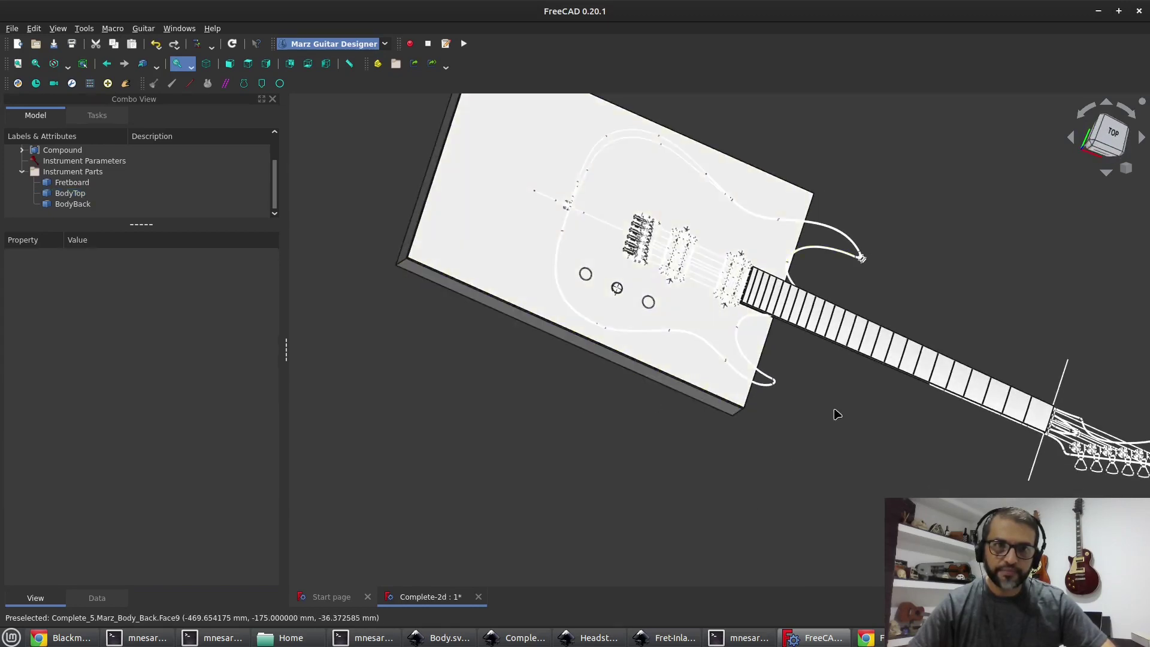
middle_drag(855, 417, 798, 364)
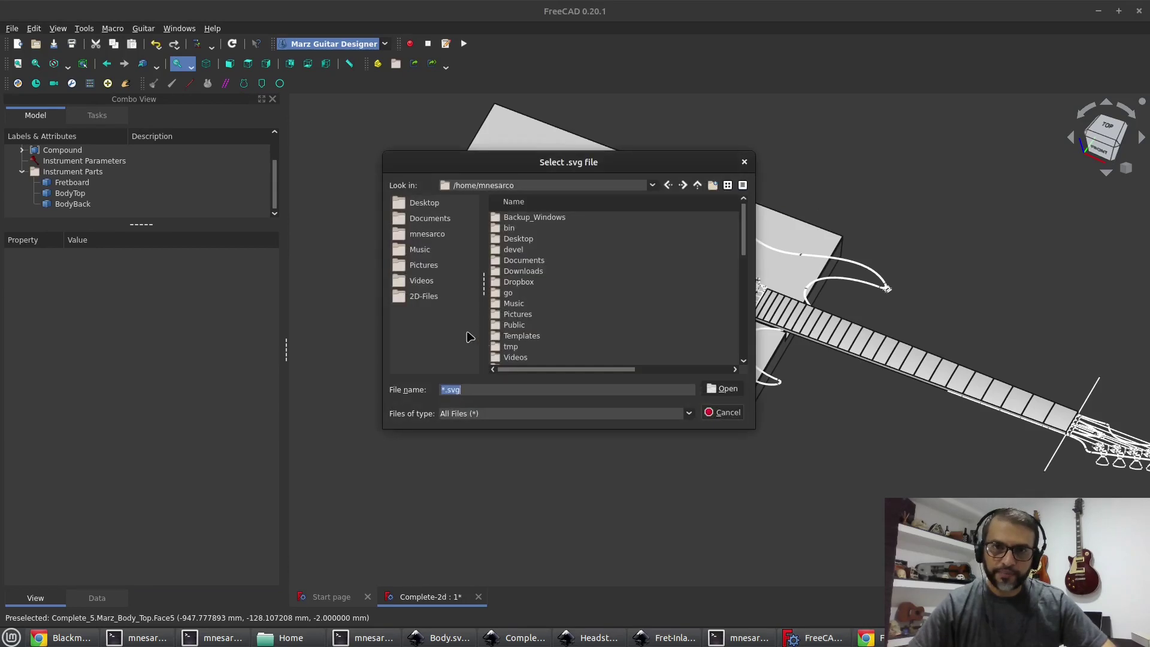
Import Body.svg from the 2D-Files folder as the custom body shape
click(436, 298)
scroll(552, 308, down, 2)
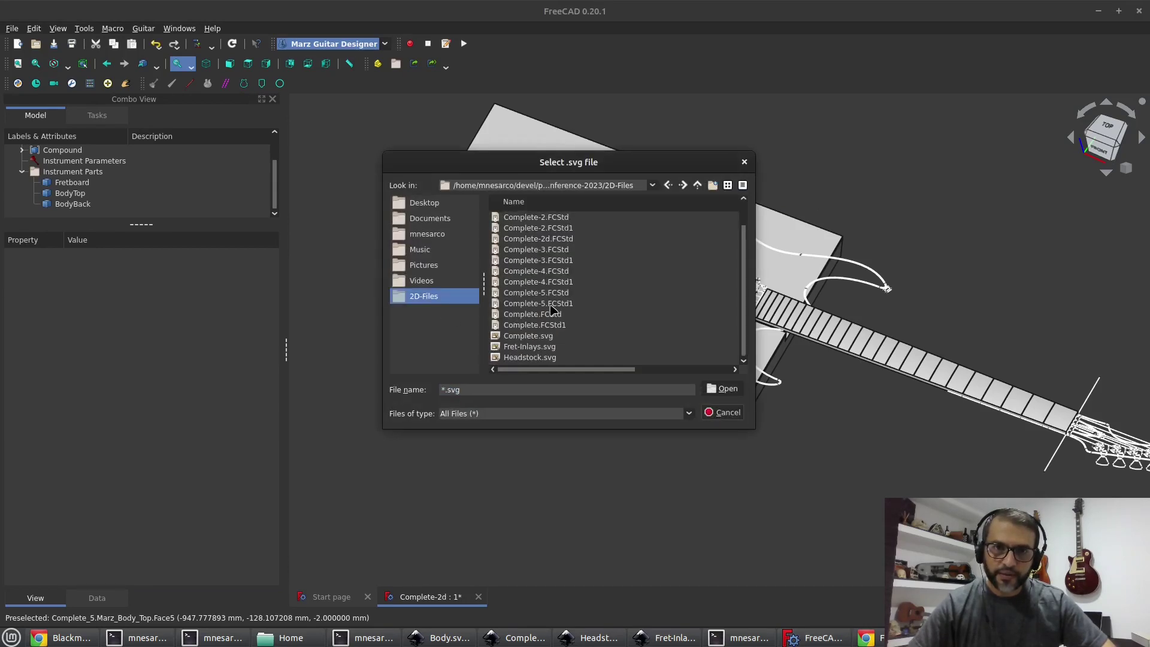
scroll(548, 324, up, 1)
click(530, 219)
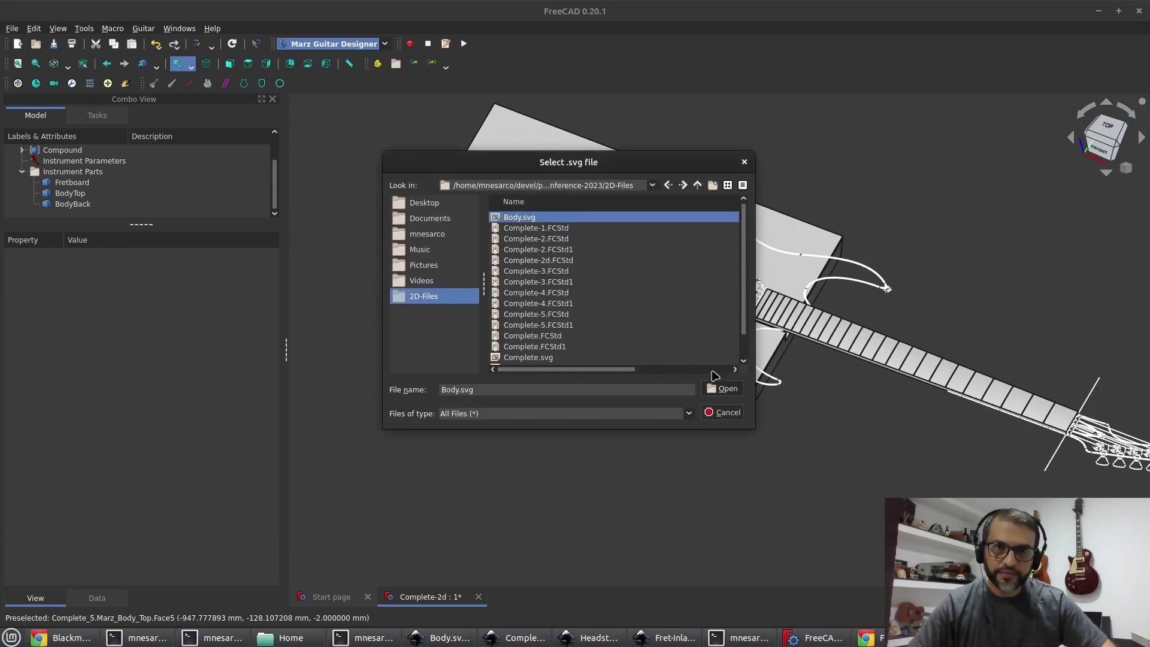
click(724, 389)
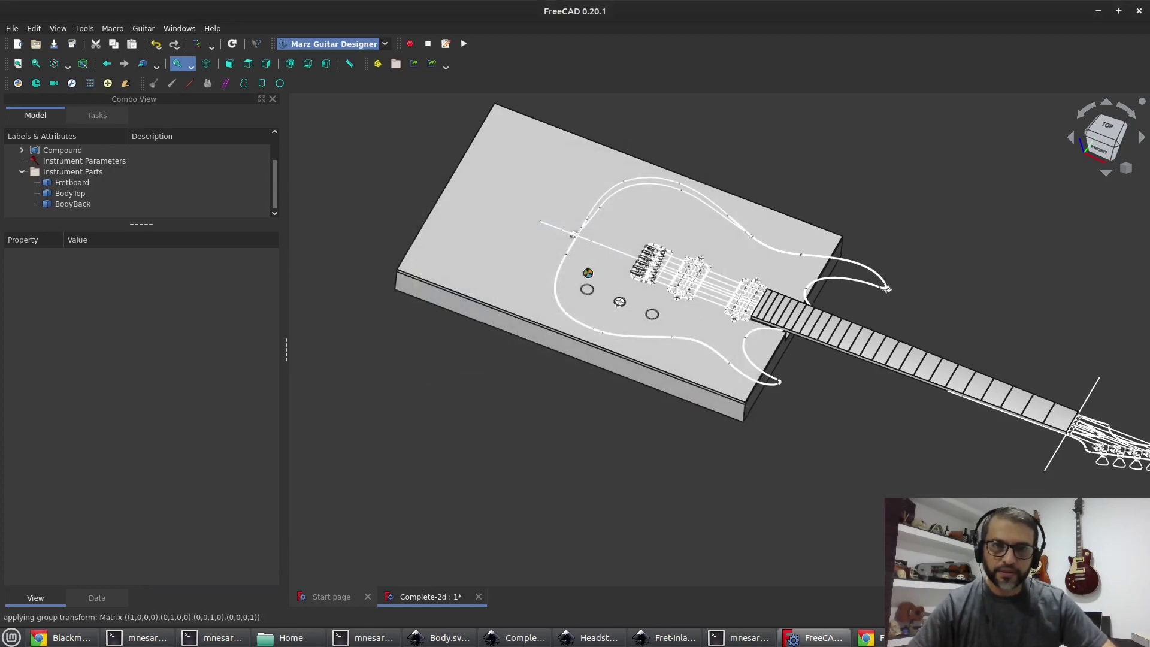
Inspect the custom-shaped body against the 2D plan and check Body.svg in Inkscape, returning to FreeCAD
scroll(662, 417, down, 2)
scroll(660, 415, up, 3)
middle_drag(571, 383, 641, 366)
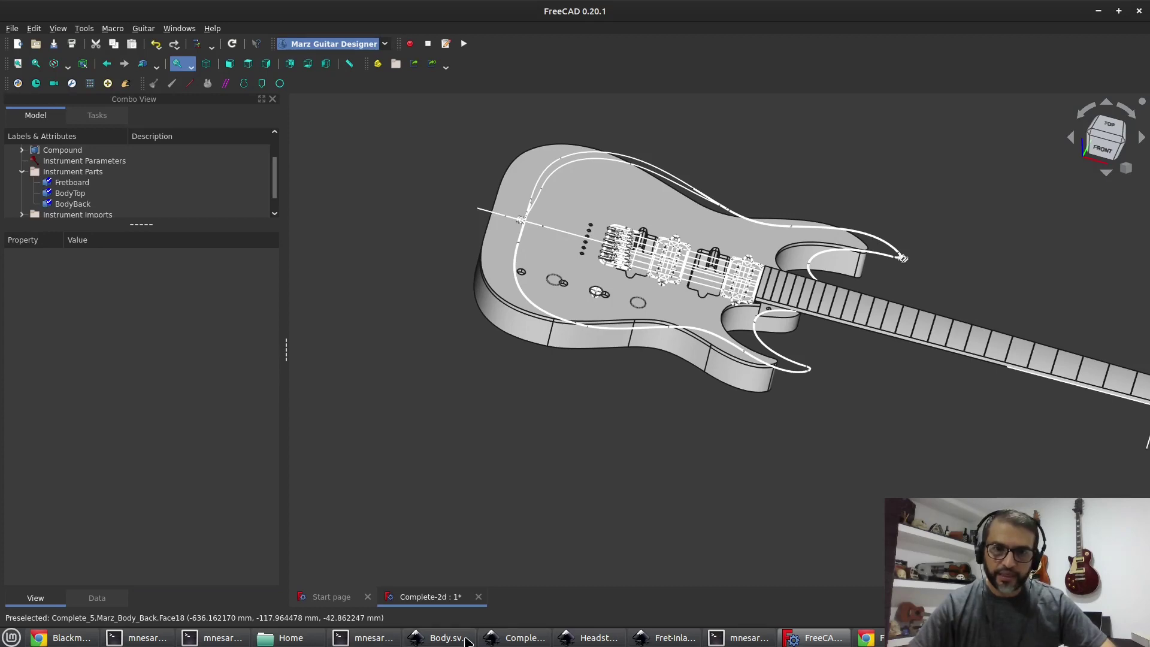
click(467, 641)
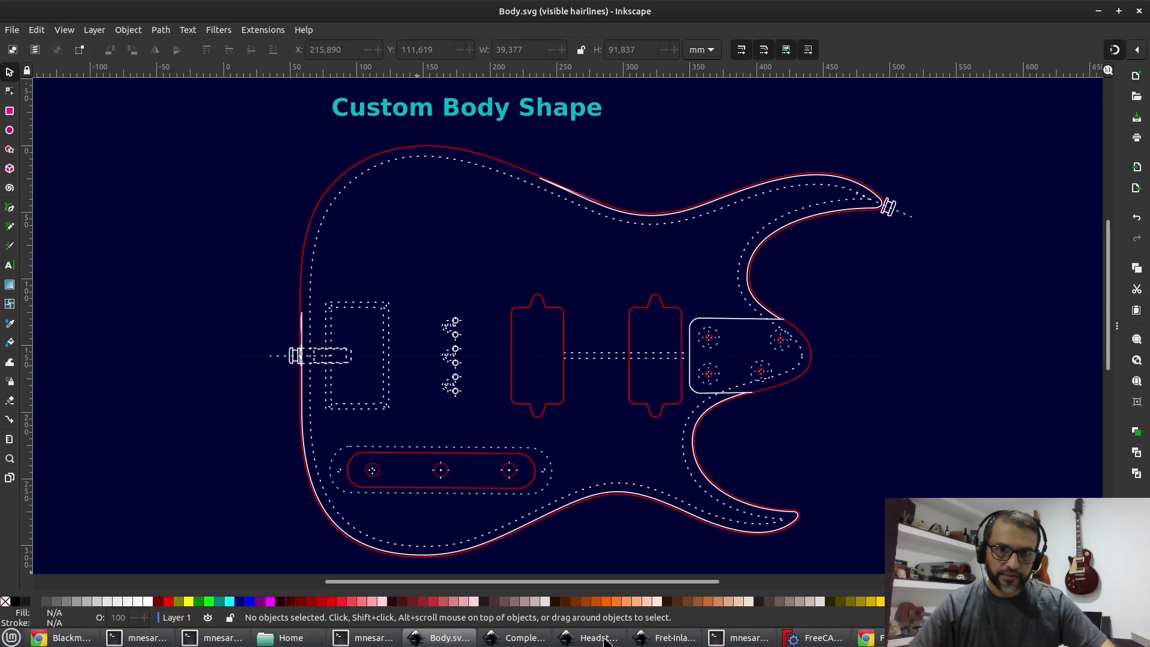
click(810, 641)
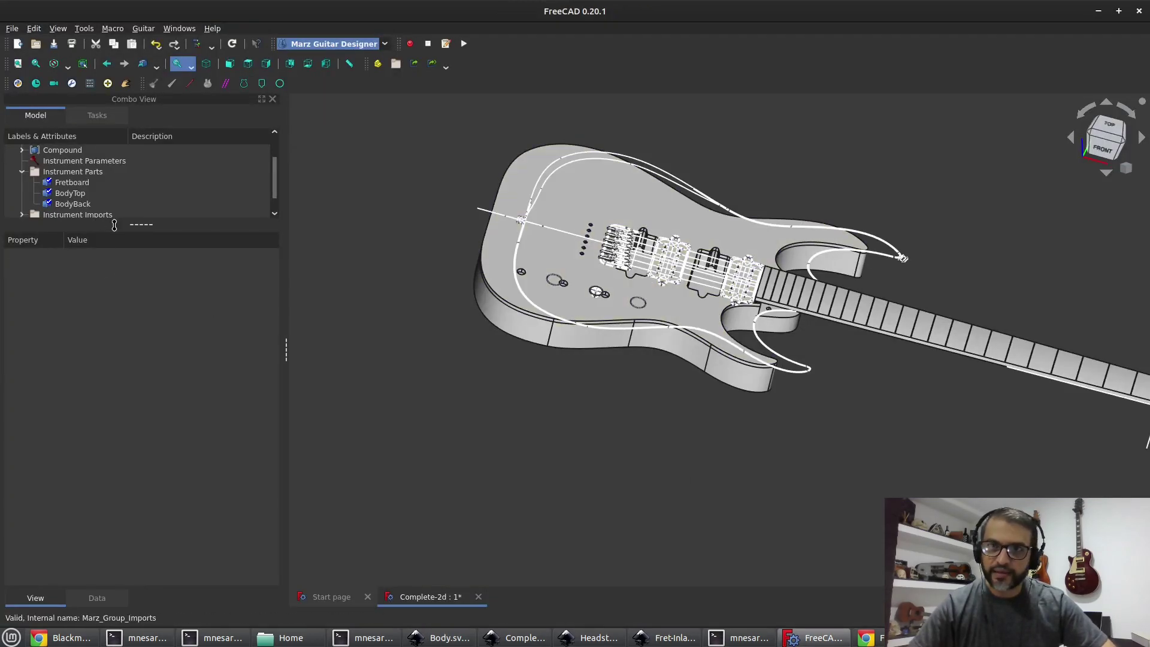
Temporarily hide BodyTop to examine the control and pickup cavities in BodyBack, restore it and clear the selection
drag(143, 224, 142, 314)
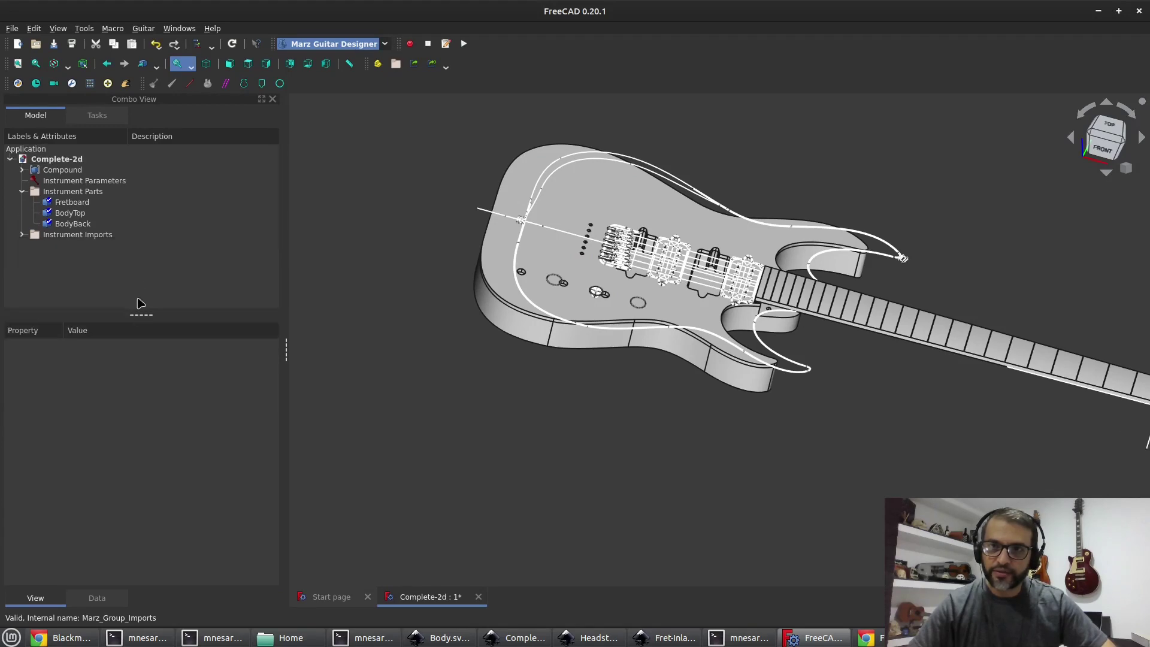
click(90, 213)
key(space)
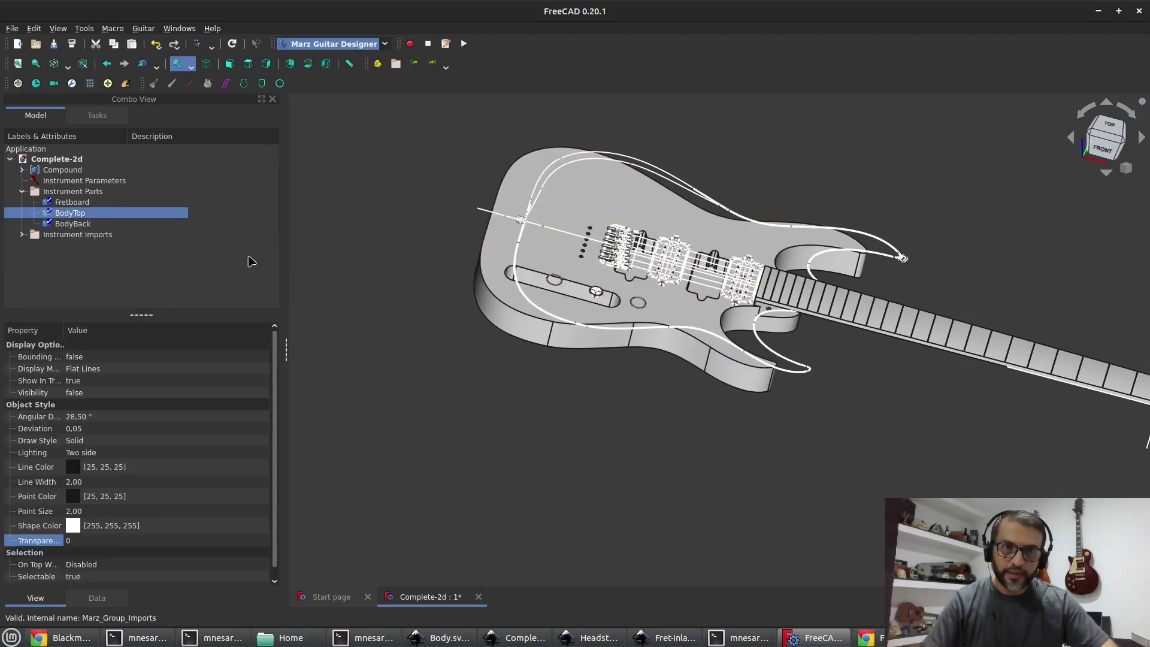
key(2)
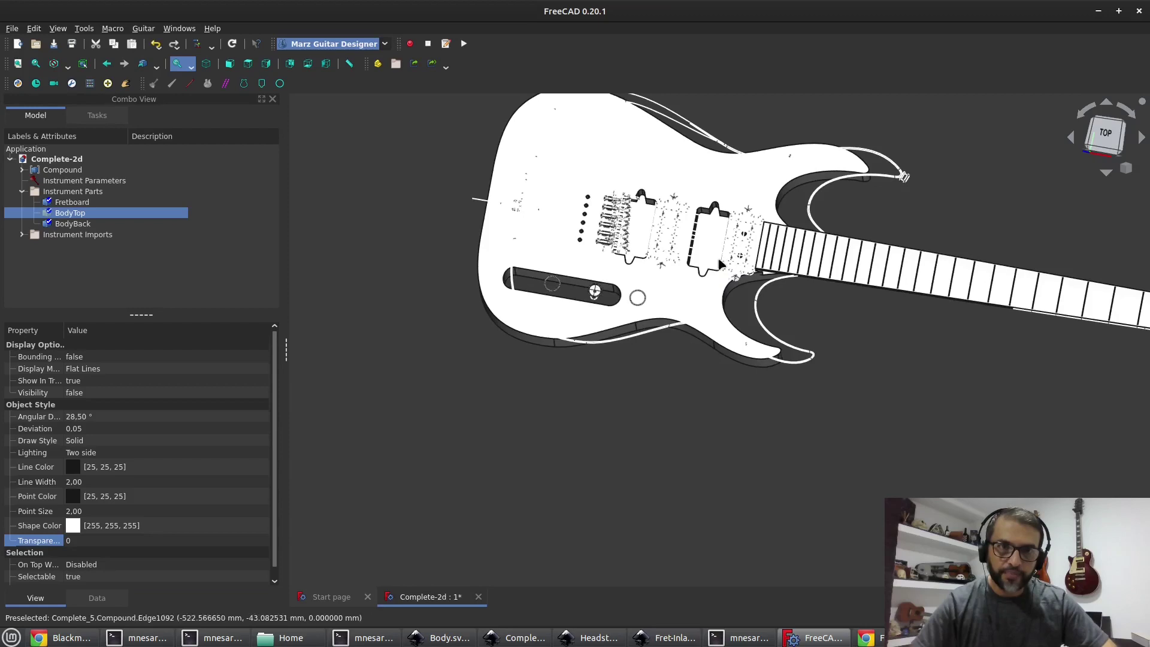
scroll(719, 263, up, 5)
middle_drag(716, 429, 717, 400)
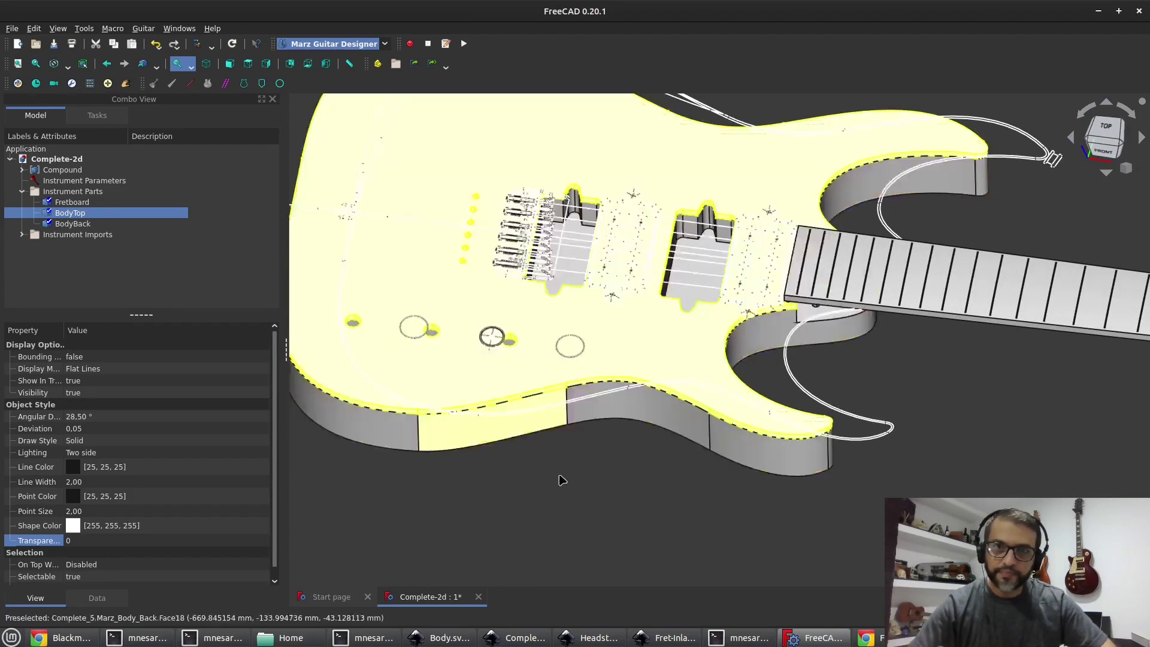
click(634, 492)
middle_drag(634, 491, 650, 466)
middle_drag(919, 416, 869, 420)
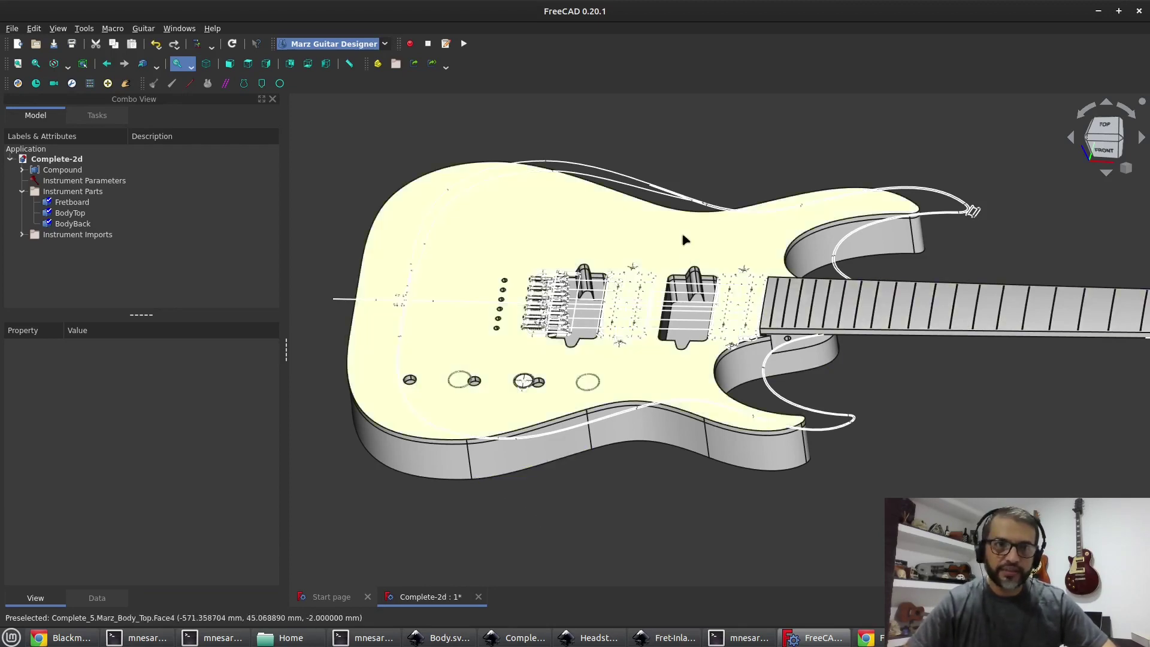
Set the body's Neck Pocket Length to 95 mm in the Instrument Parameters
key(2)
middle_drag(705, 236, 687, 450)
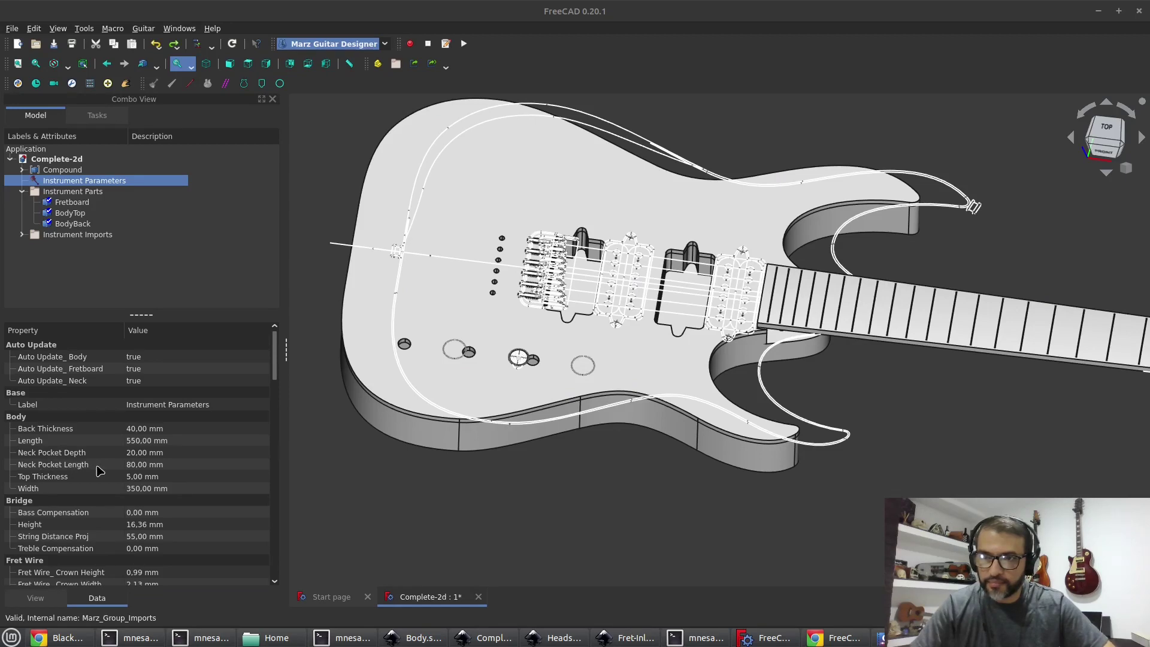
click(142, 465)
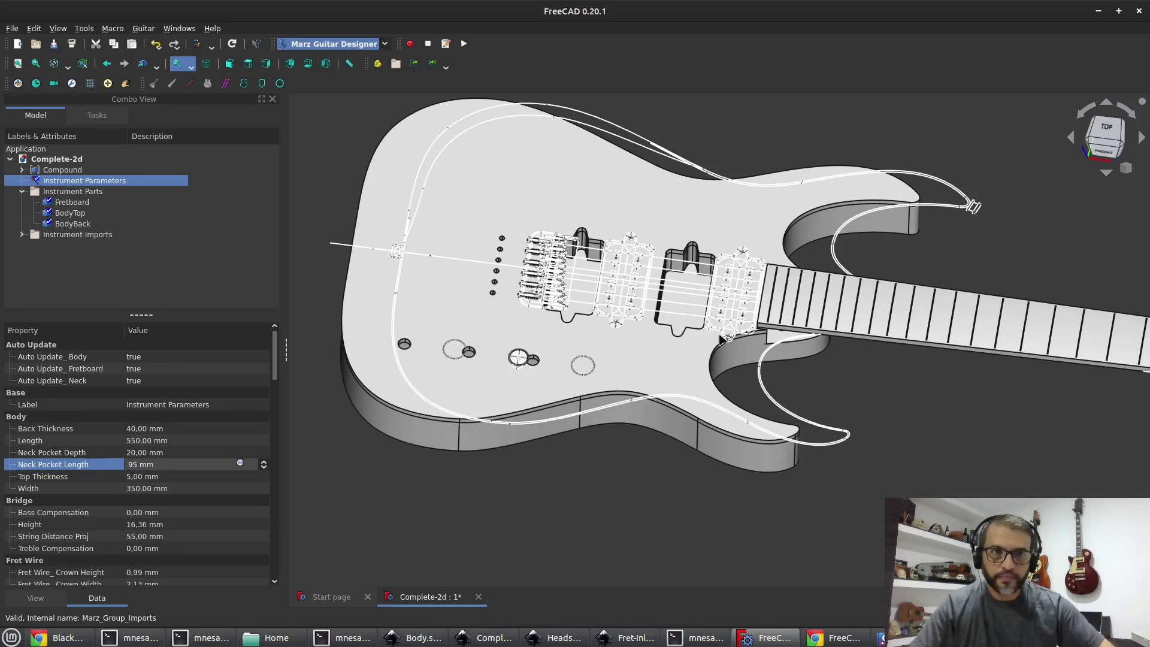
key(Return)
Examine how the body and fretboard line up with the 2D plan, from the pickups and bridge to the back and headstock
scroll(743, 336, up, 8)
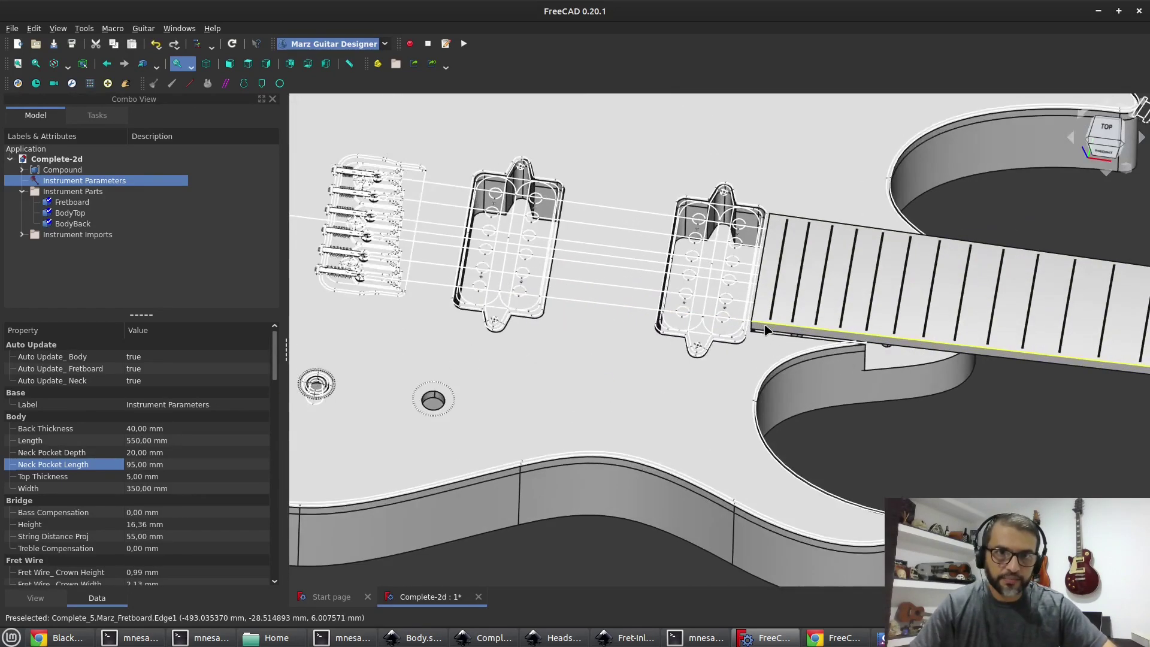
scroll(768, 368, down, 3)
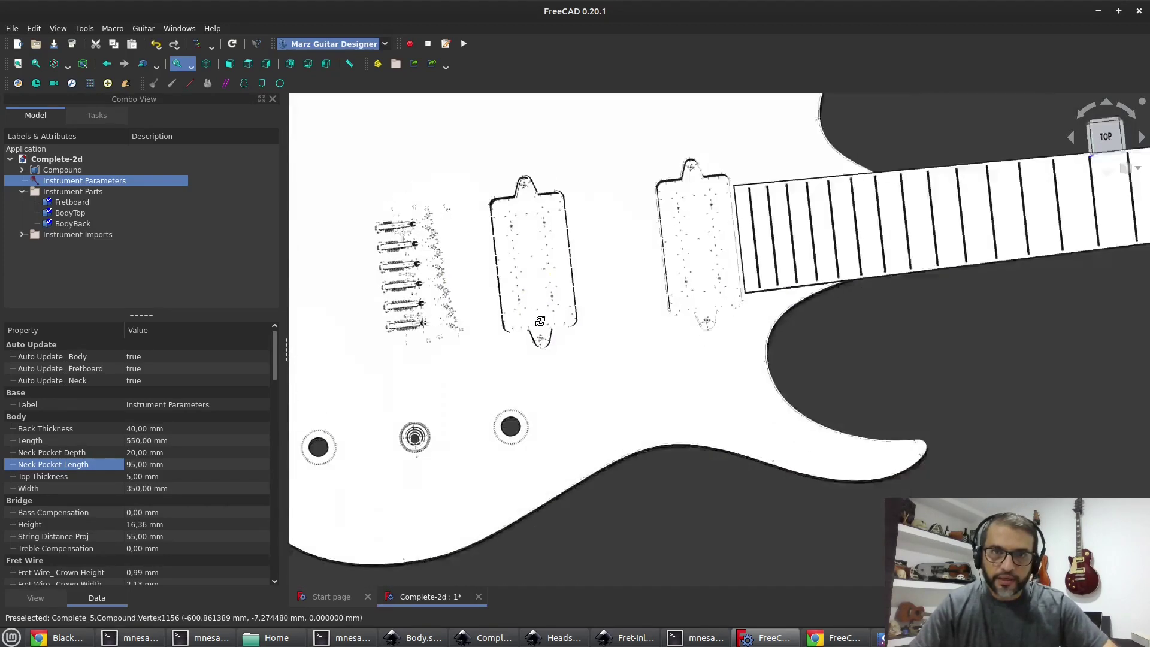
middle_drag(539, 322, 607, 329)
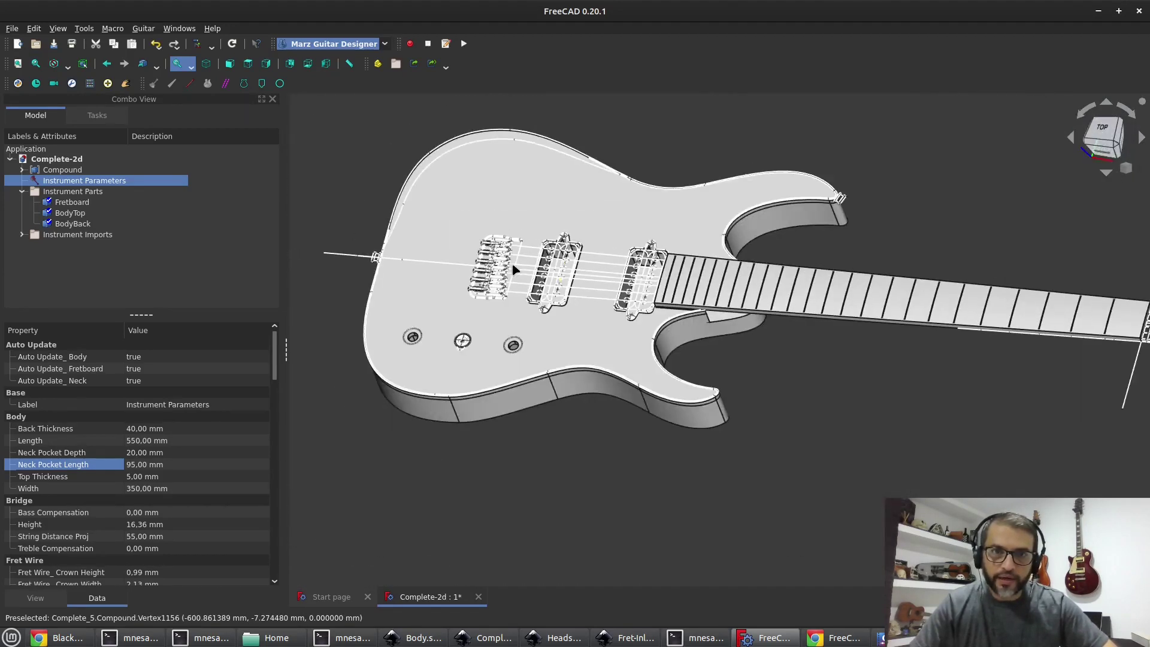
click(606, 329)
click(612, 391)
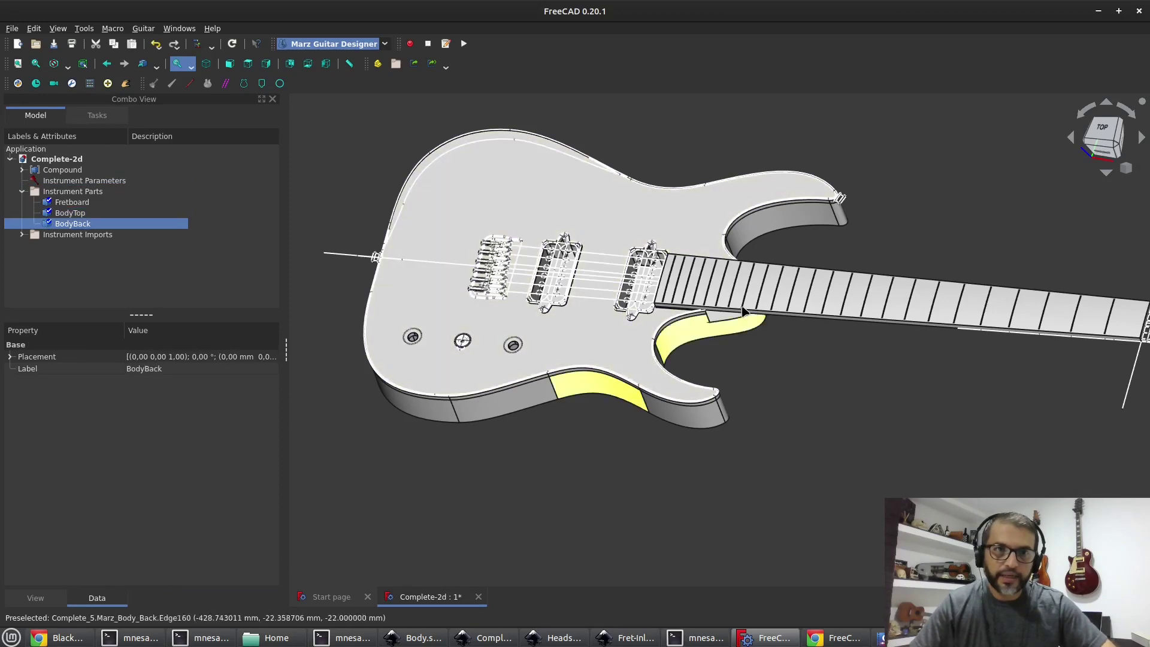
click(750, 314)
middle_drag(766, 398, 686, 259)
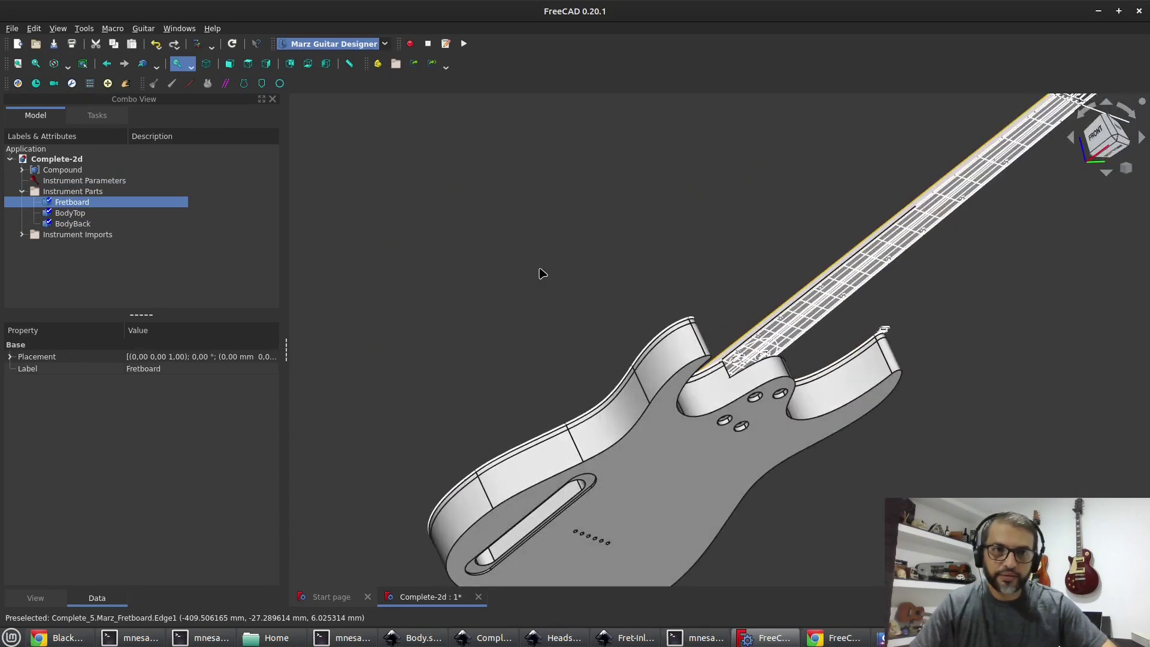
scroll(542, 273, down, 3)
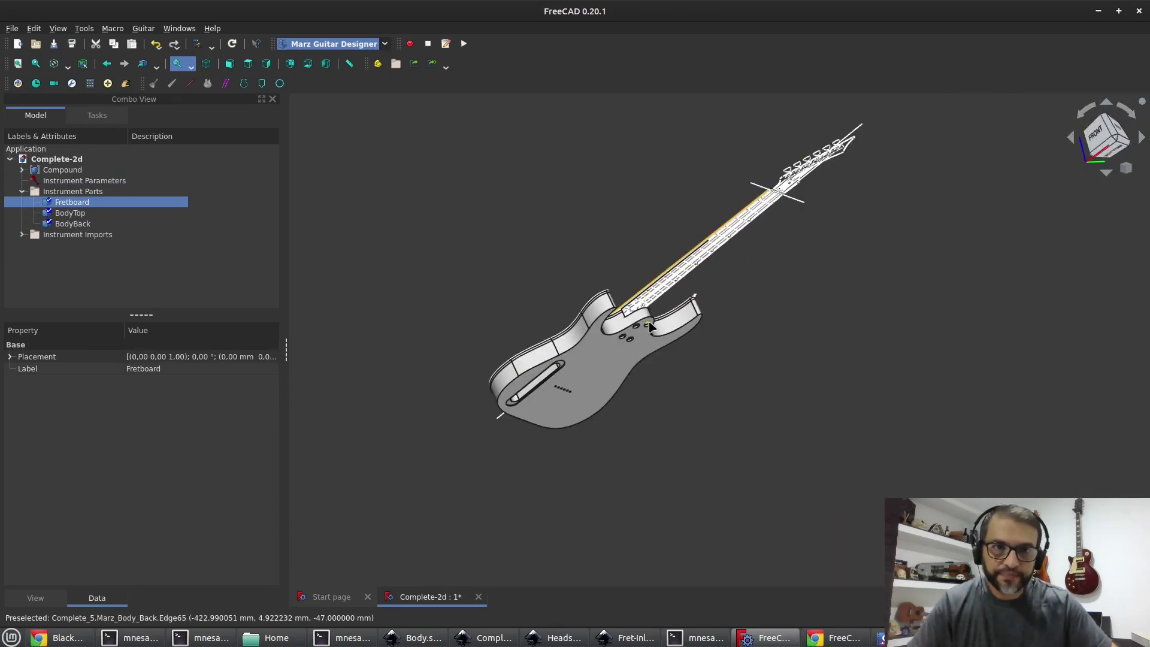
scroll(459, 266, down, 3)
scroll(733, 188, up, 3)
scroll(677, 257, down, 3)
scroll(506, 277, up, 3)
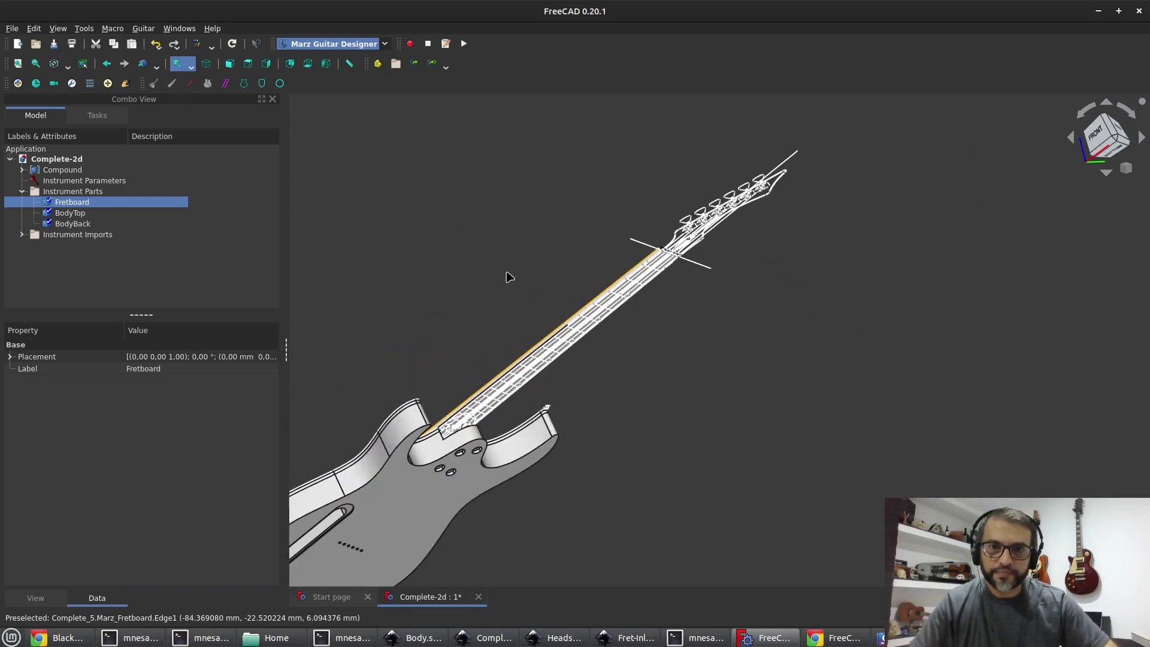
Create the guitar neck with its headstock blank and check it from behind
click(190, 84)
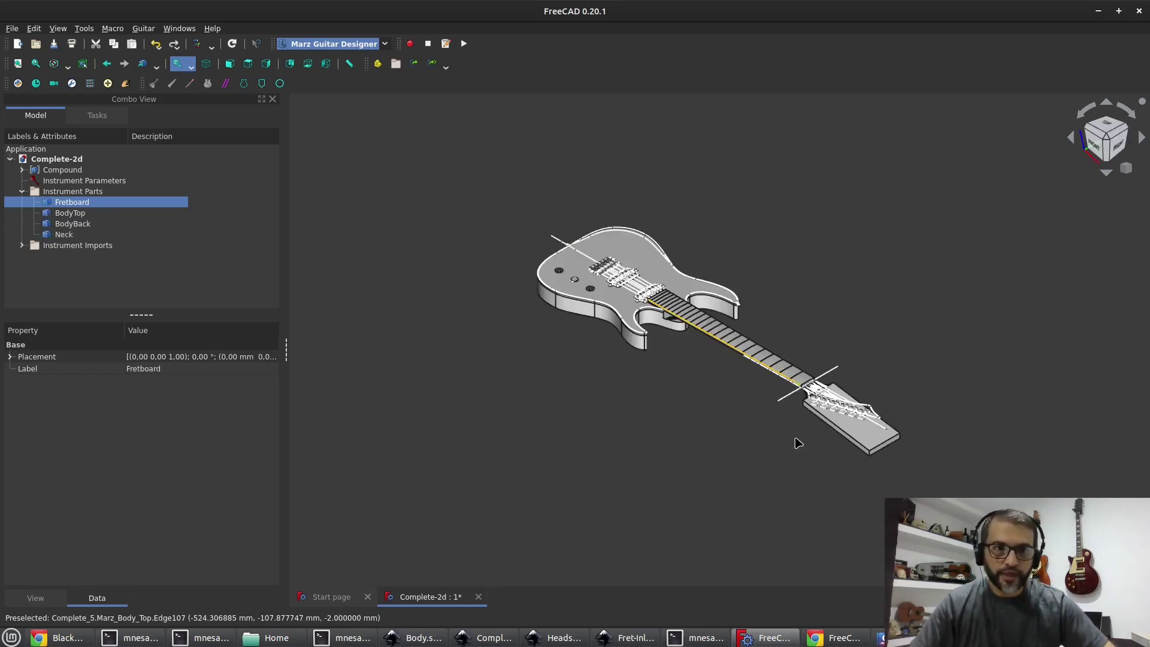
scroll(790, 414, up, 4)
middle_drag(855, 446, 811, 275)
scroll(844, 332, down, 2)
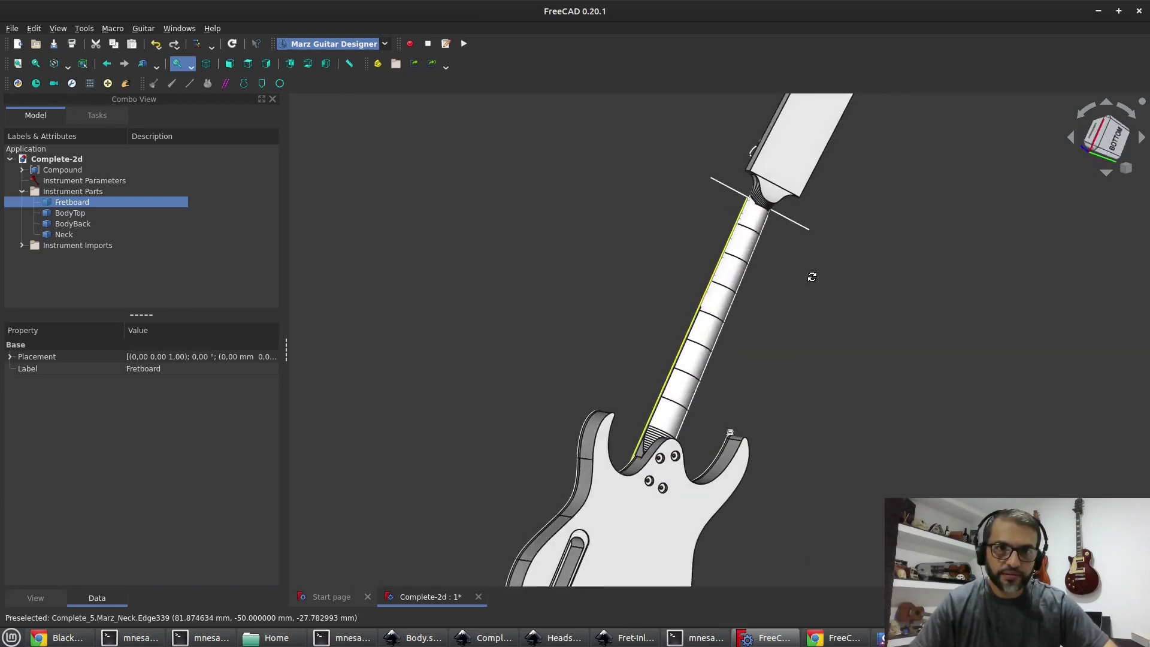
Examine the neck from the front and back, closing in on the heel transition at the body joint
middle_drag(649, 306, 688, 362)
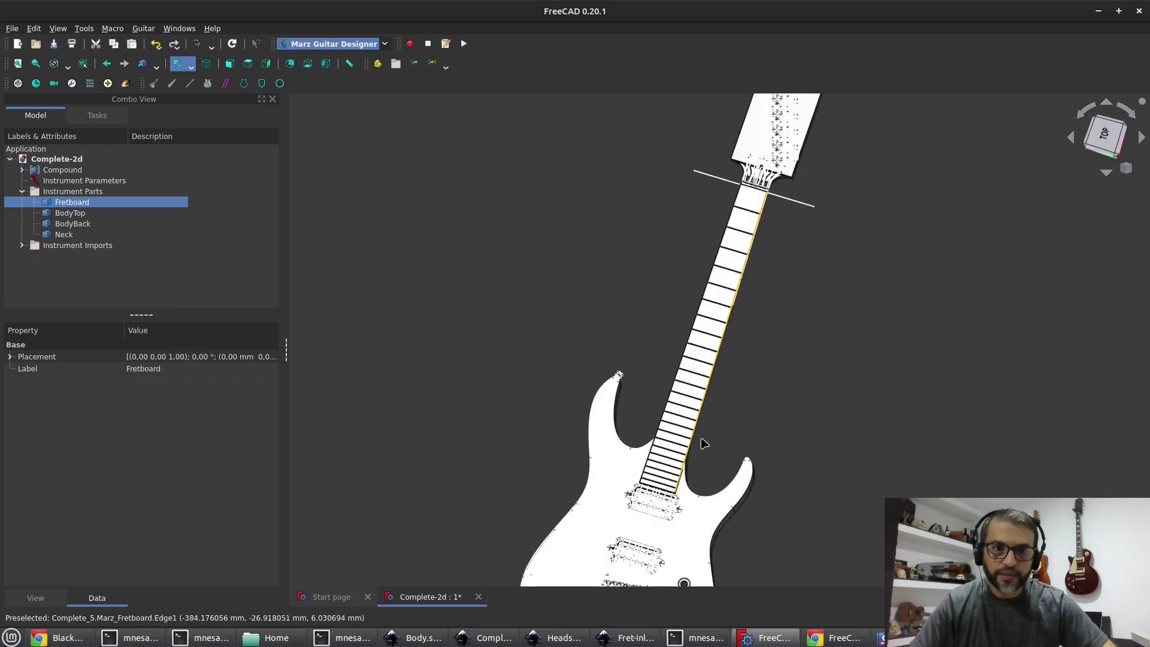
scroll(699, 436, up, 3)
scroll(703, 443, up, 1)
middle_drag(741, 462, 626, 287)
scroll(639, 341, down, 3)
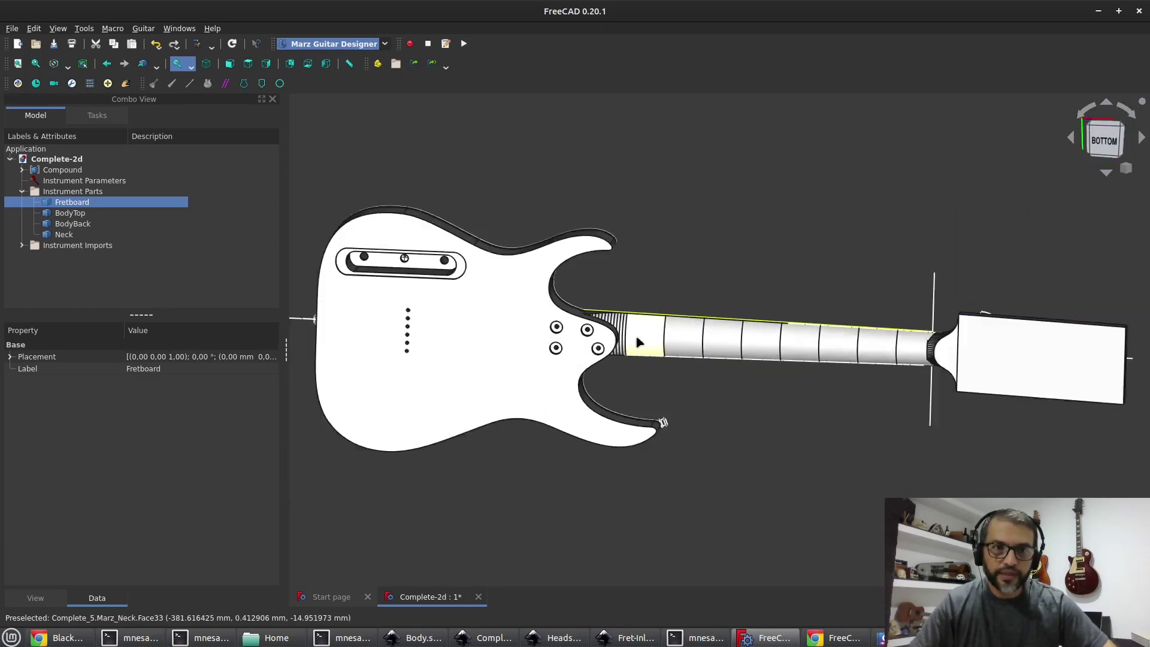
middle_drag(733, 267, 678, 282)
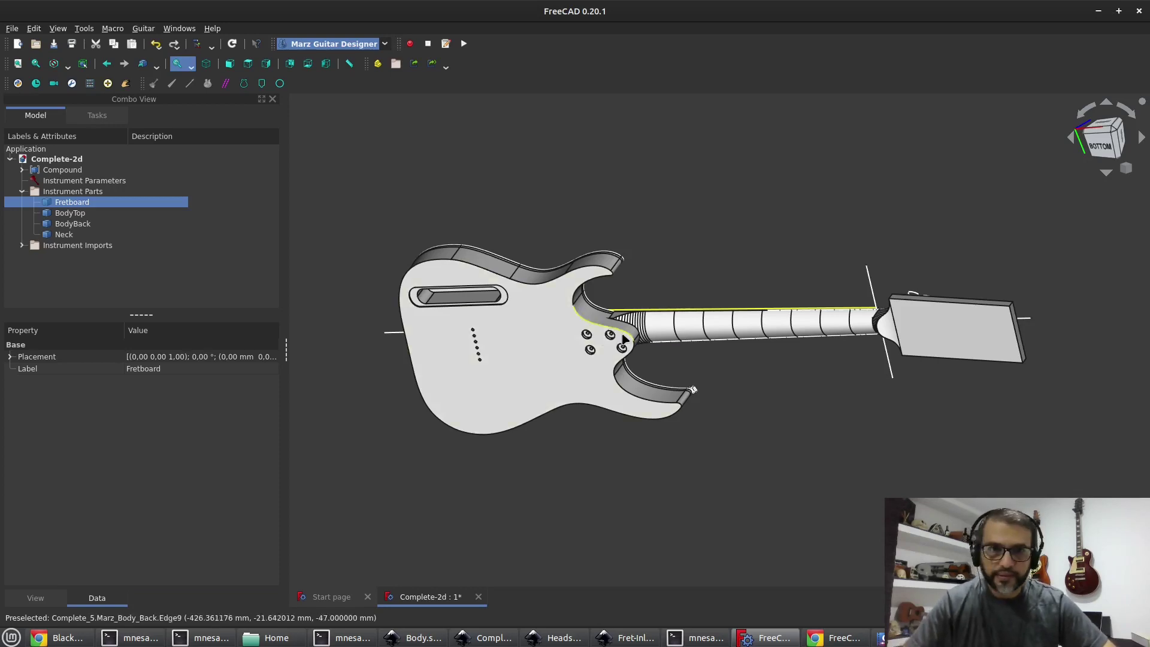
scroll(623, 340, up, 6)
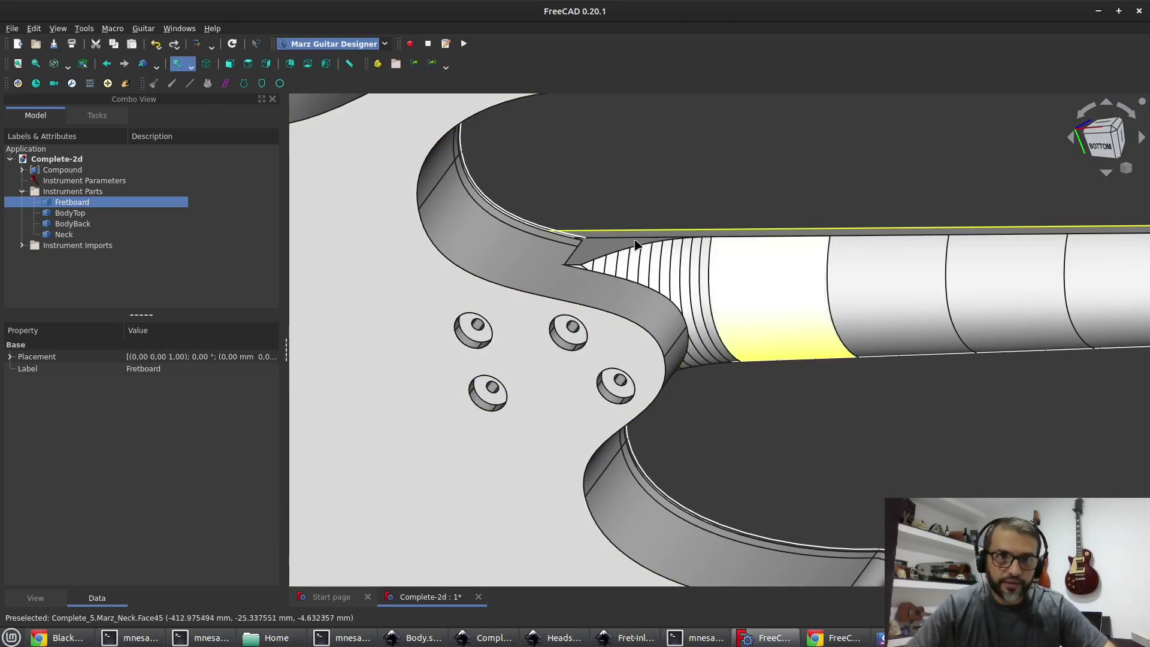
Enlarge the Instrument Parameters property list and set the neck's Transition Length to 37 mm
click(721, 280)
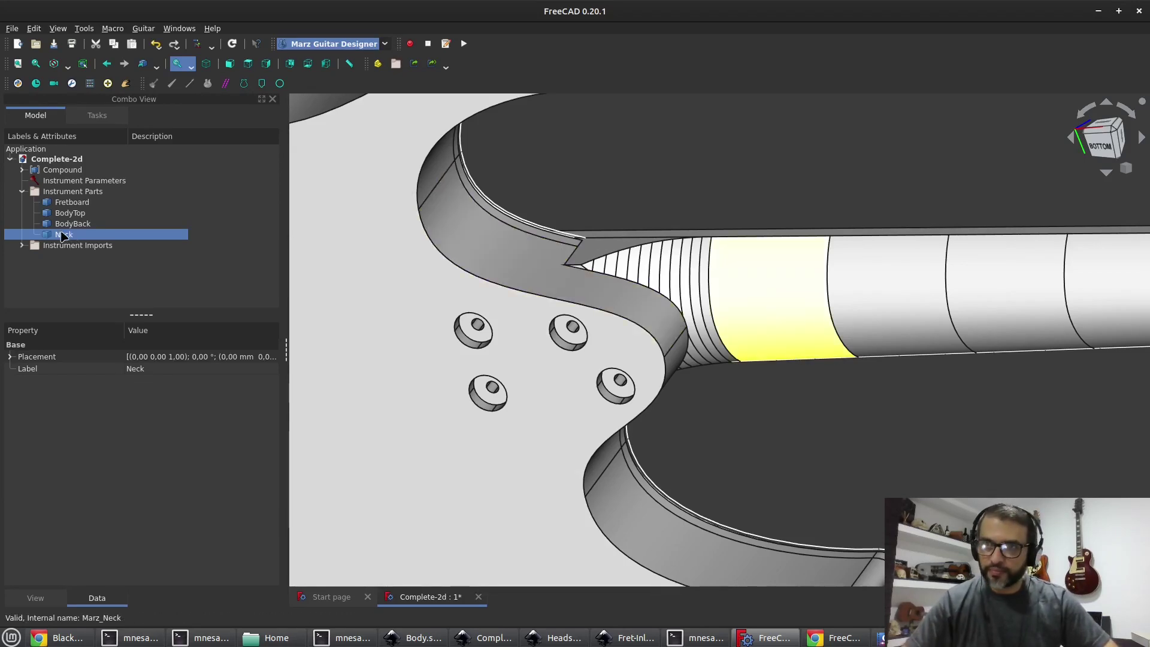
click(103, 181)
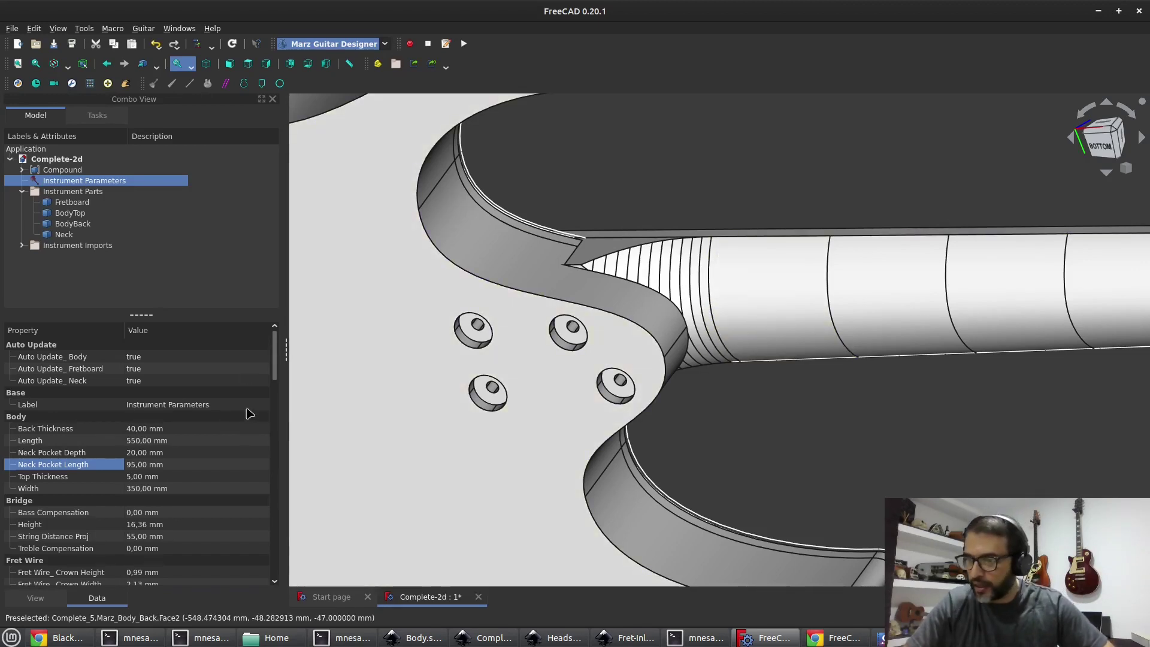
drag(287, 354, 326, 354)
drag(243, 314, 243, 247)
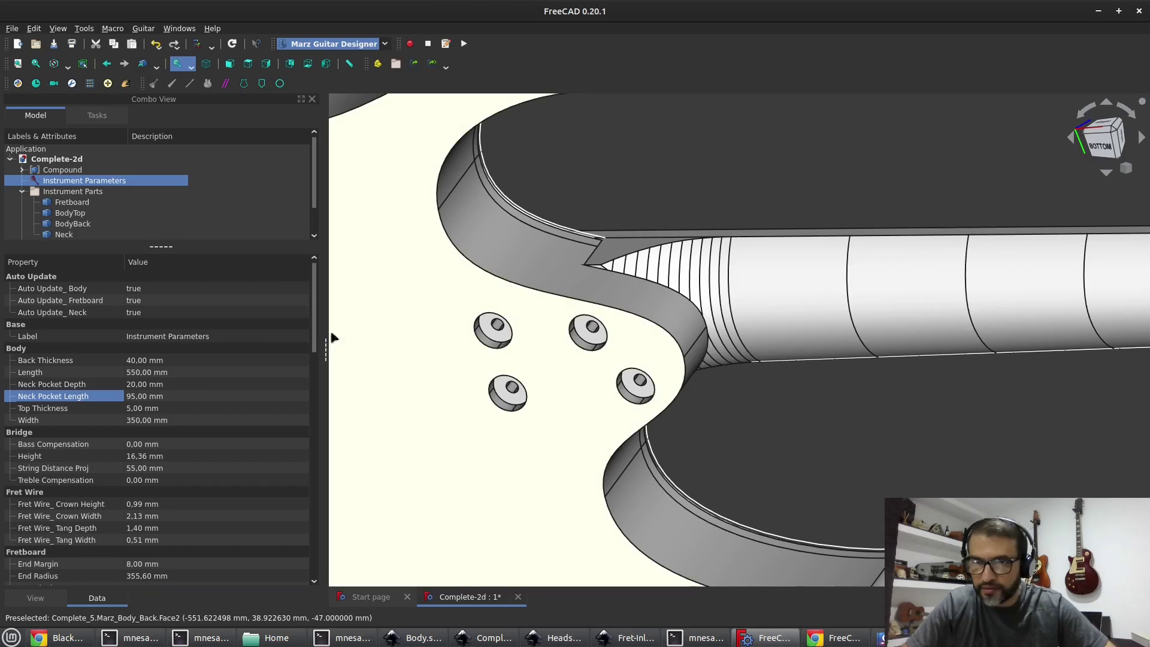
drag(314, 330, 336, 498)
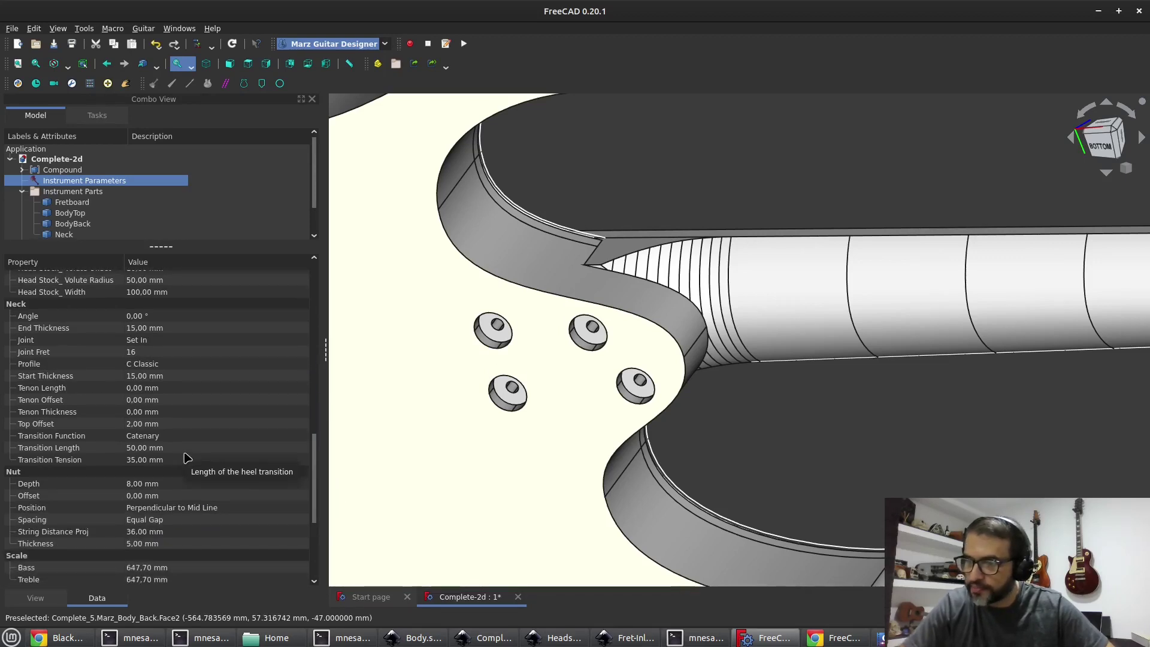
click(151, 390)
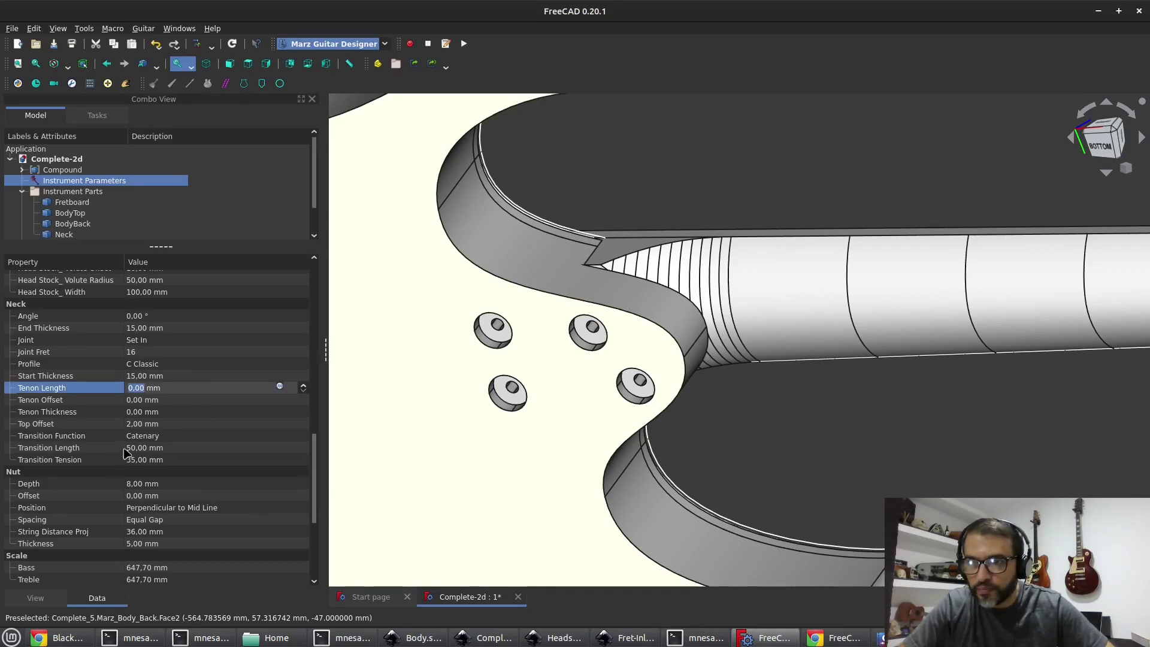
click(152, 449)
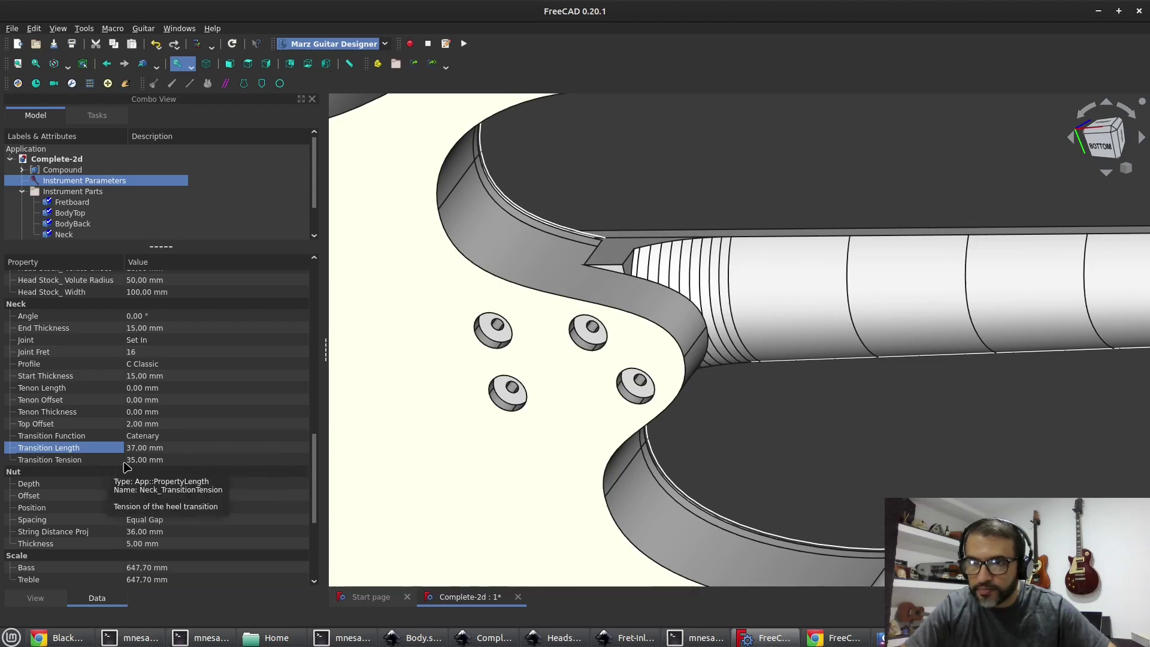
Set the neck's Transition Tension to 25 mm and its Joint Fret to 15
click(144, 459)
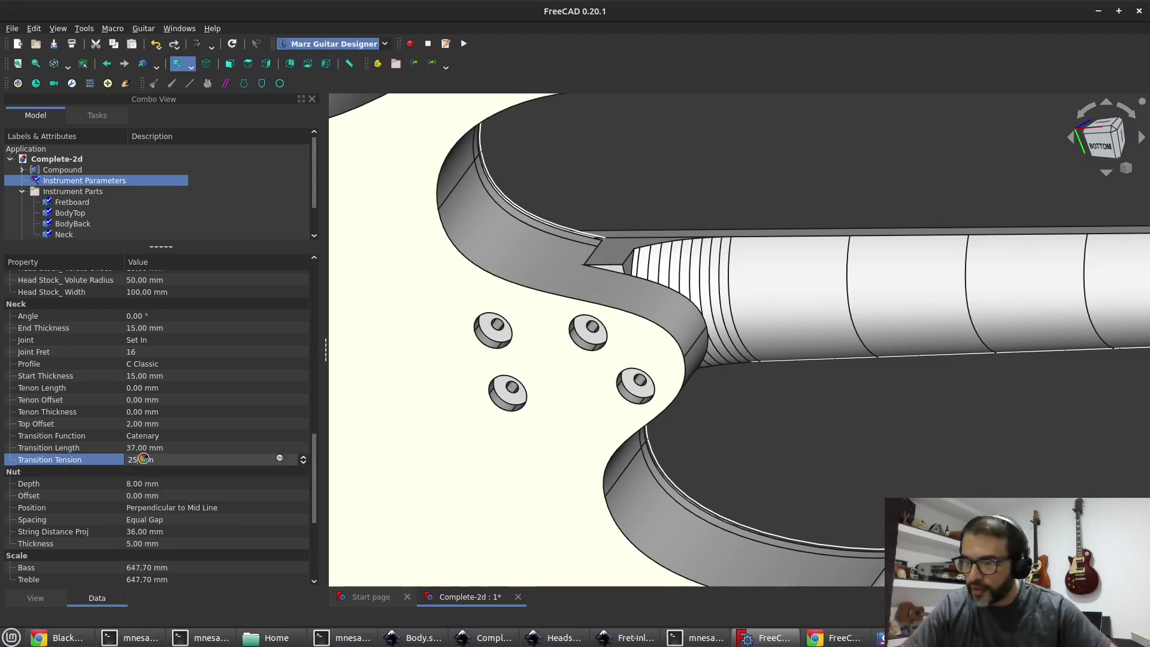
key(Return)
click(172, 351)
text(15)
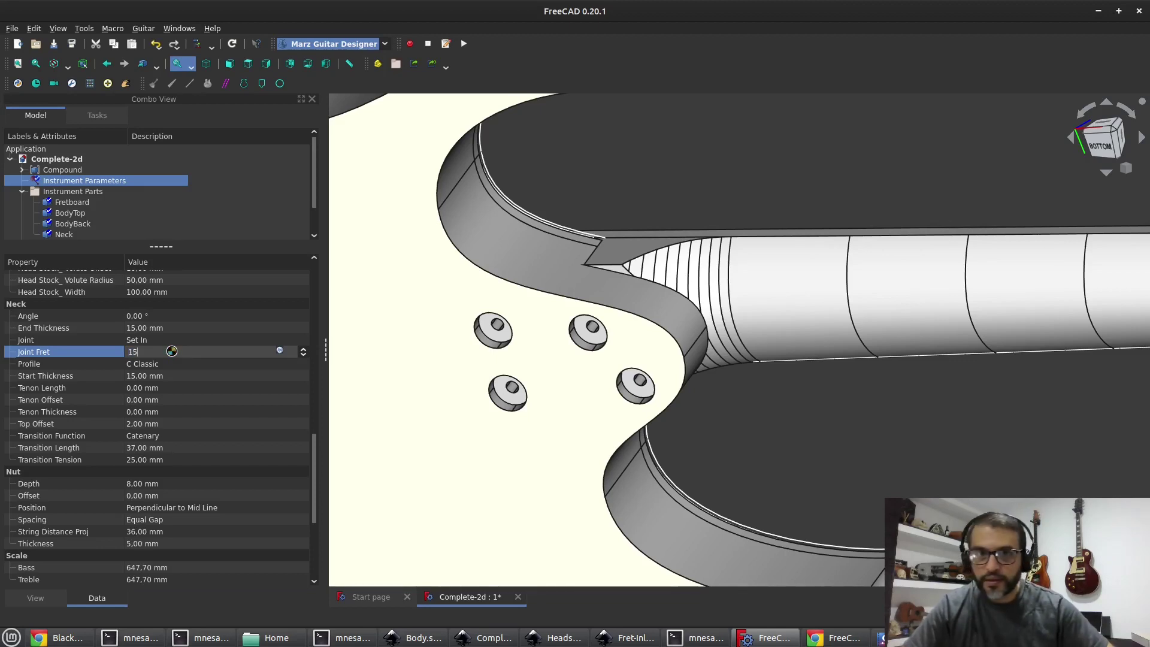
key(Return)
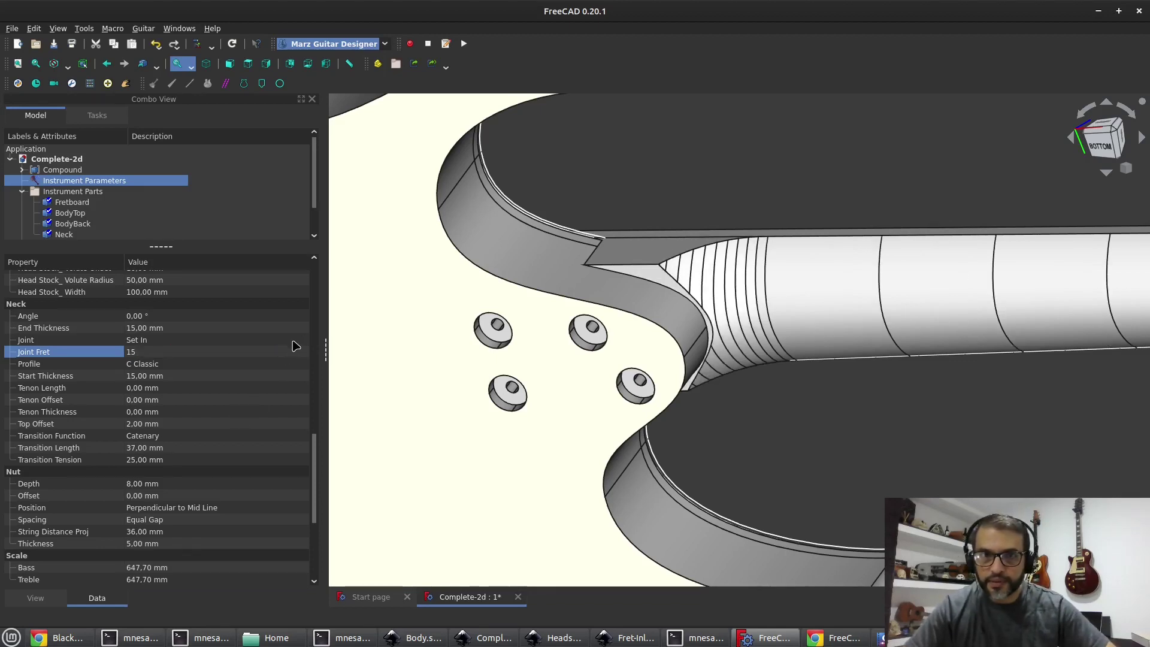
Examine the reshaped heel transition at the body joint, then the rectangular headstock blank against the 2D plan
middle_drag(817, 419, 761, 357)
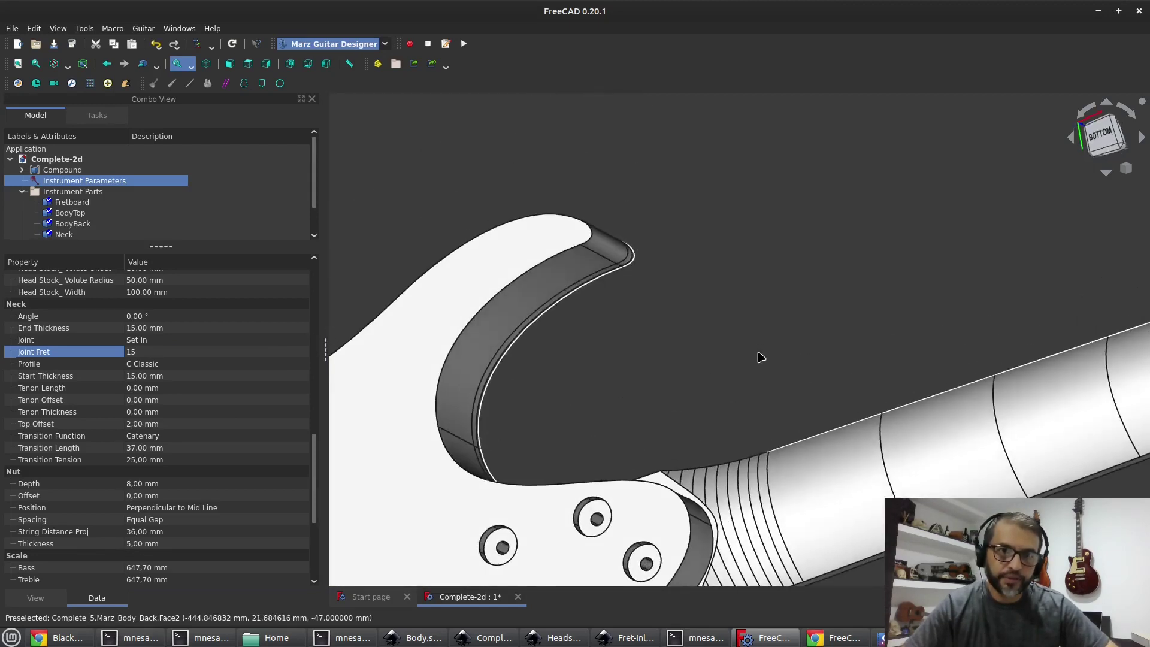
scroll(761, 354, down, 3)
middle_drag(801, 433, 747, 401)
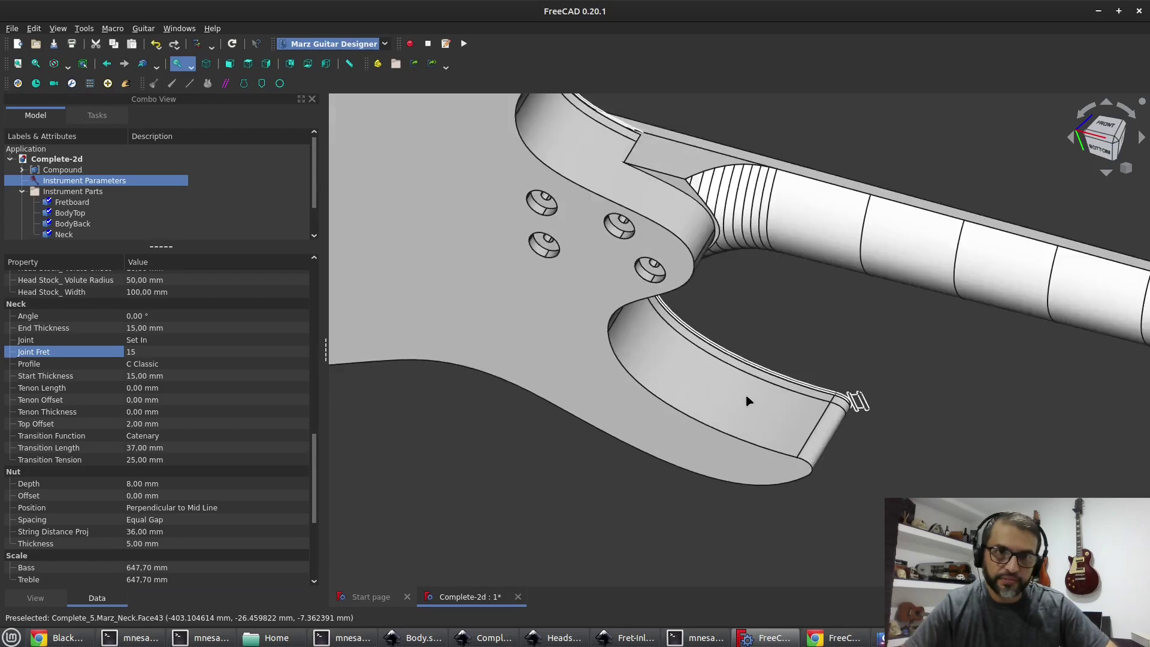
middle_drag(695, 123, 721, 371)
middle_drag(850, 290, 849, 349)
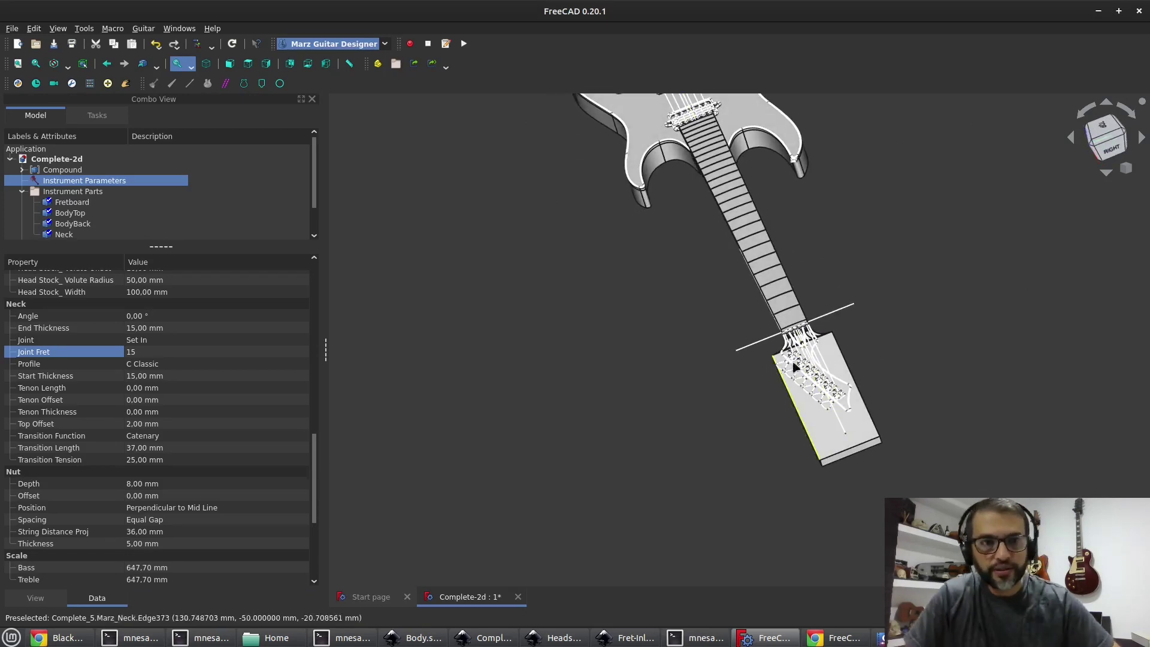
scroll(794, 367, up, 3)
scroll(603, 547, up, 4)
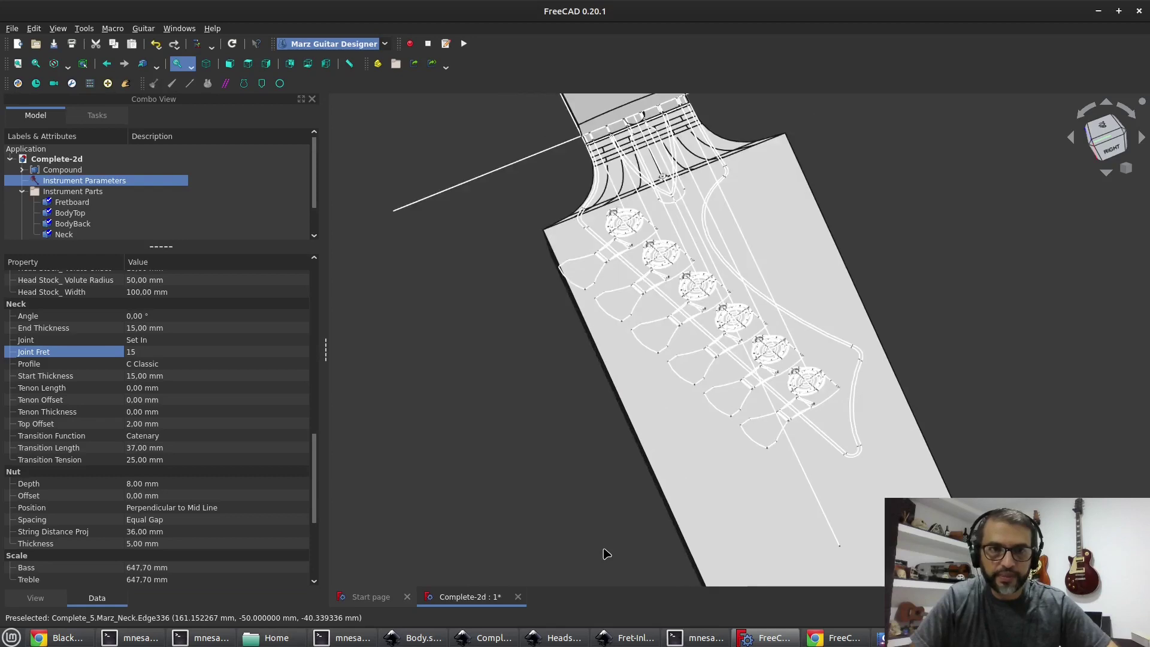
mouse_move(602, 541)
middle_down()
mouse_move(619, 536)
mouse_move(611, 524)
middle_up()
scroll(531, 490, down, 3)
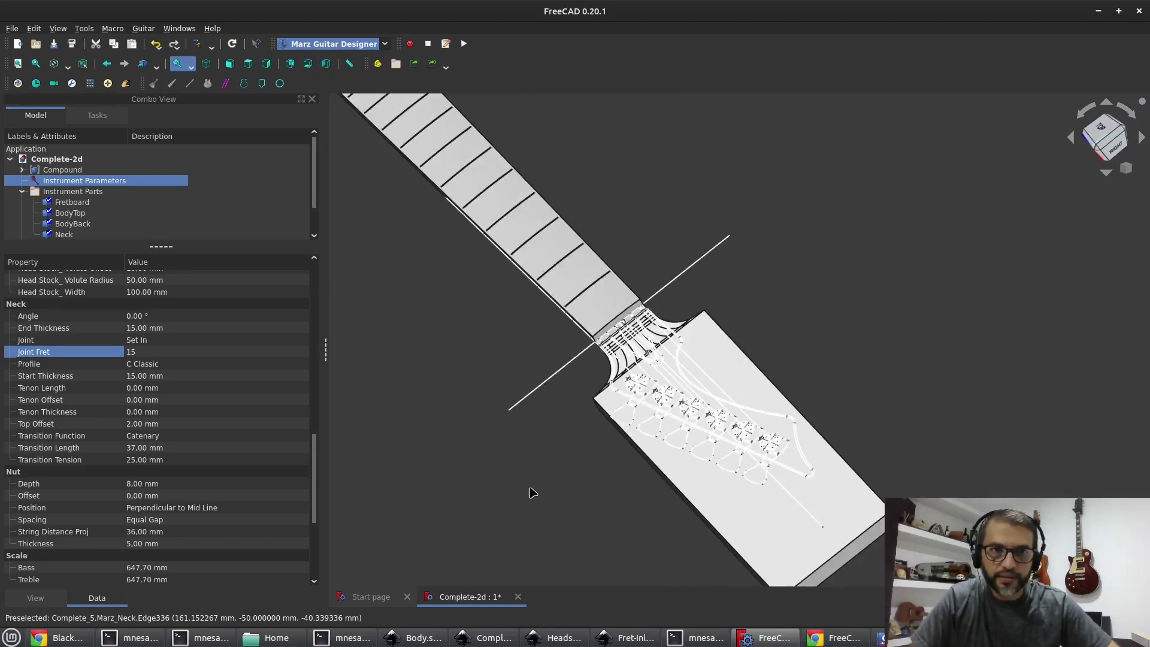
Review the custom headstock drawing Headstock.svg in Inkscape and the Blackmachine B6 plan PDF, then return to FreeCAD
click(561, 639)
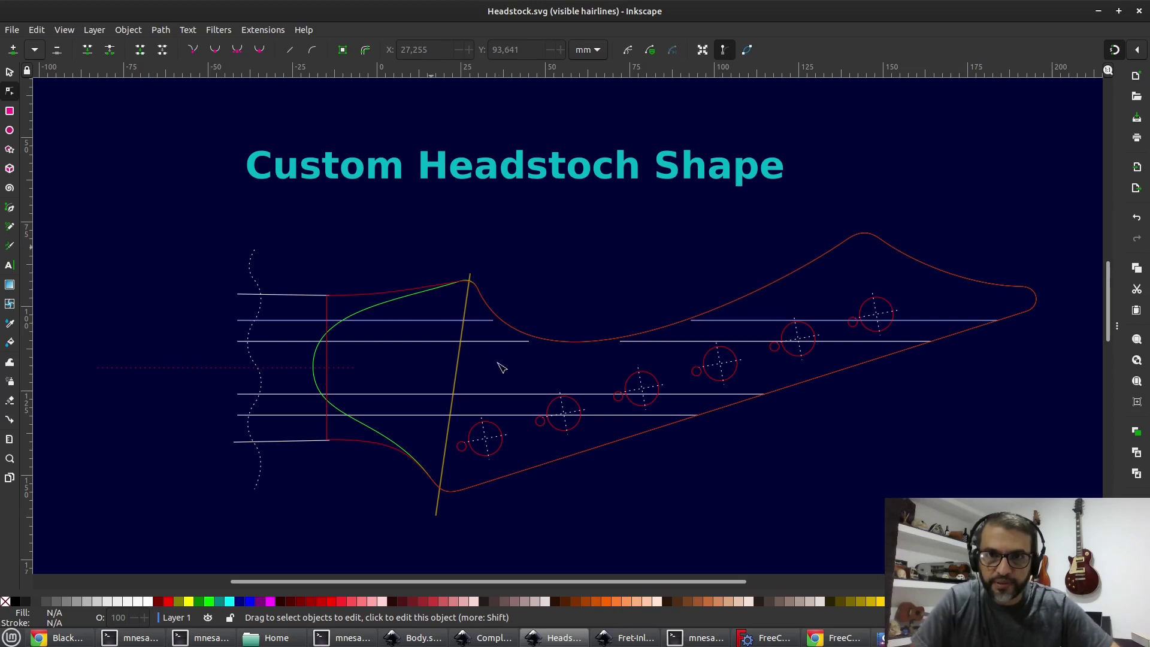
key(alt+Tab)
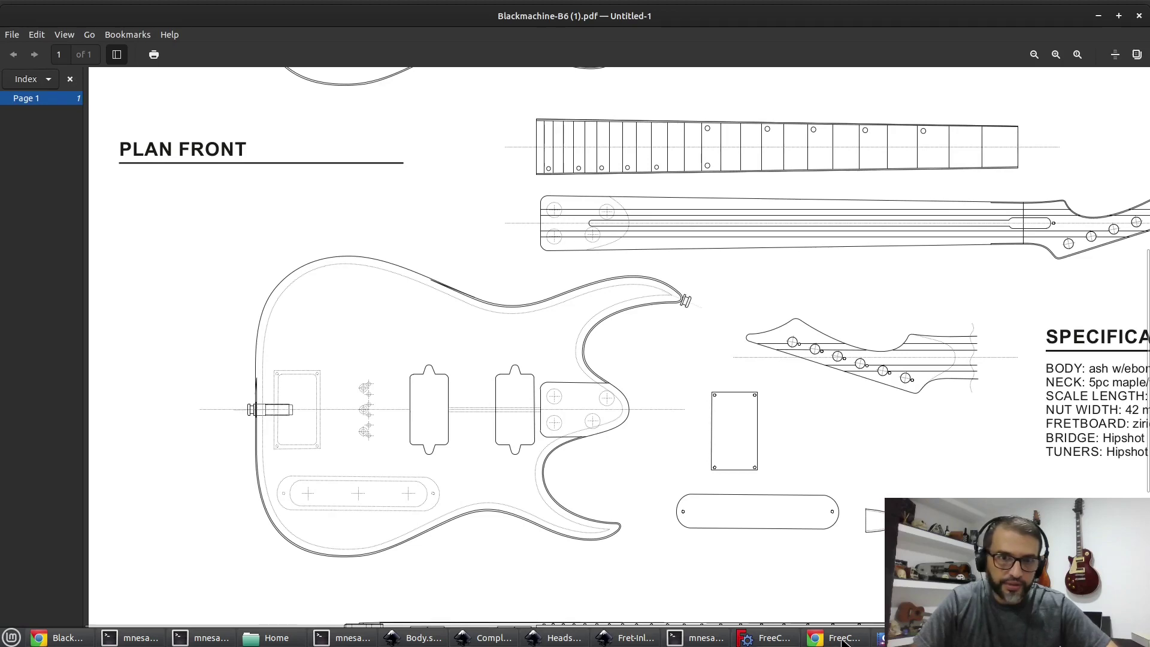
click(767, 638)
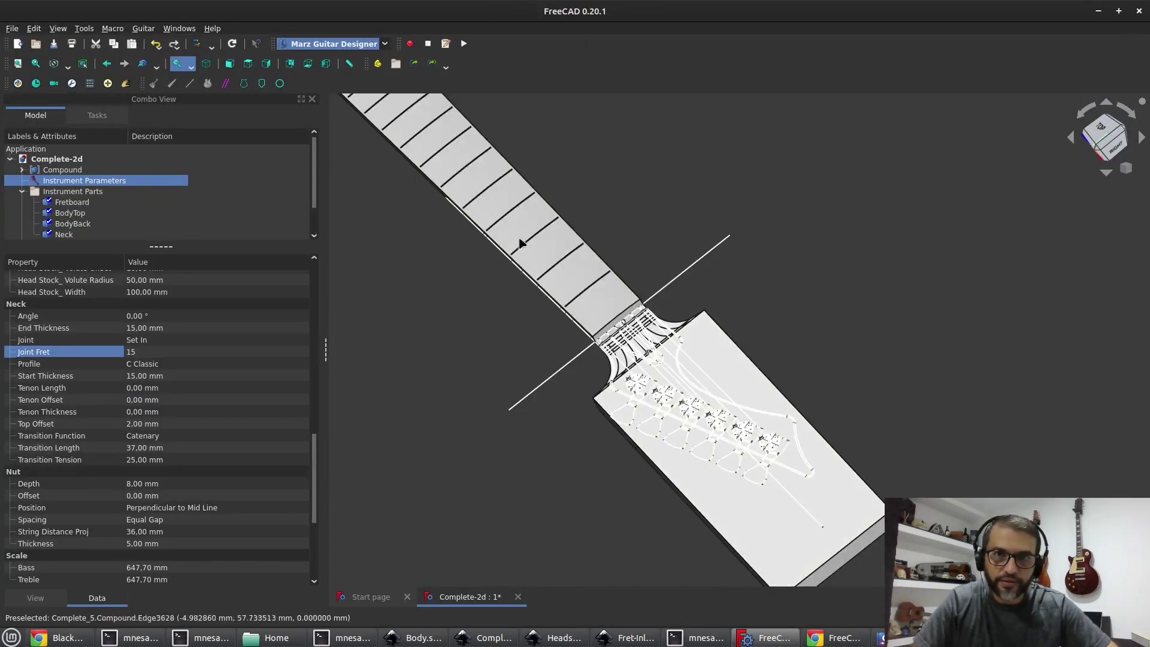
Save the document and import Headstock.svg from the 2D-Files folder as the custom headstock shape
click(54, 43)
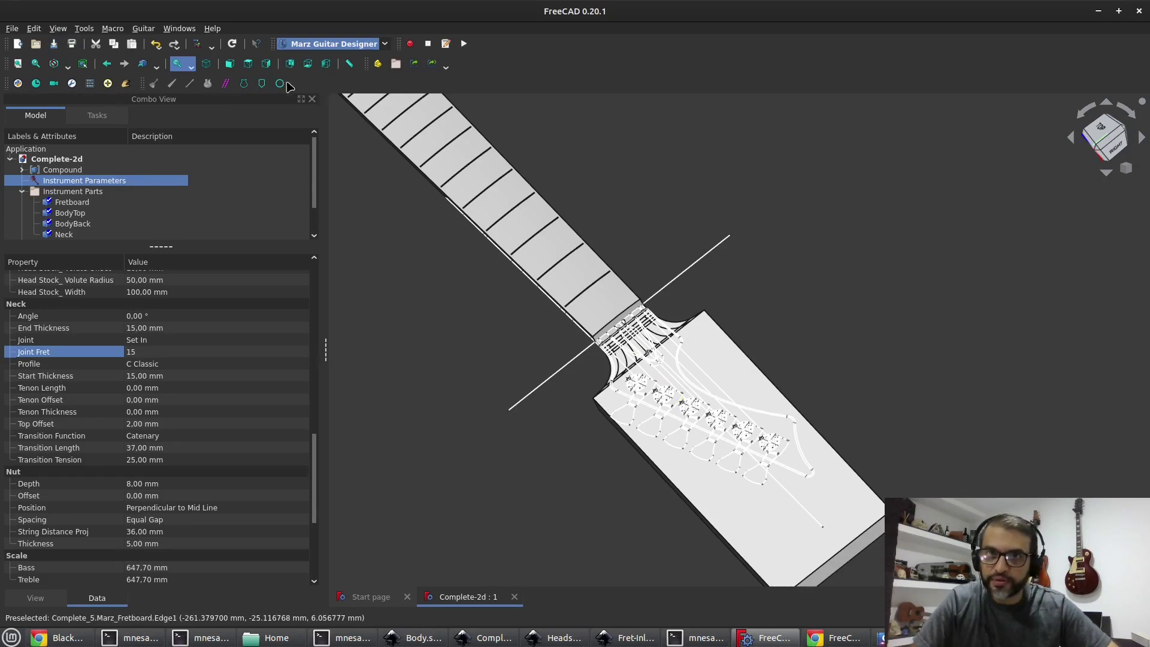
click(267, 86)
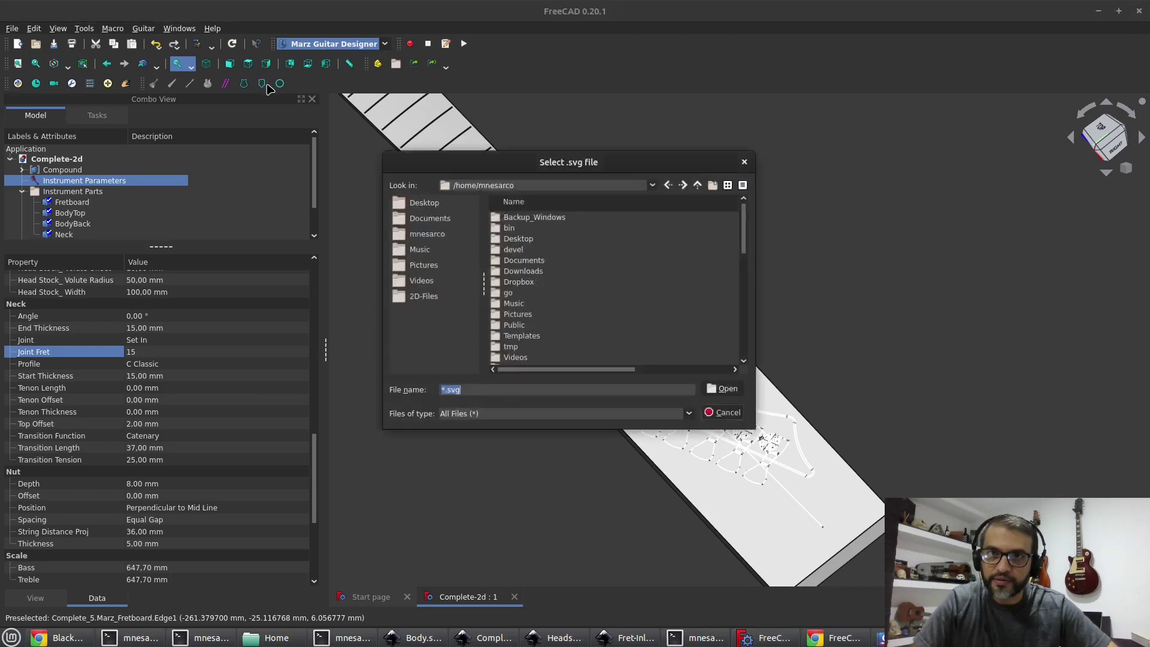
click(435, 300)
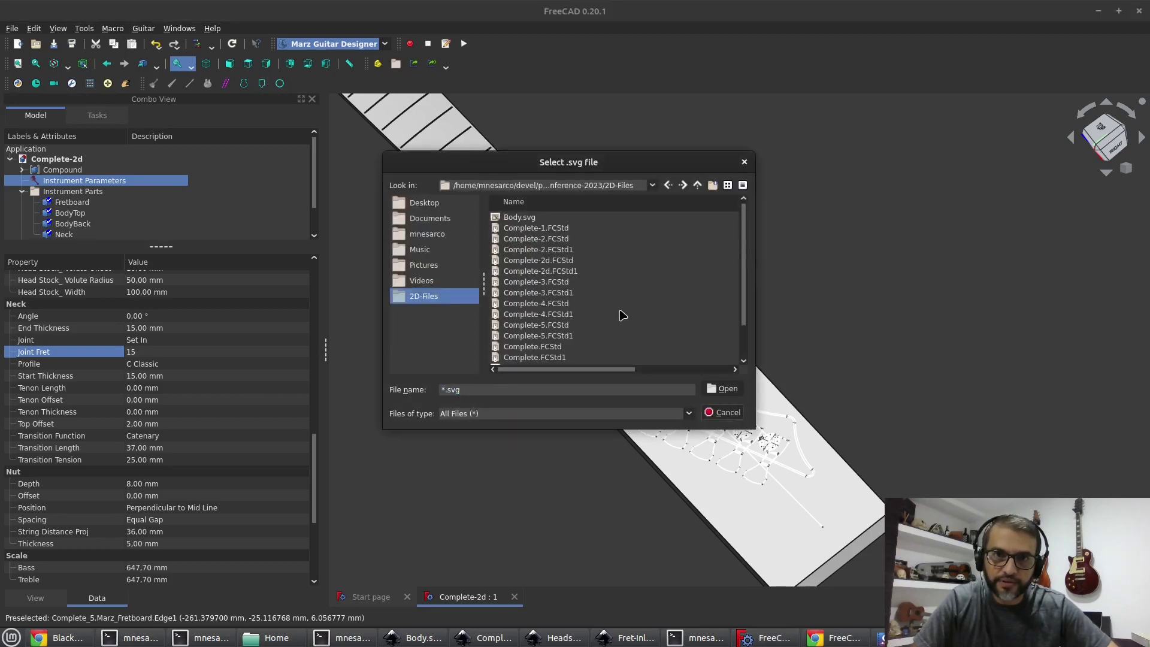
scroll(621, 313, down, 1)
click(547, 357)
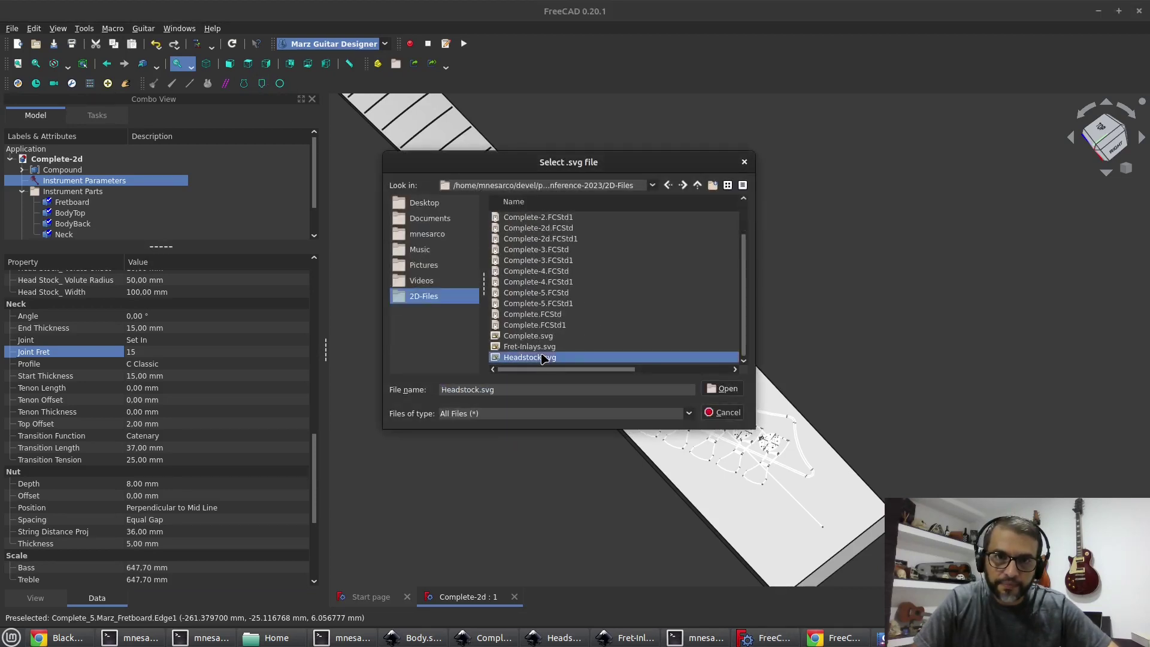
click(722, 389)
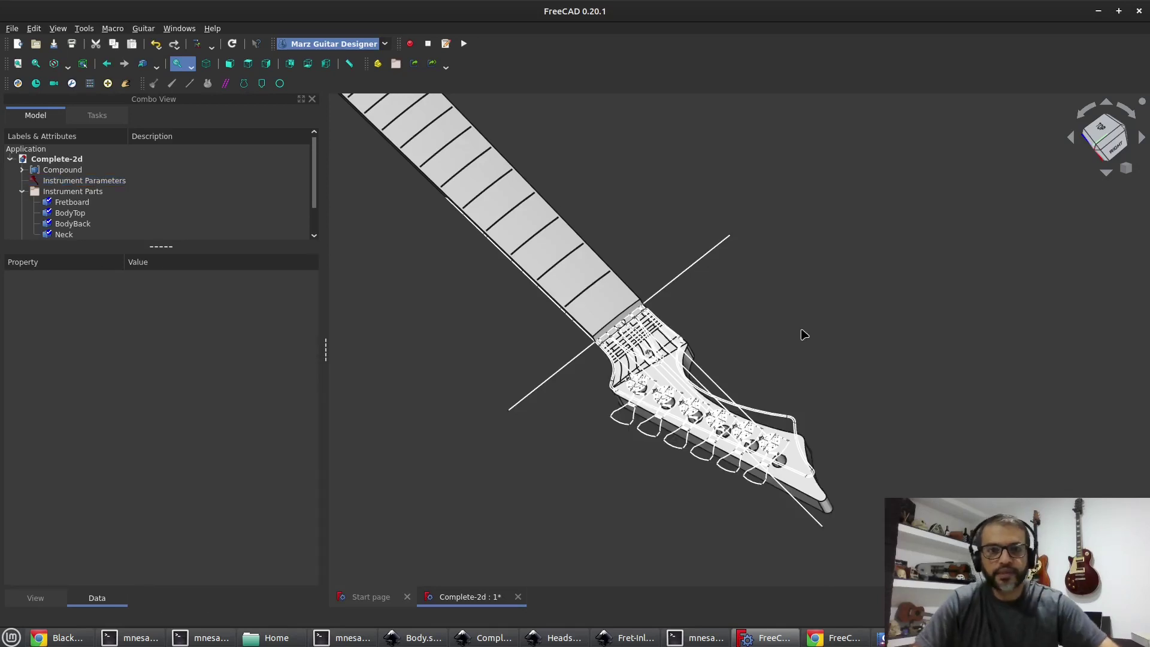
Hide the 2D plan compound and inspect the custom headstock from the side, front and back
click(85, 172)
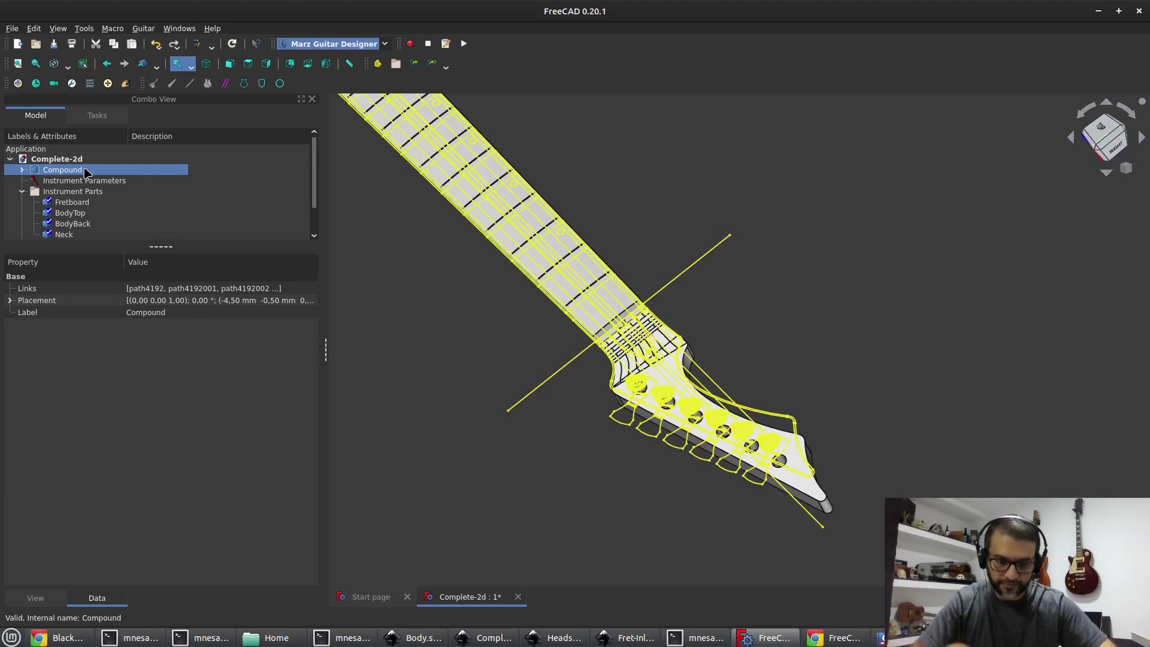
key(space)
scroll(509, 317, down, 2)
middle_drag(653, 409, 811, 236)
scroll(722, 301, down, 2)
scroll(821, 186, up, 4)
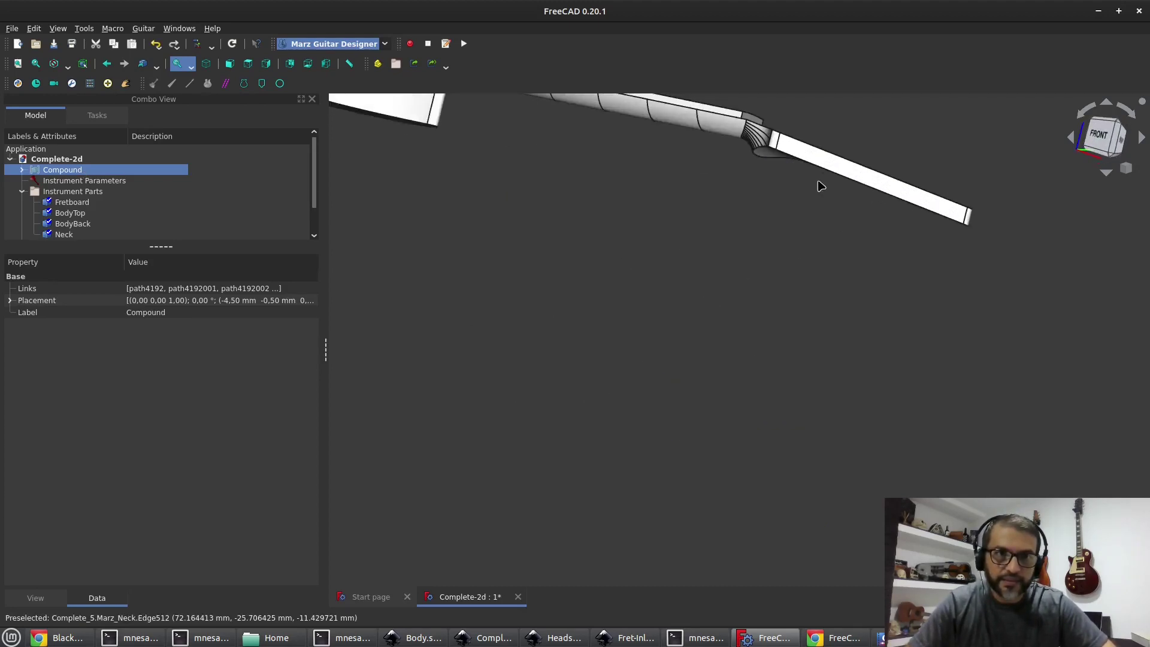
middle_drag(672, 295, 586, 353)
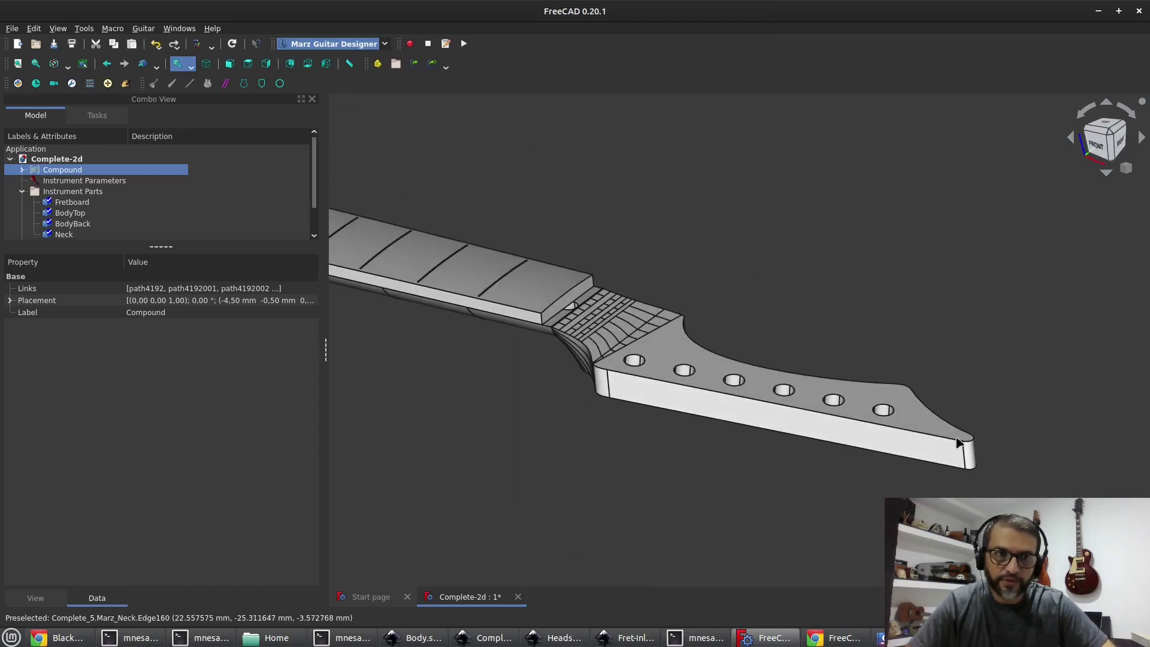
middle_drag(854, 357, 588, 350)
scroll(554, 288, up, 7)
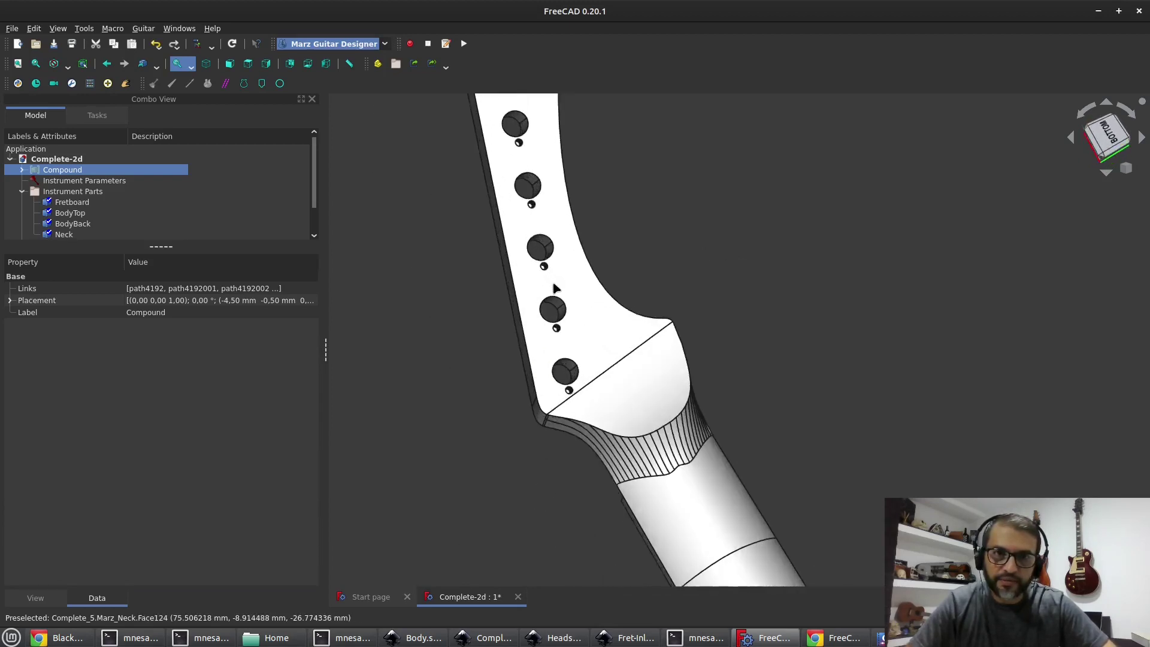
Hide the Fretboard part to expose the truss rod channel in the neck
scroll(556, 288, down, 2)
scroll(483, 315, down, 5)
middle_drag(509, 314, 722, 308)
scroll(719, 301, down, 4)
middle_drag(636, 351, 788, 360)
scroll(790, 316, up, 5)
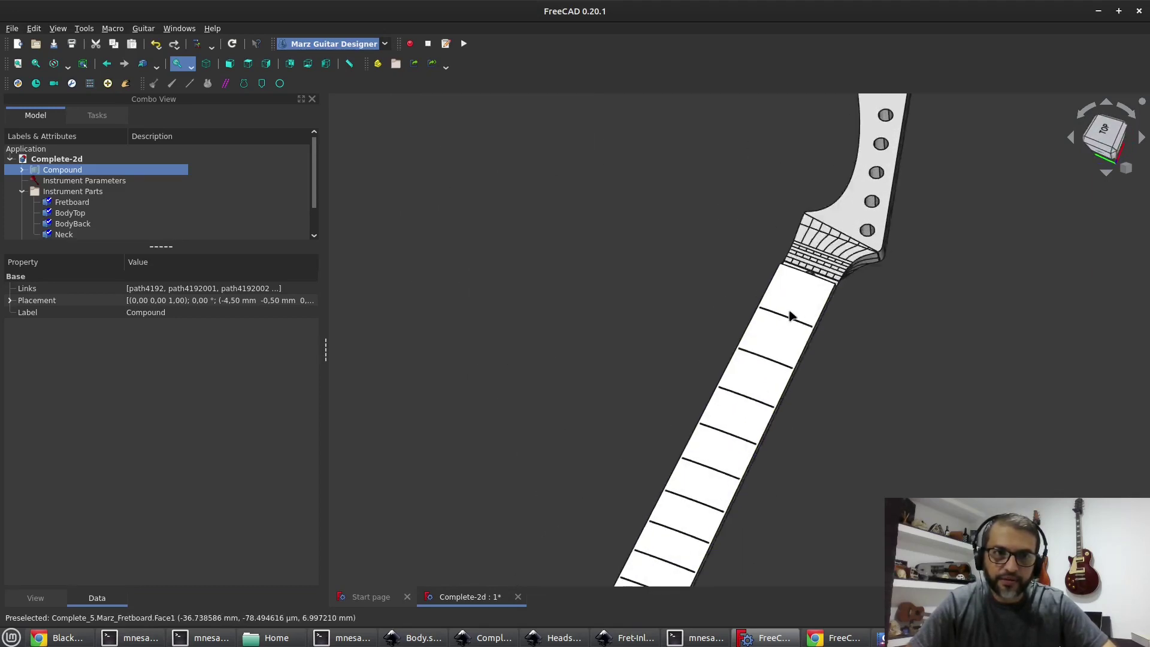
scroll(789, 315, up, 3)
click(793, 311)
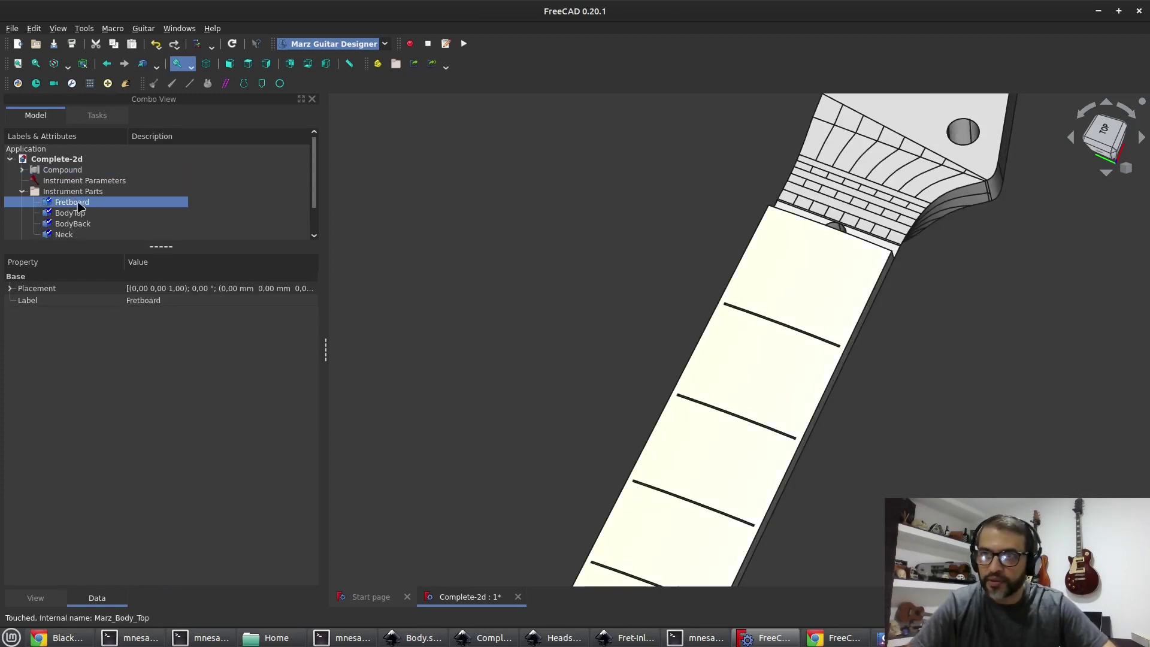
key(space)
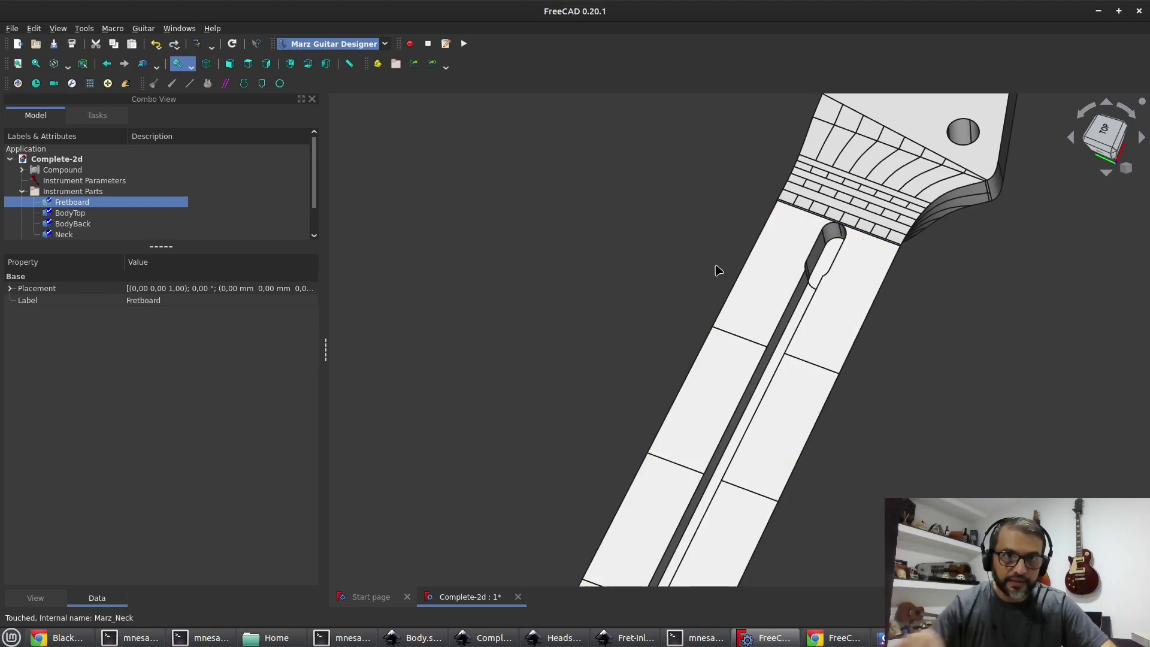
Compare the whole truss rod channel with the neck drawing in the Blackmachine B6 plan PDF, then return to FreeCAD
scroll(718, 271, down, 5)
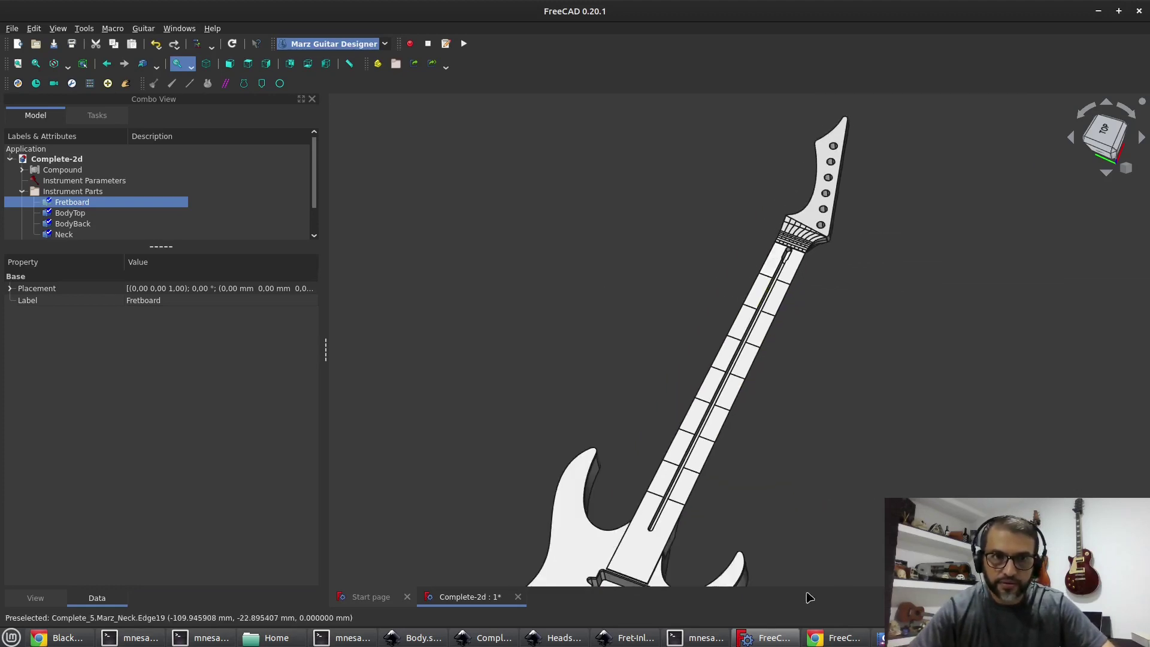
key(alt+Tab)
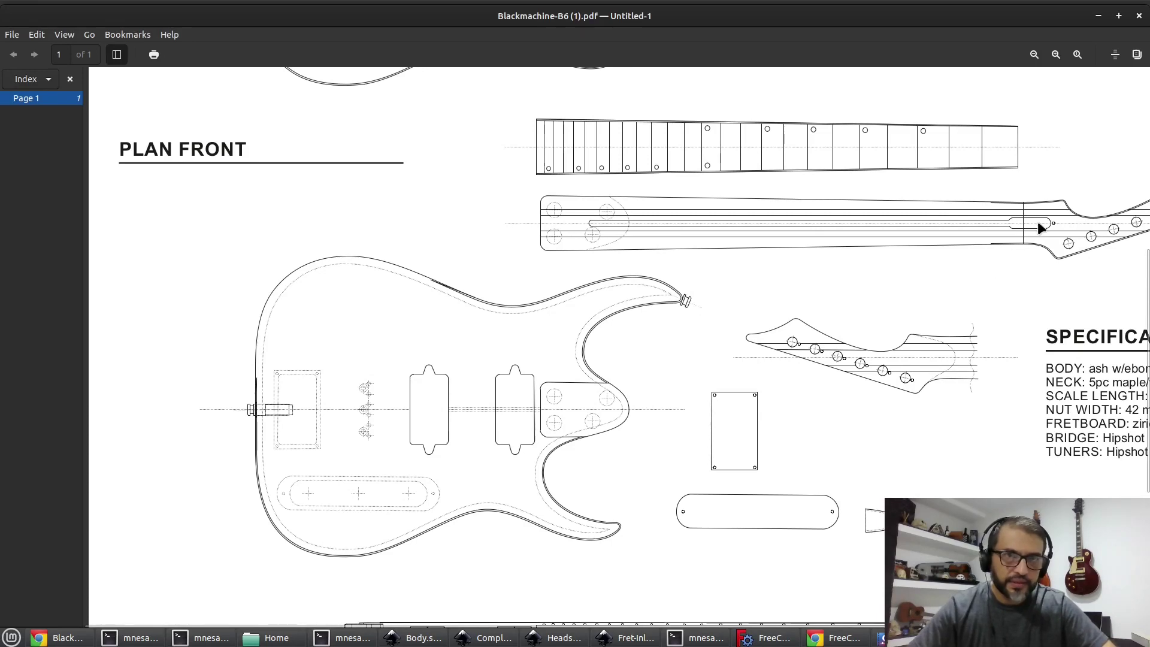
click(738, 639)
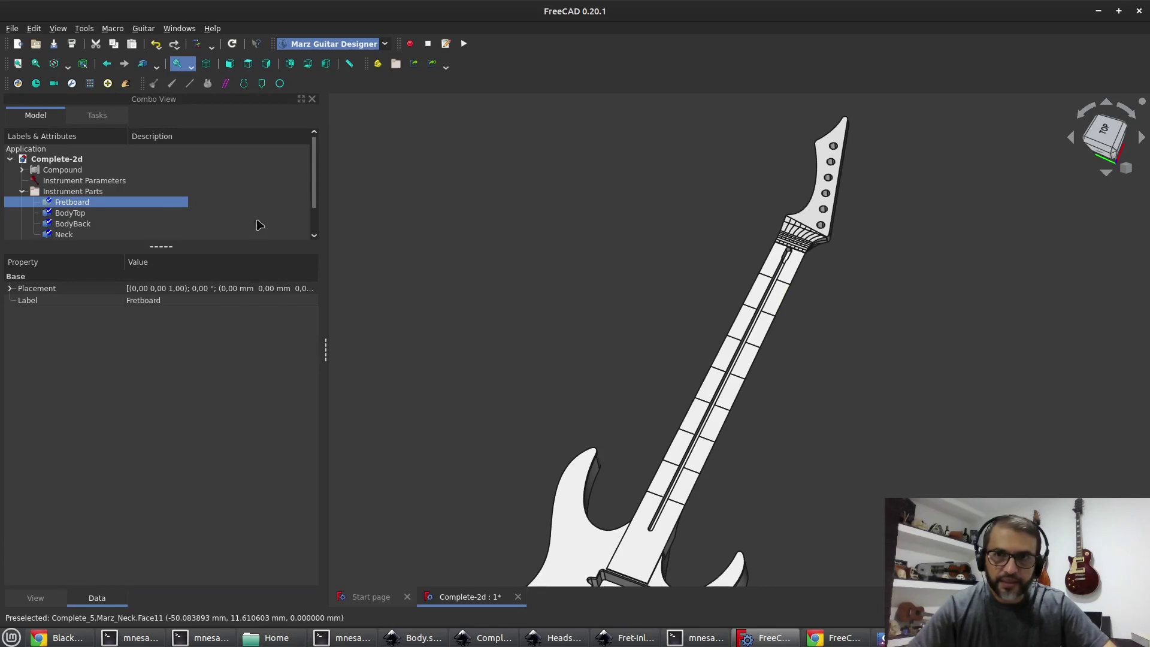
Set the Truss Rod Head Length in the Instrument Parameters to 36 mm
click(108, 183)
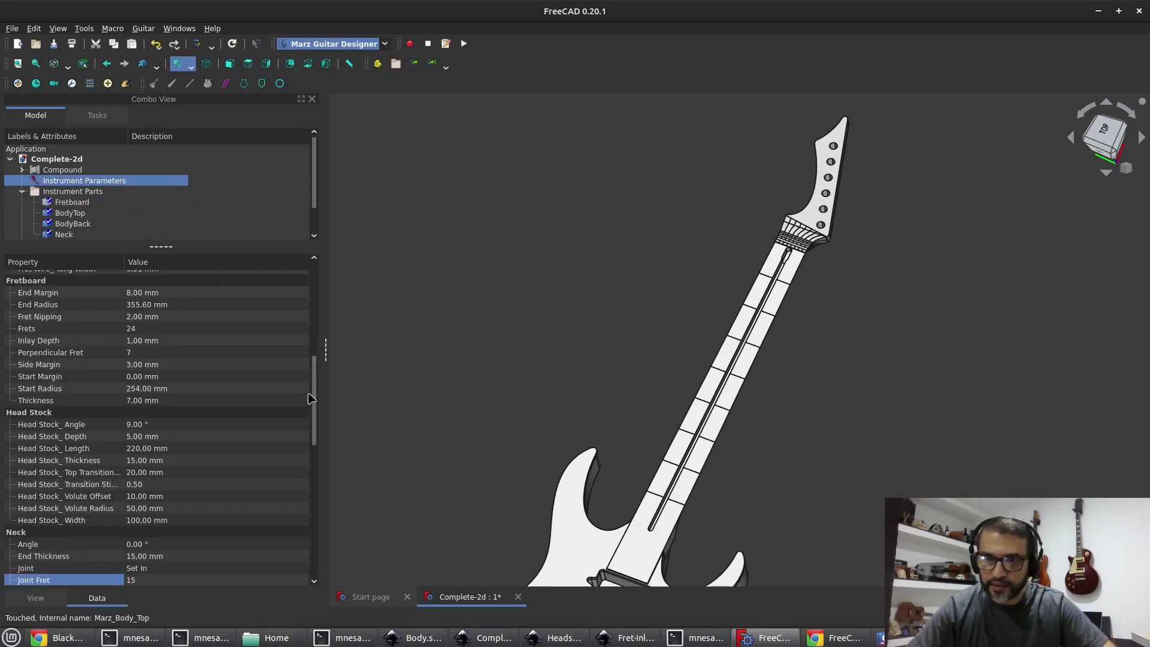
drag(313, 398, 324, 540)
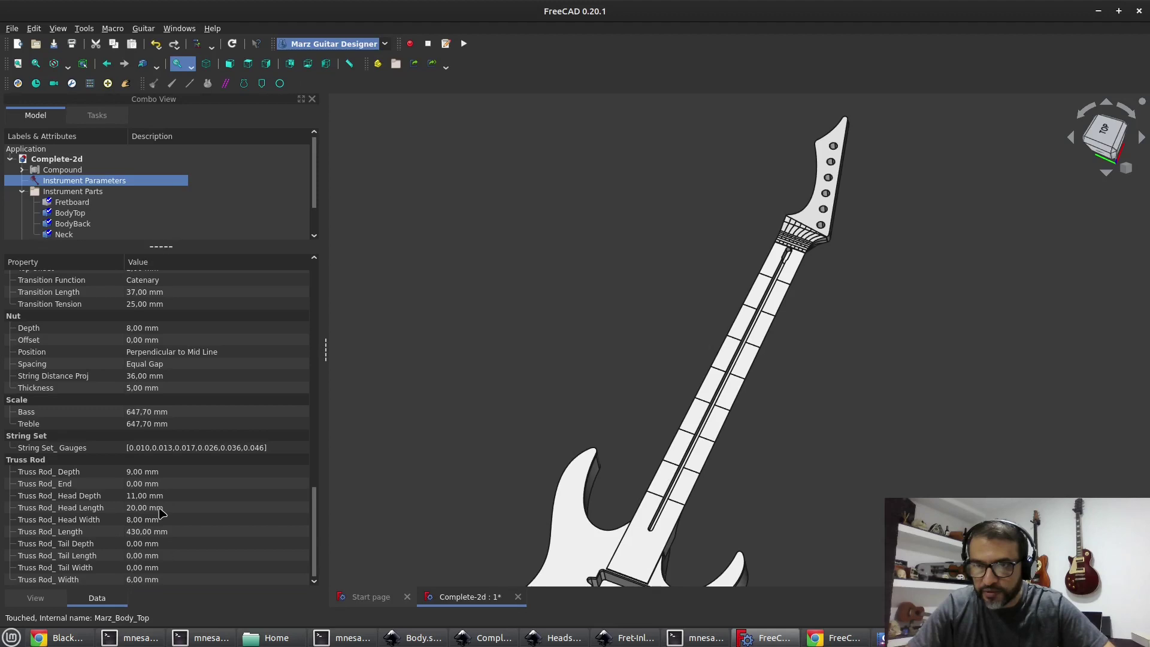
click(159, 508)
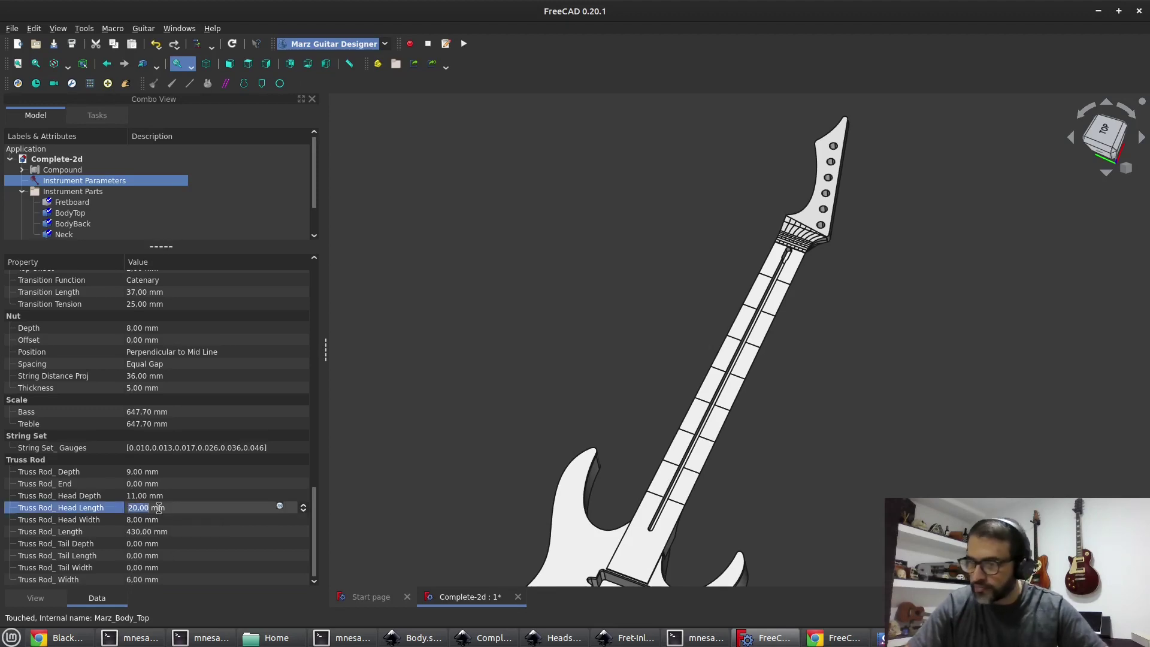
text(36)
key(Return)
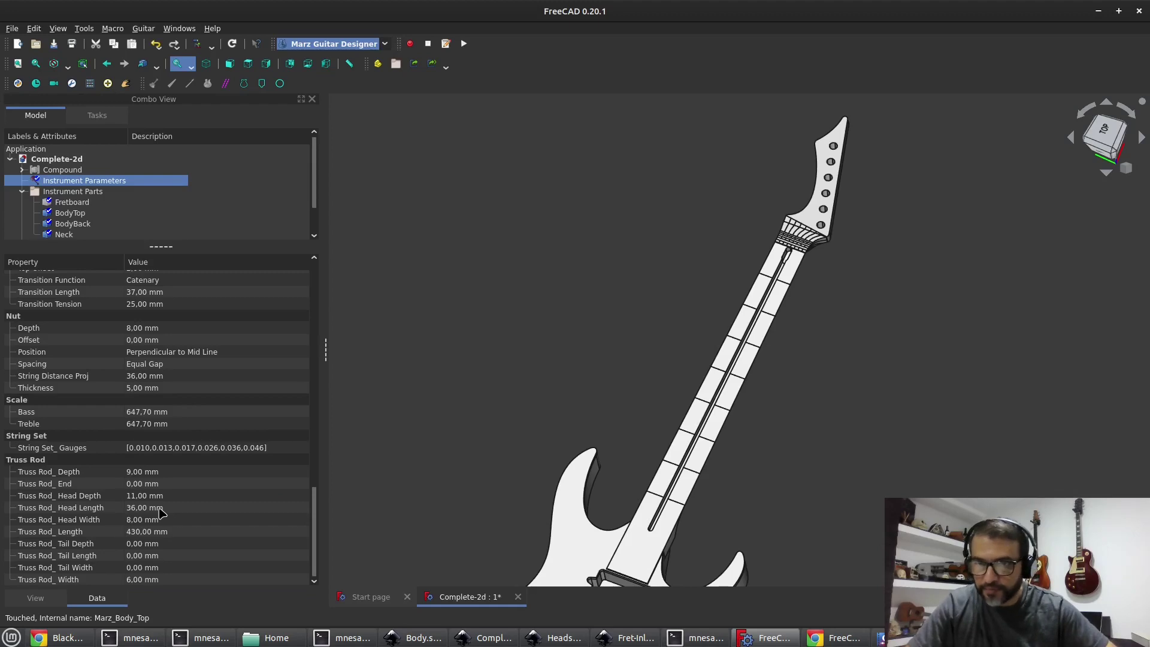
Set the Truss Rod Head Width to 10.5 mm and recompute the document to update the channel
click(169, 519)
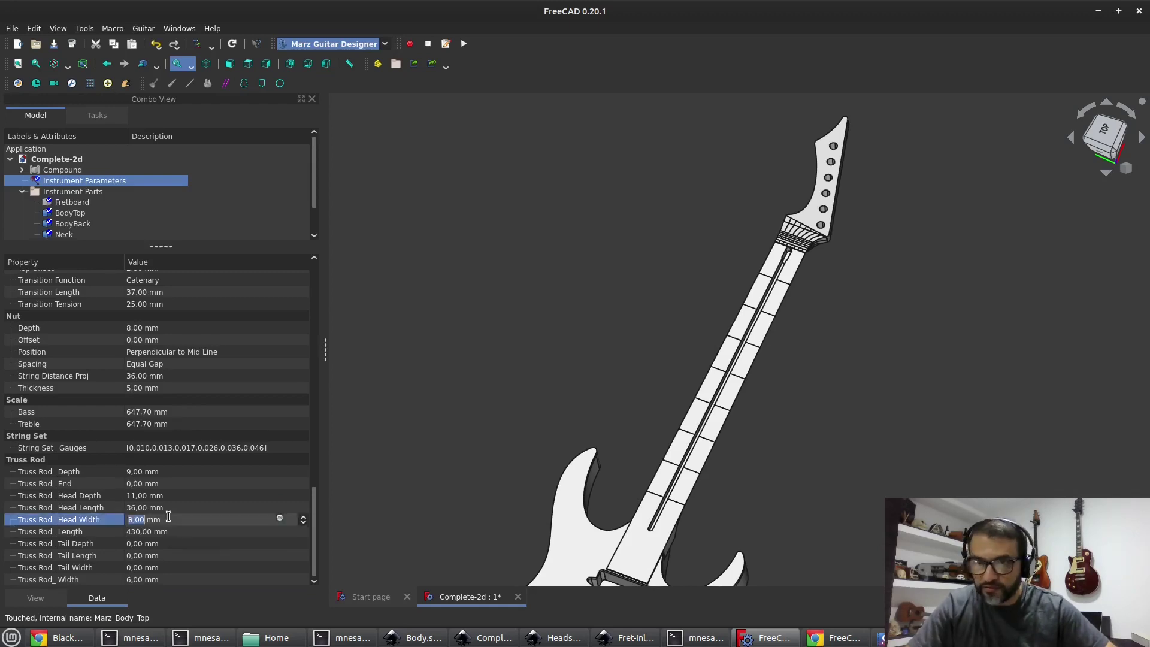
text(10)
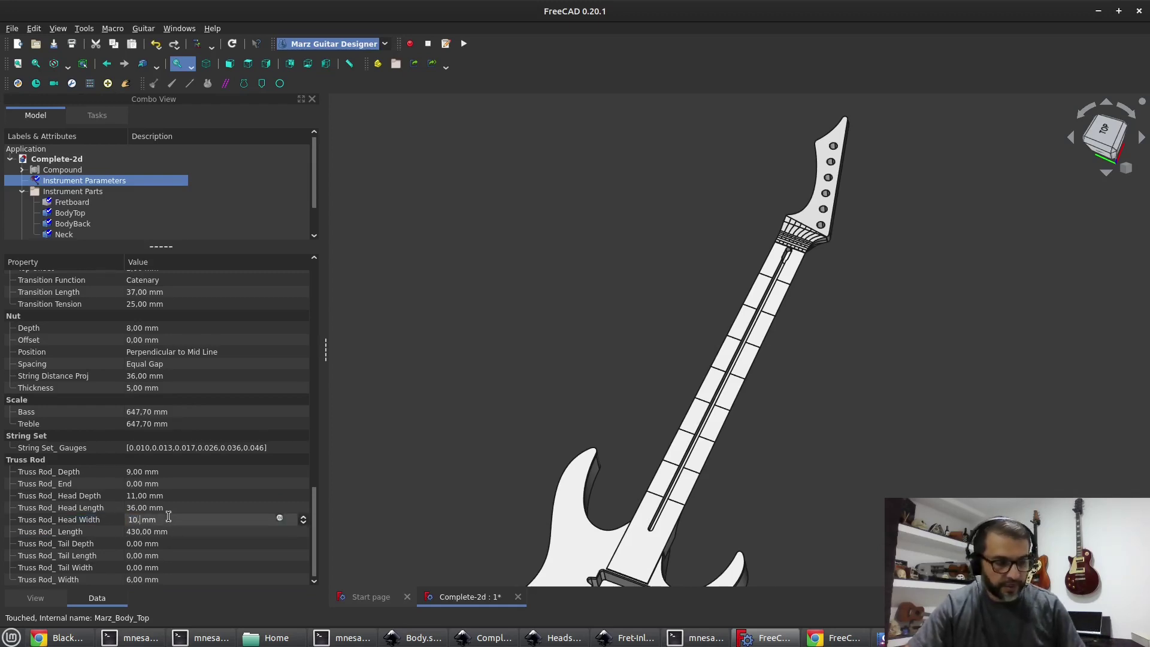
text(,5)
key(Return)
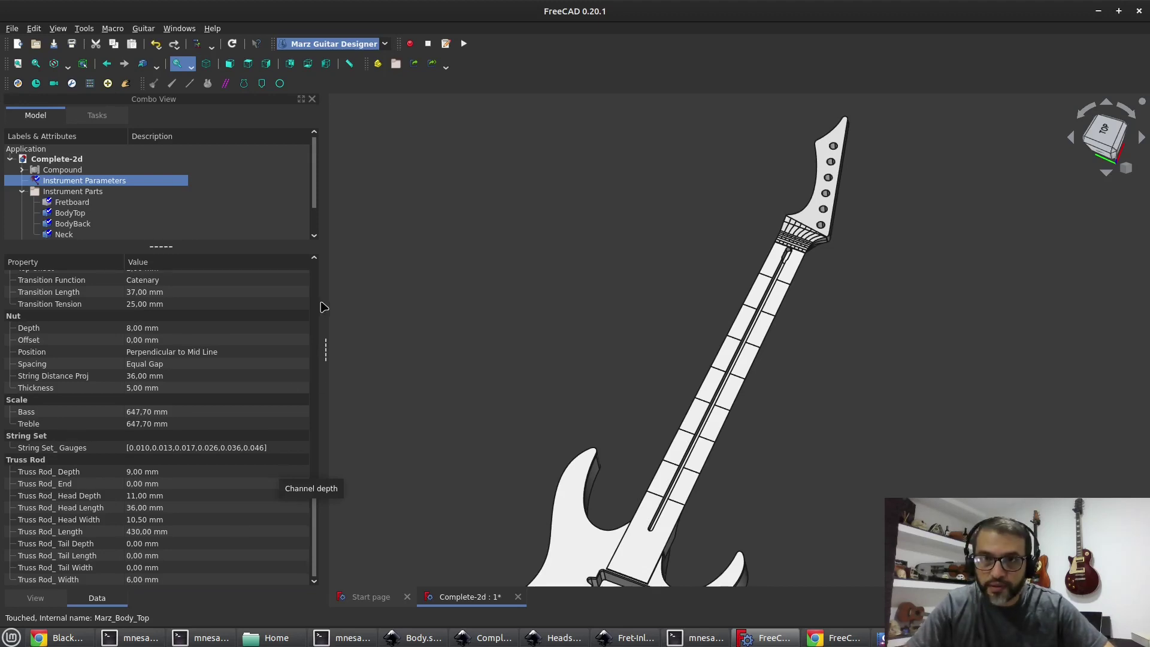
click(232, 44)
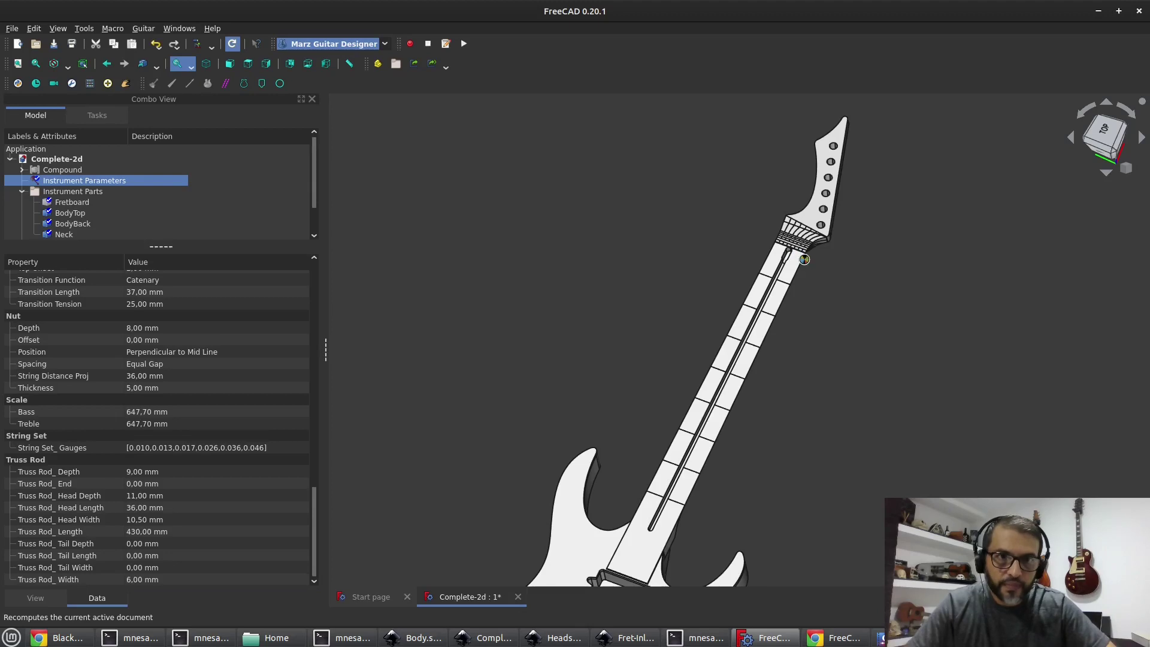
scroll(791, 258, up, 3)
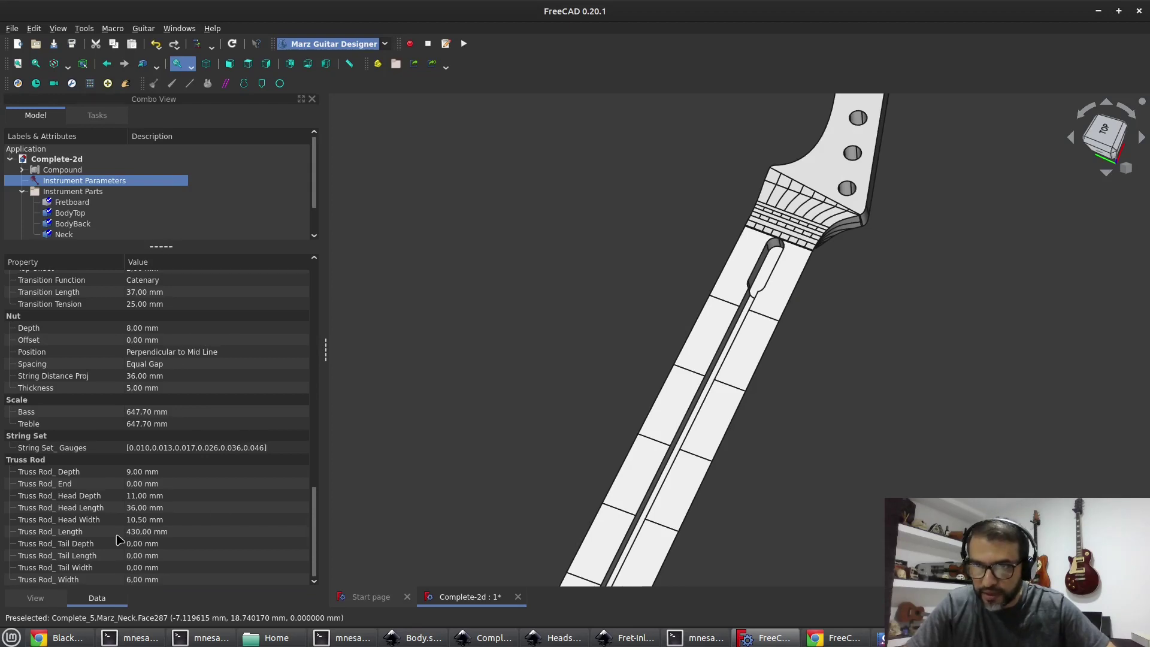
Set the Truss Rod End in the Instrument Parameters to -20 mm and recompute the document to shift the channel
click(146, 481)
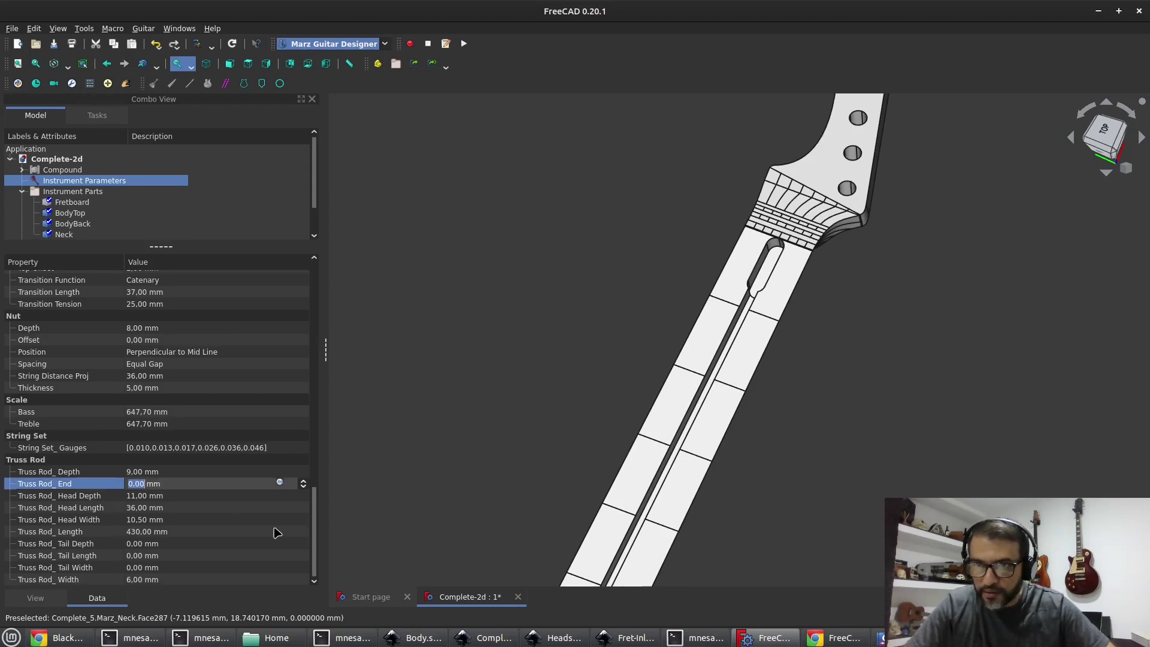
text(-)
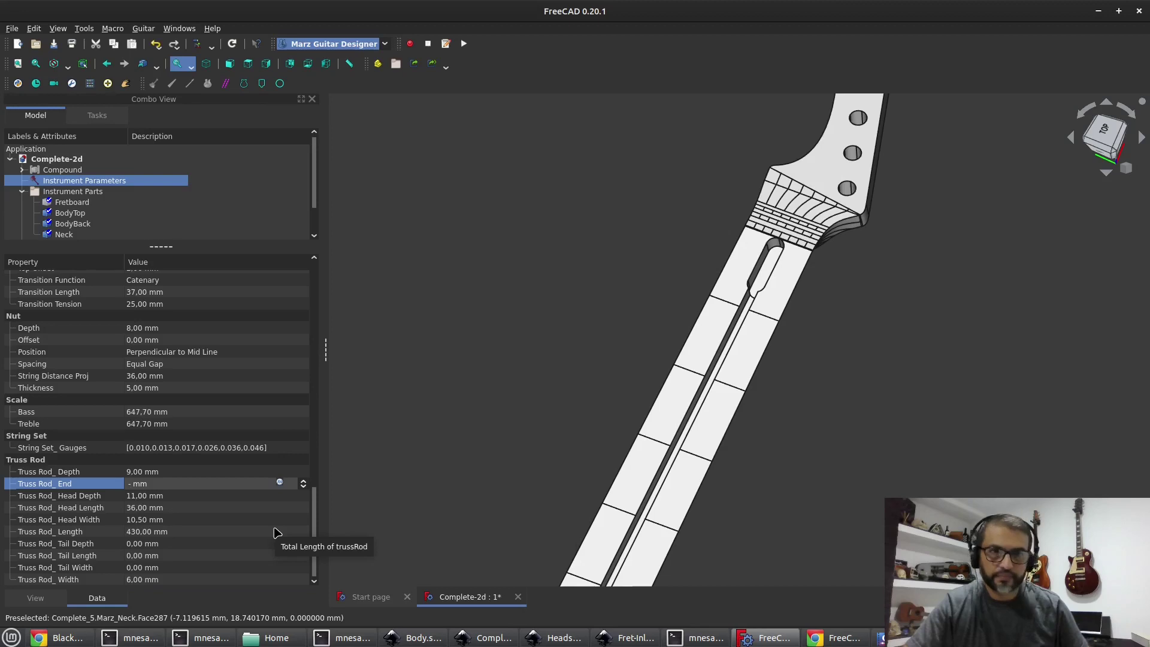
text(2)
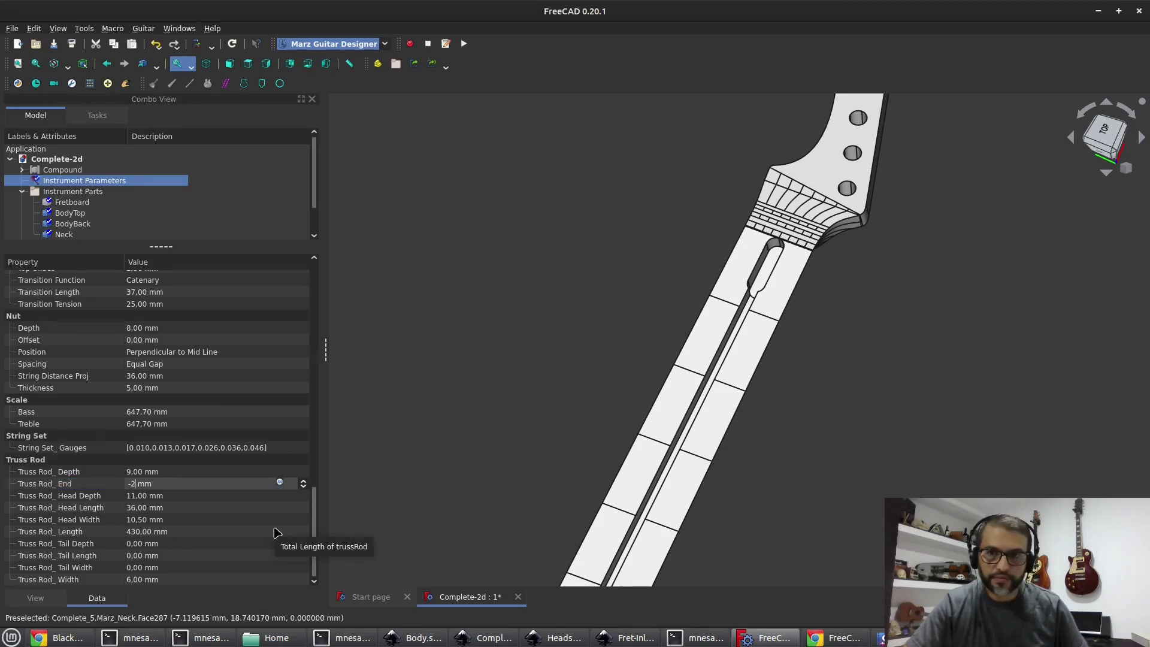
key(Return)
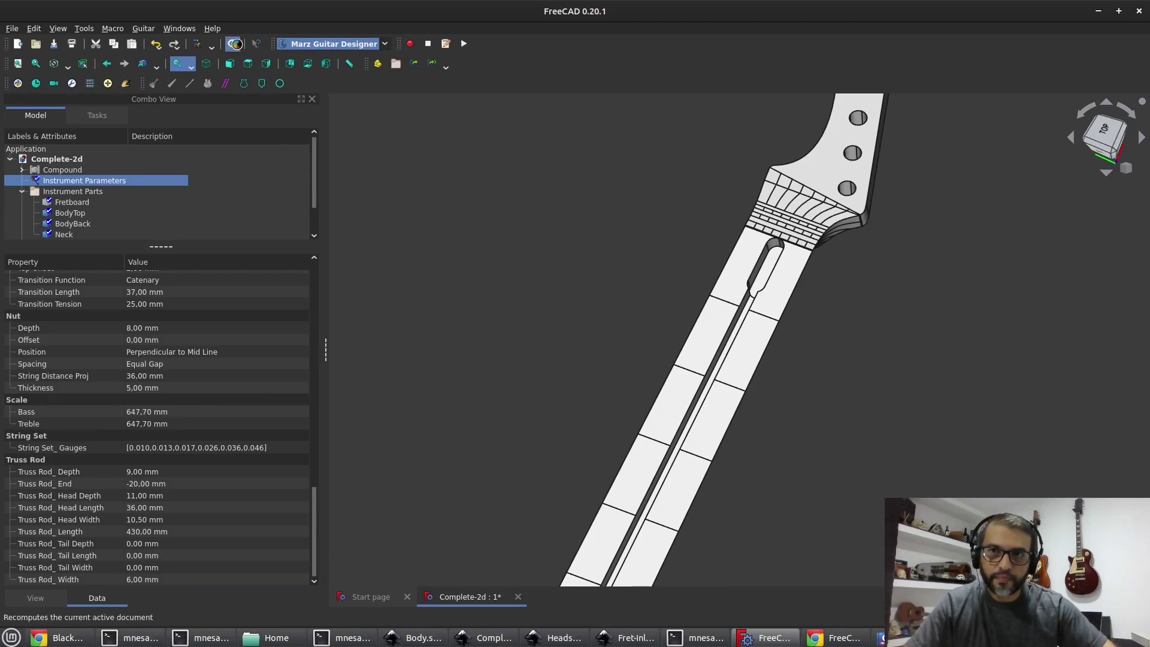
click(235, 45)
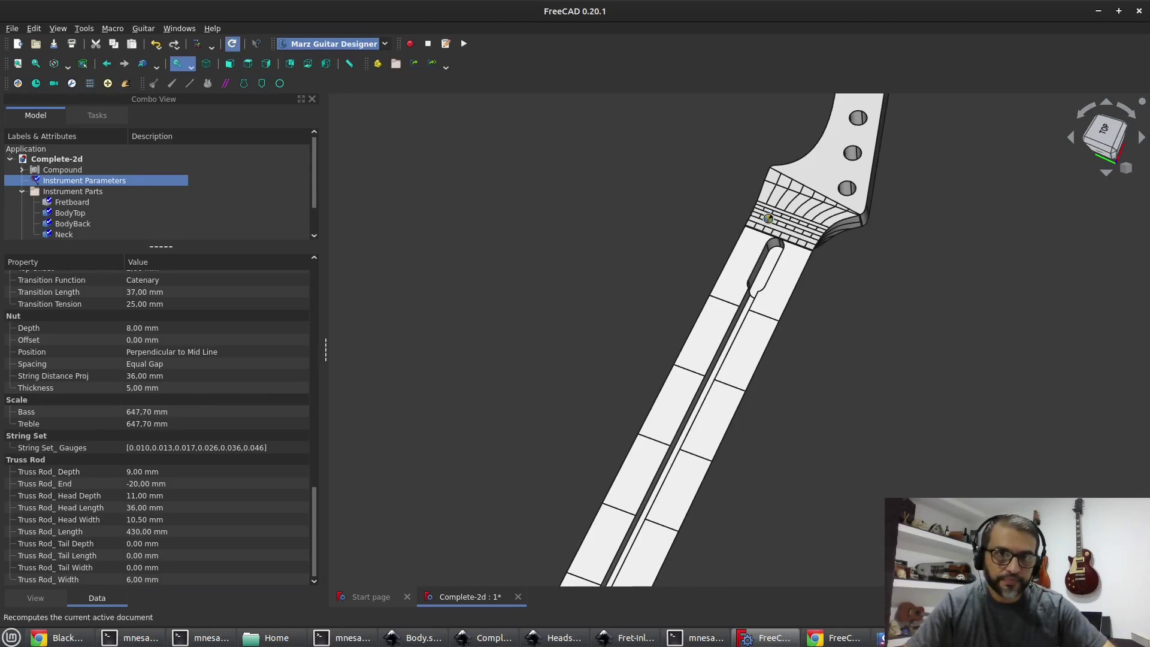
scroll(816, 333, down, 3)
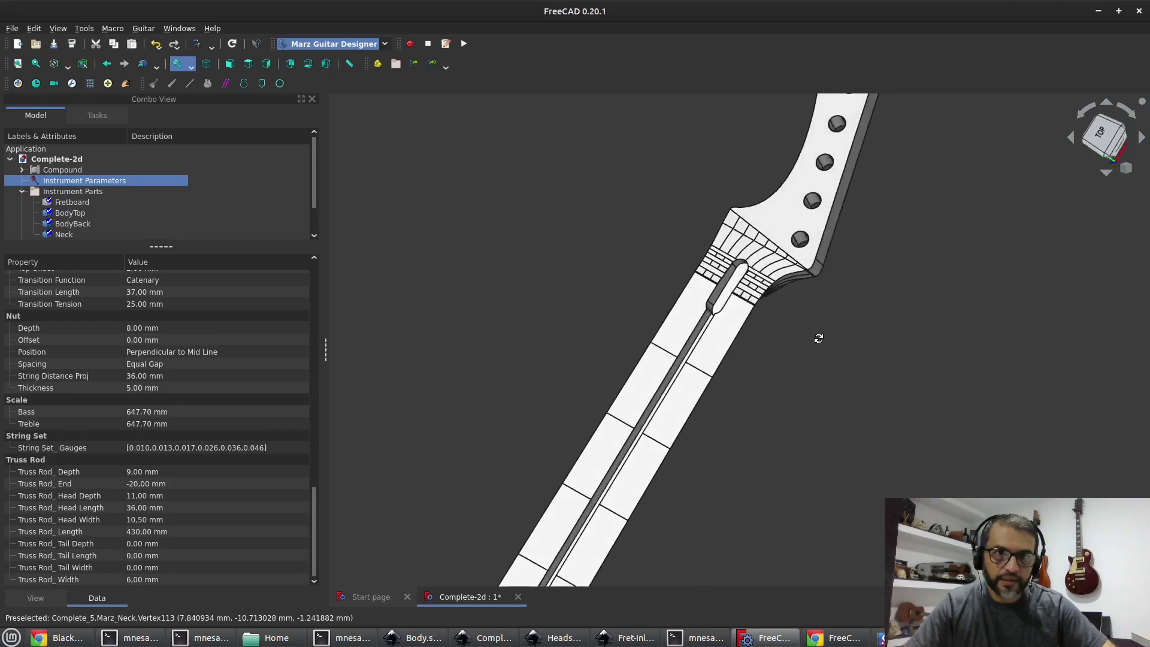
middle_drag(764, 431, 732, 357)
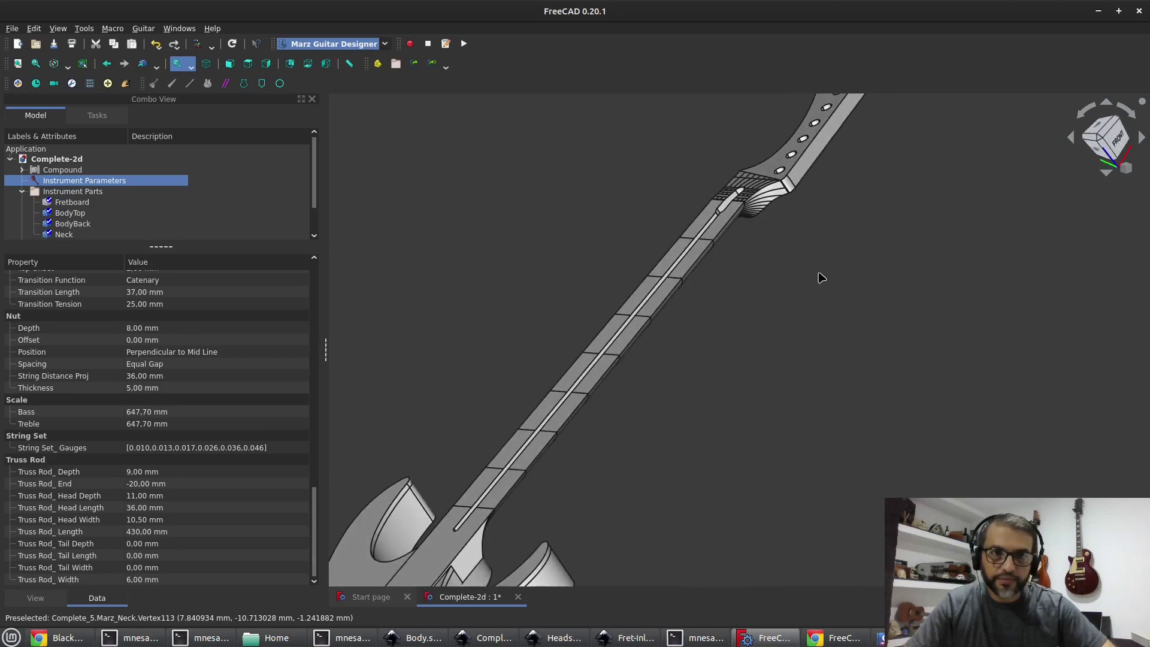
scroll(819, 273, down, 2)
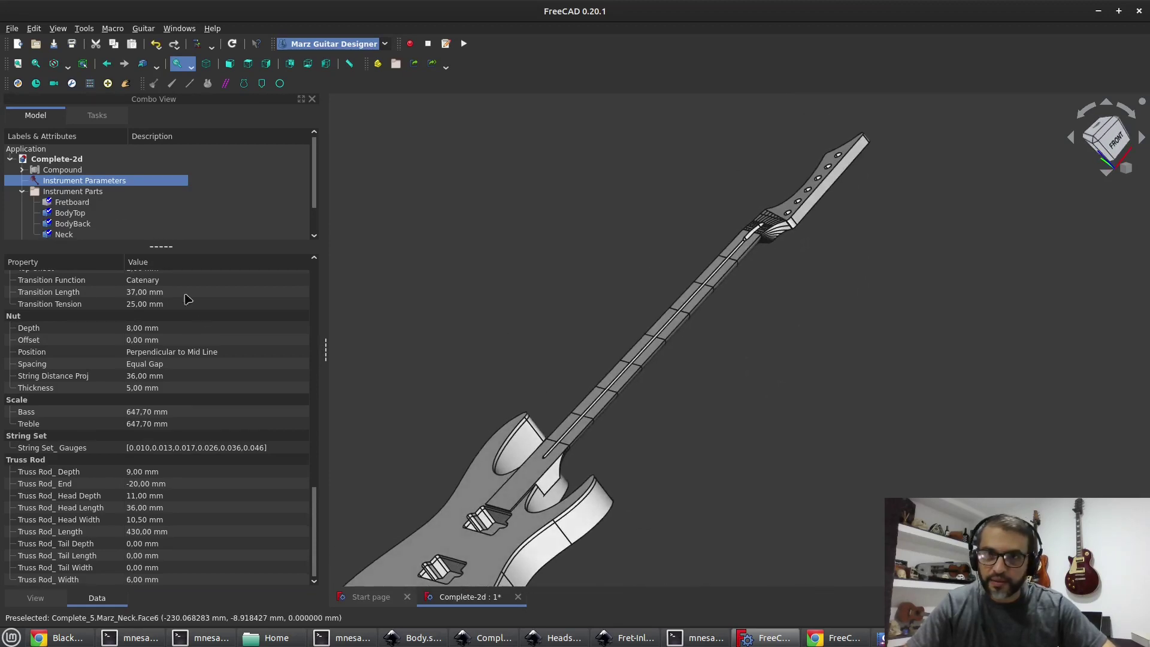
Show the Fretboard part again and review it on the complete guitar
click(85, 203)
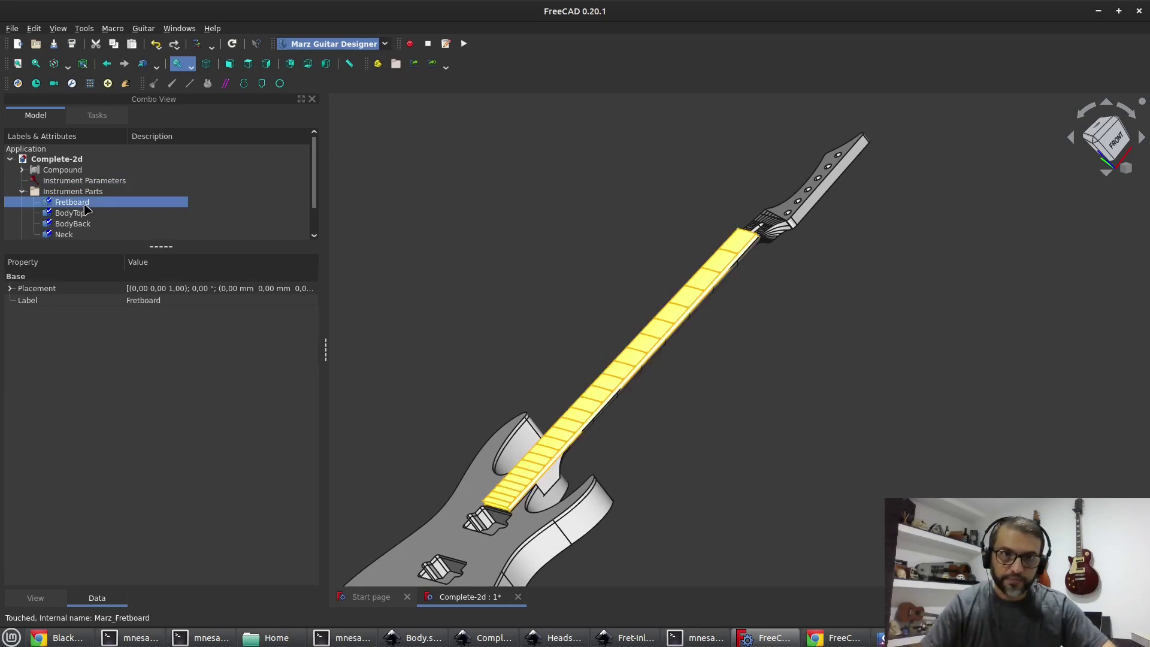
click(534, 211)
scroll(777, 248, up, 5)
middle_drag(830, 326, 742, 288)
scroll(745, 292, down, 5)
middle_drag(829, 308, 748, 313)
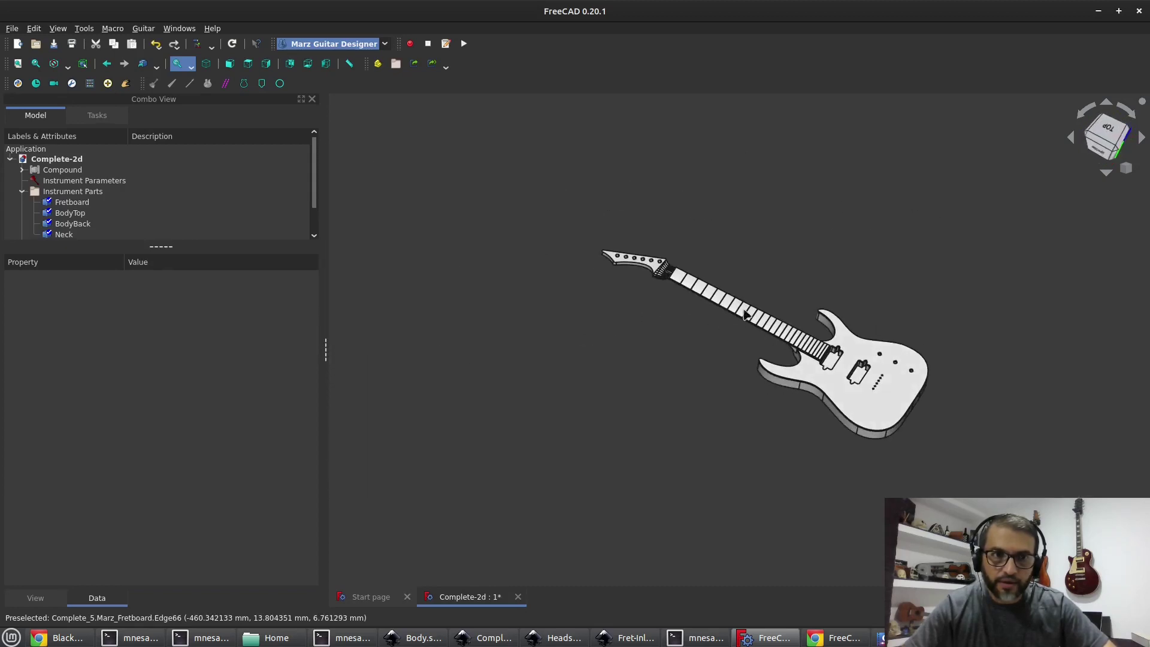
scroll(757, 303, up, 5)
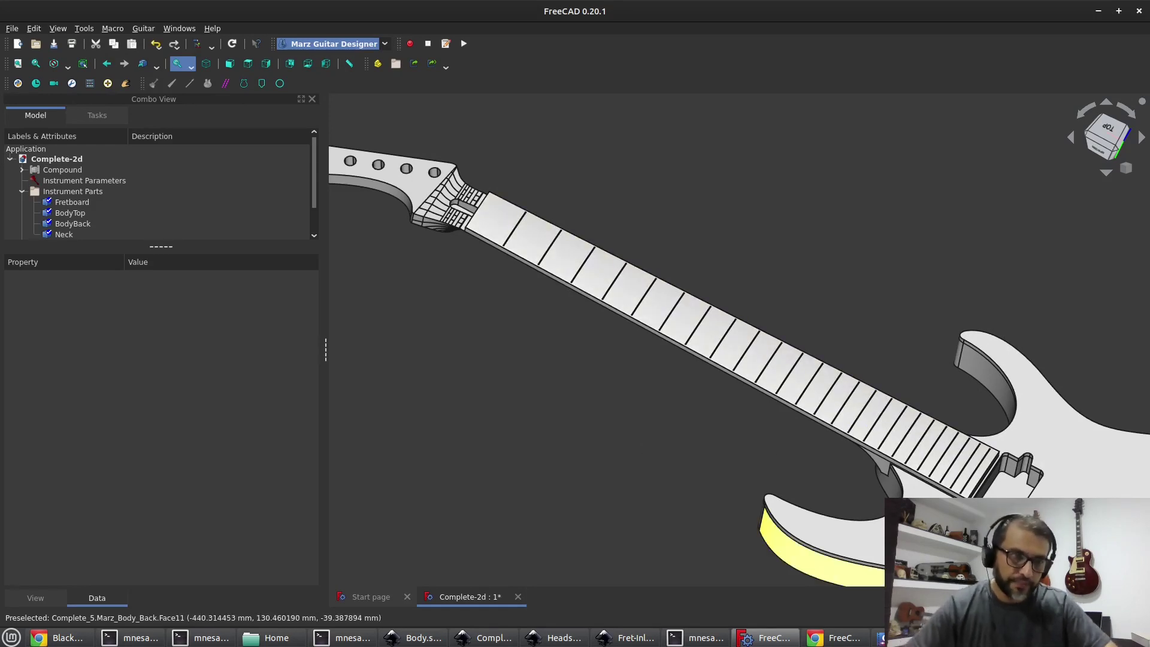
Switch to the Blackmachine B6 plan PDF and examine the inlay positions on the fretboard drawing
click(971, 638)
scroll(462, 324, up, 5)
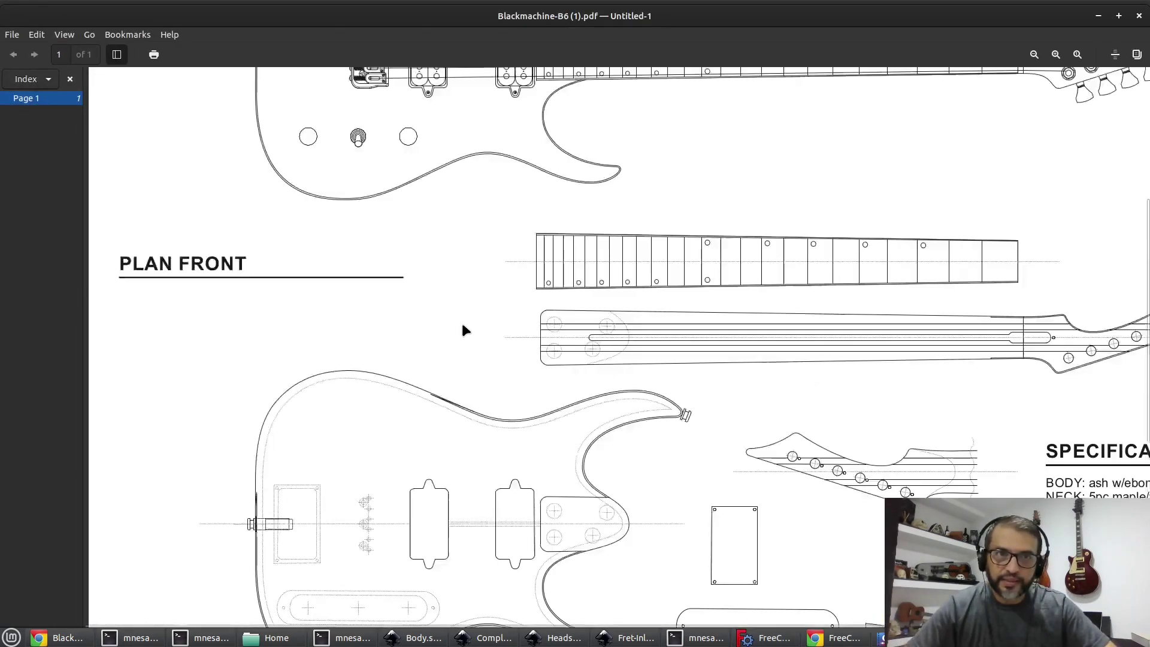
ctrl+scroll(742, 329, up, 2)
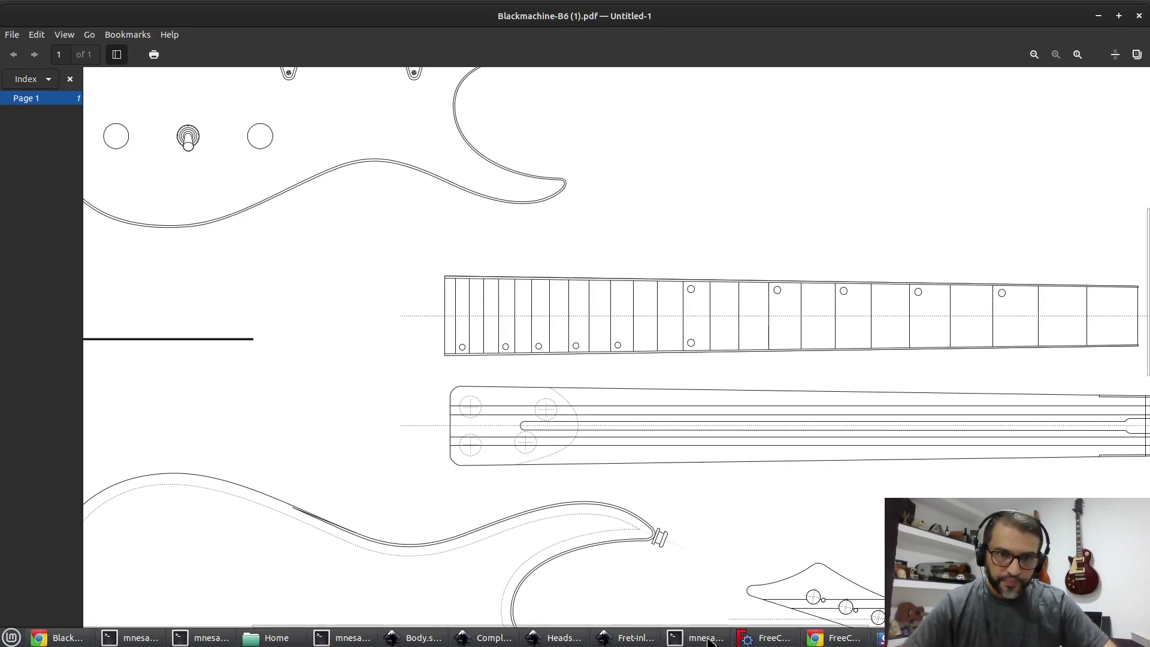
Inspect the 12th-fret inlay path in Fret-Inlays.svg in Inkscape, then return to FreeCAD
click(630, 639)
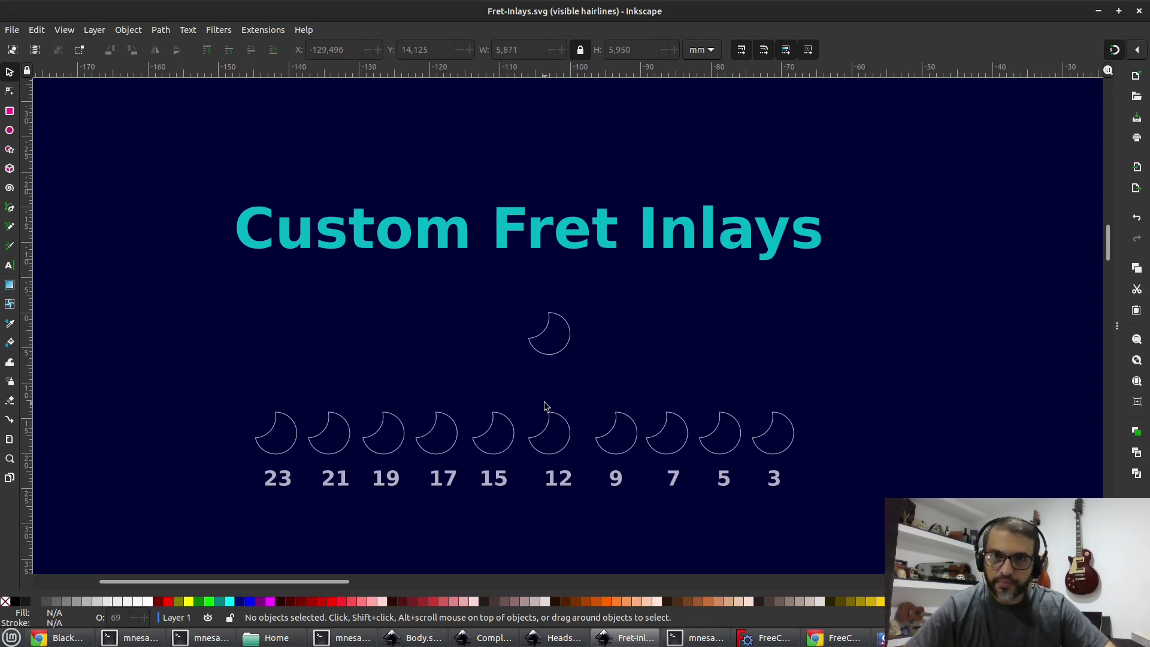
click(563, 353)
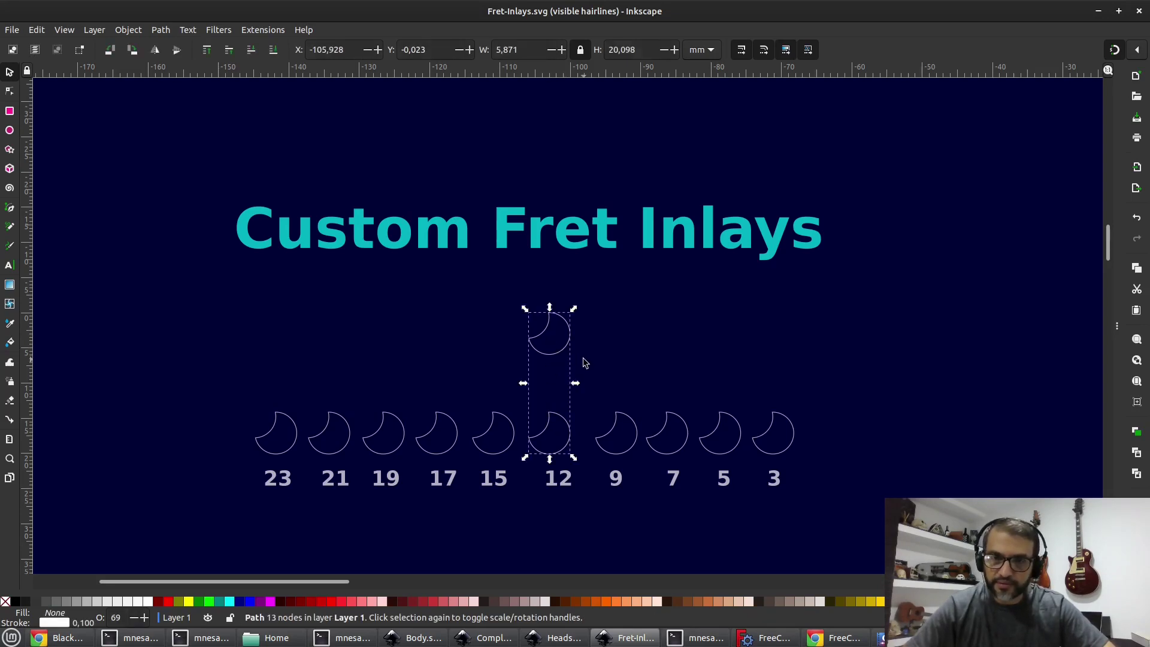
click(764, 639)
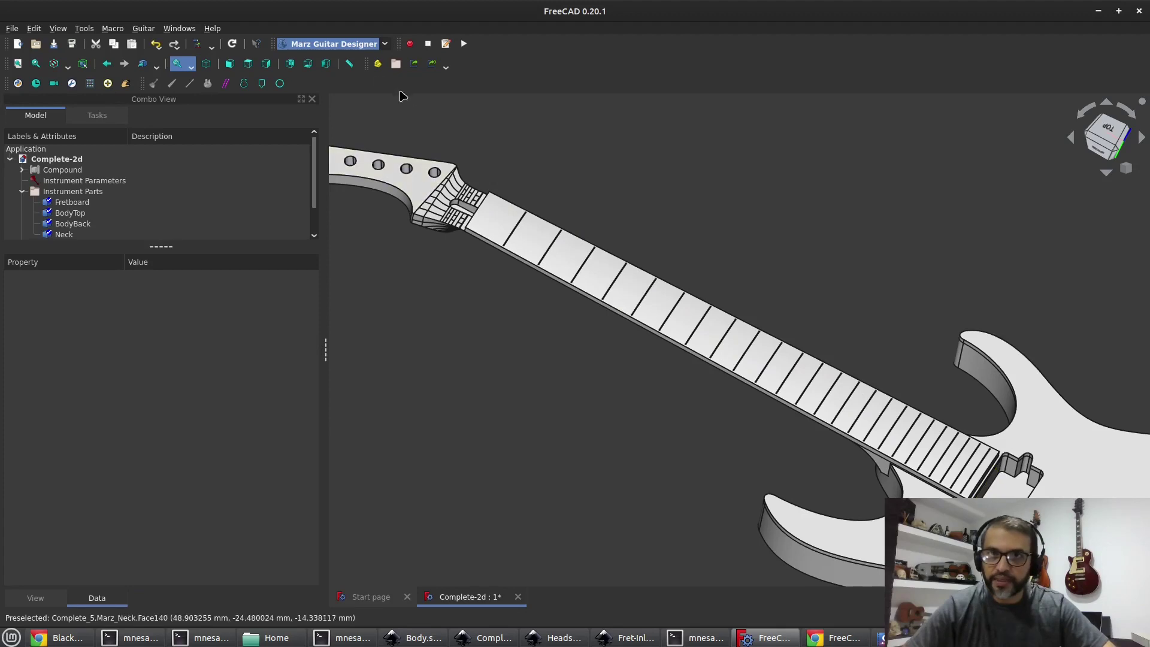
Import Fret-Inlays.svg from the 2D-Files folder as the custom fret inlays of the fretboard
click(280, 84)
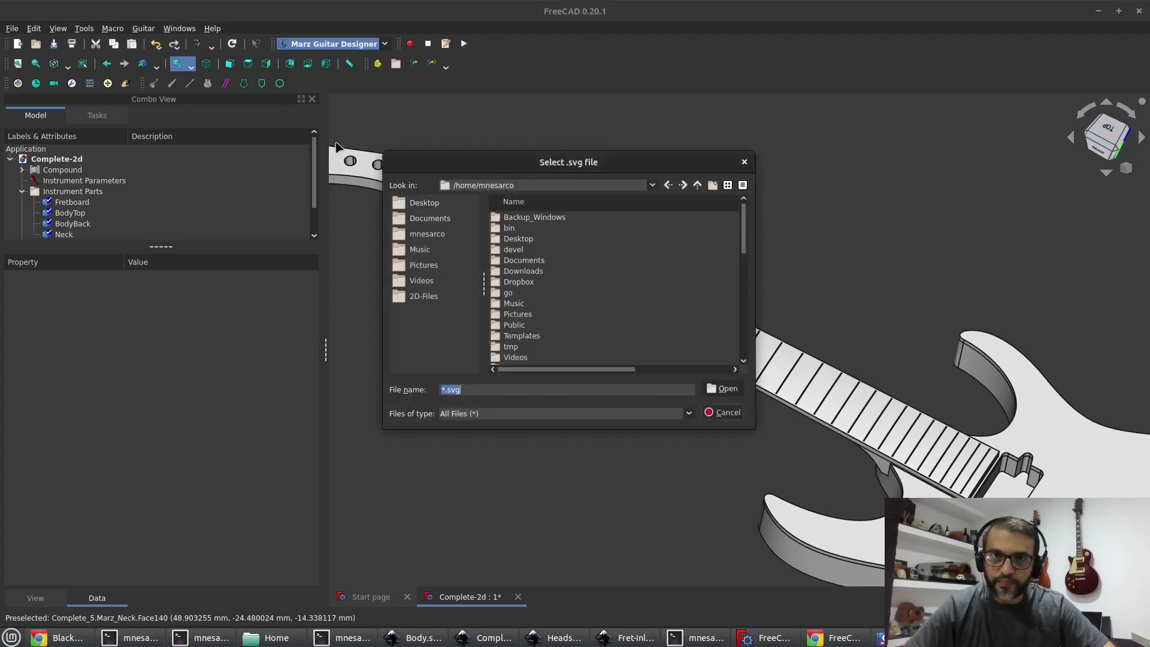
click(424, 296)
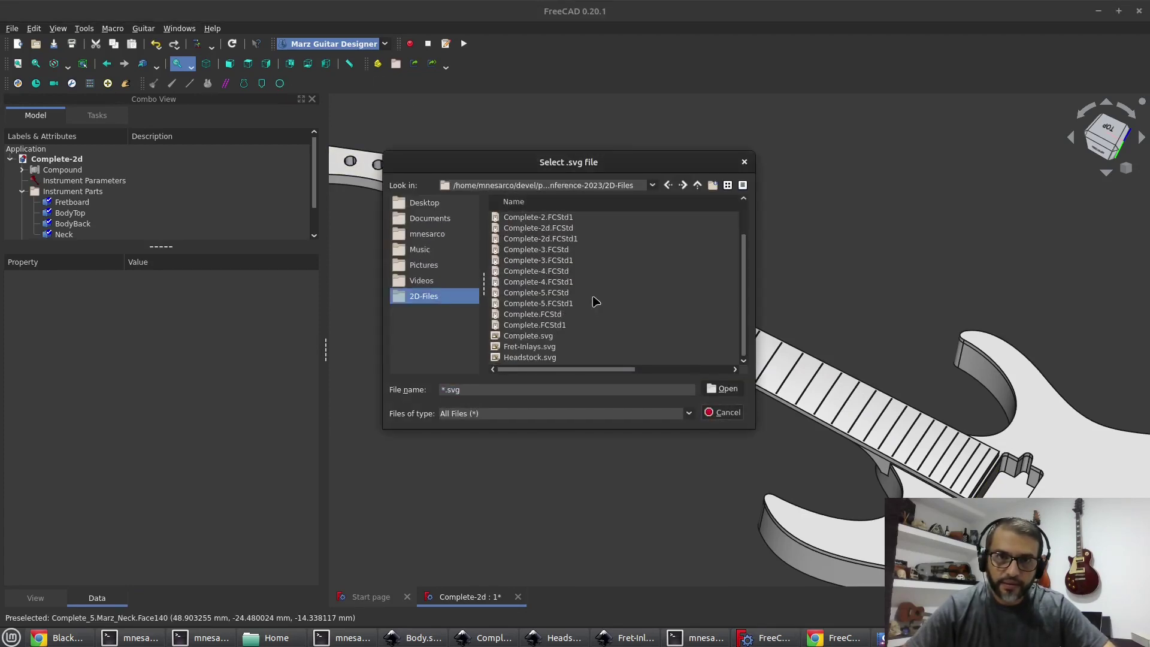
click(552, 348)
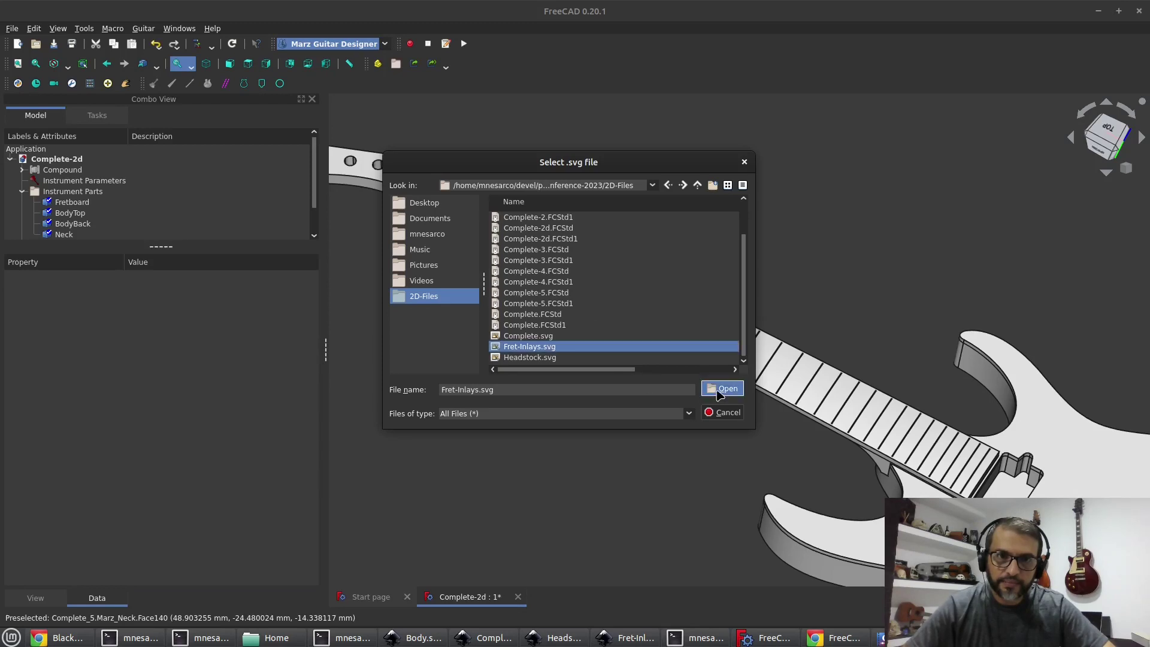
click(722, 389)
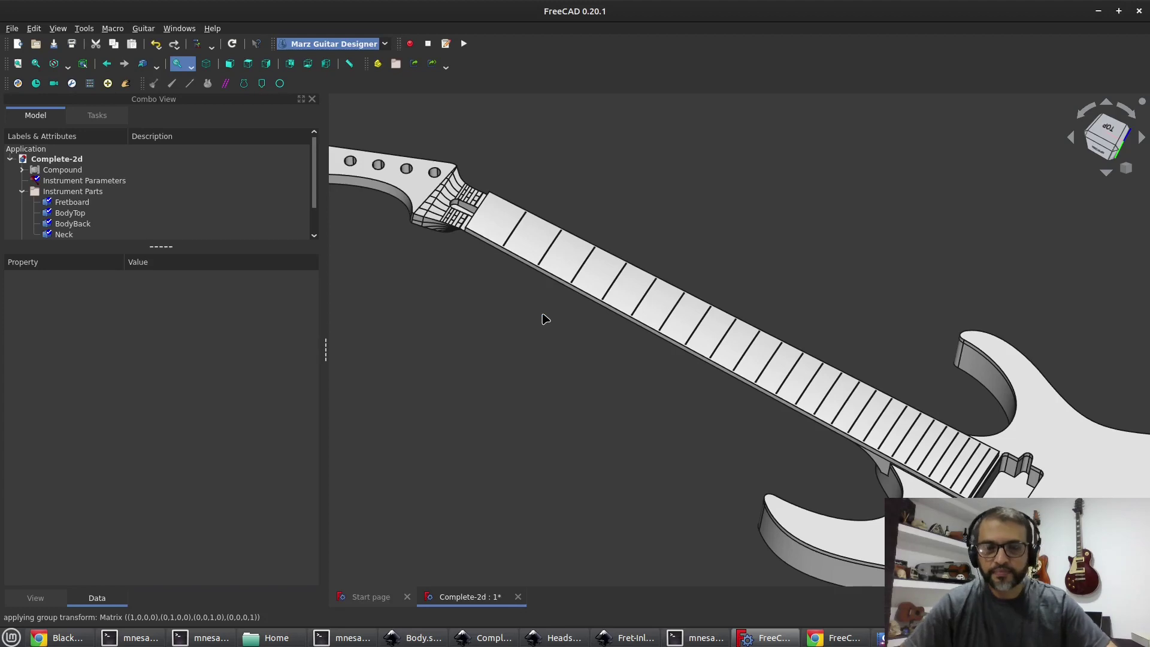
scroll(605, 297, up, 5)
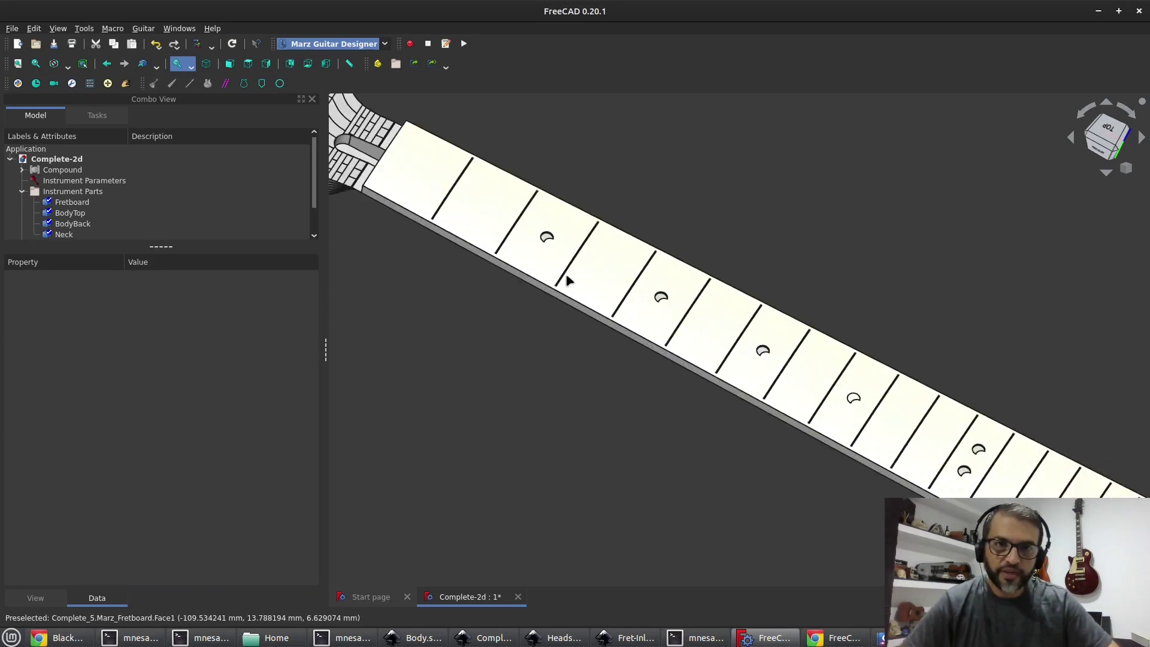
Examine the inlays along the fretboard, the body front and the back of the neck from several angles
click(564, 265)
scroll(529, 332, down, 6)
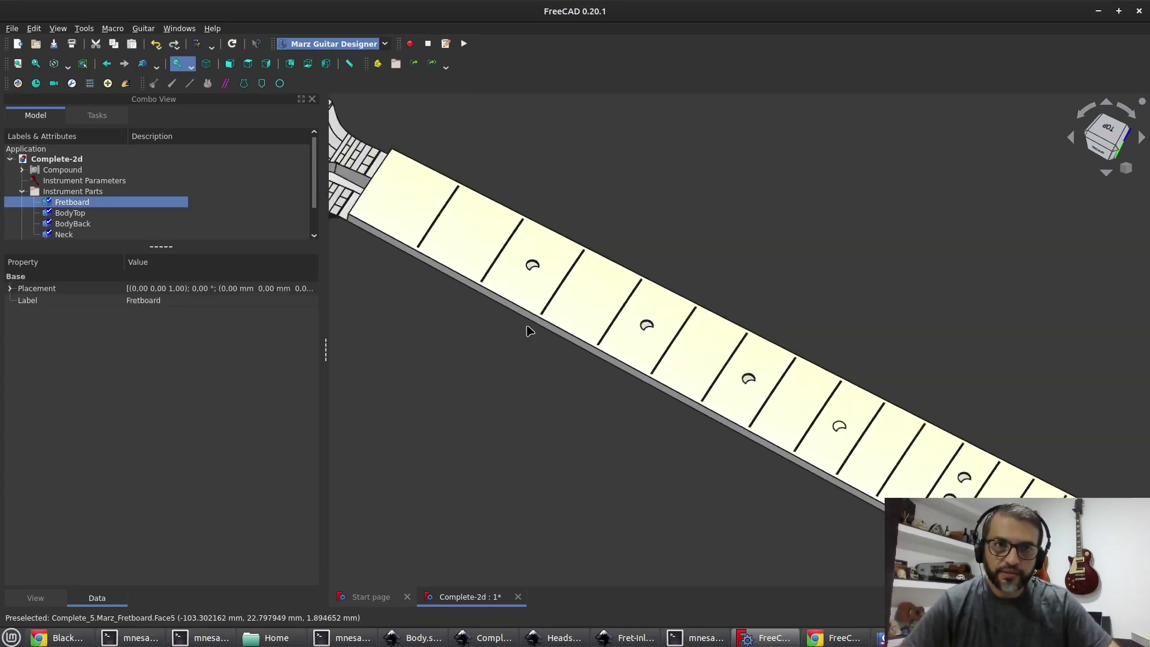
middle_drag(949, 381, 658, 170)
scroll(777, 264, down, 4)
middle_drag(587, 246, 803, 352)
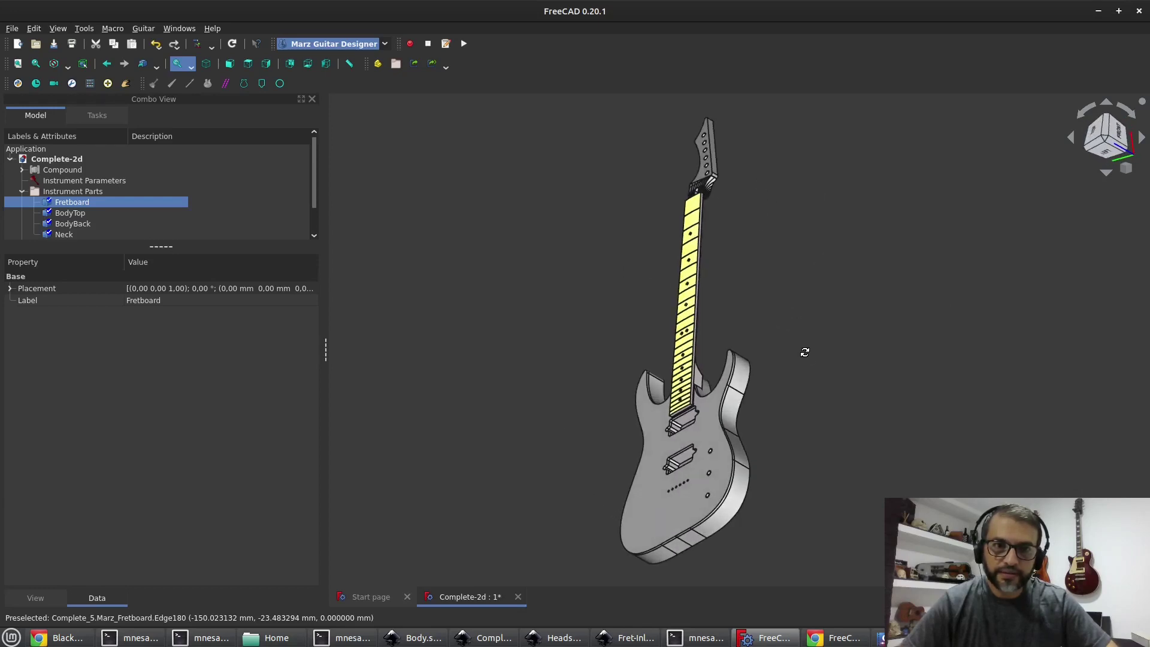
scroll(762, 387, up, 5)
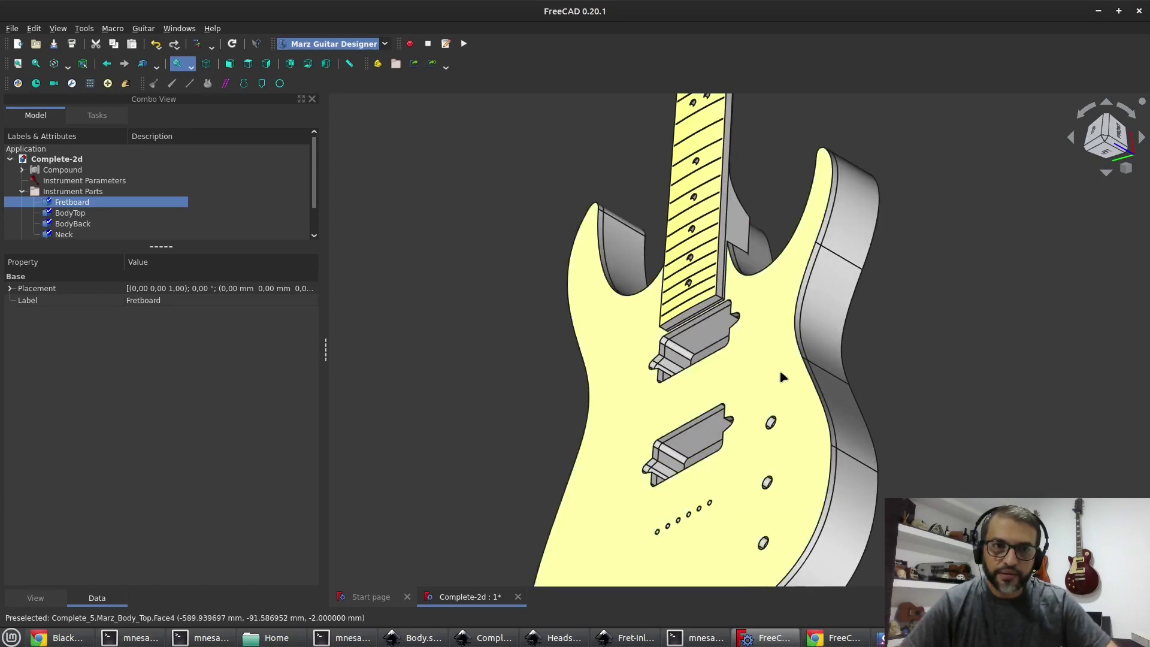
middle_drag(911, 321, 739, 204)
scroll(712, 360, down, 5)
scroll(757, 147, up, 8)
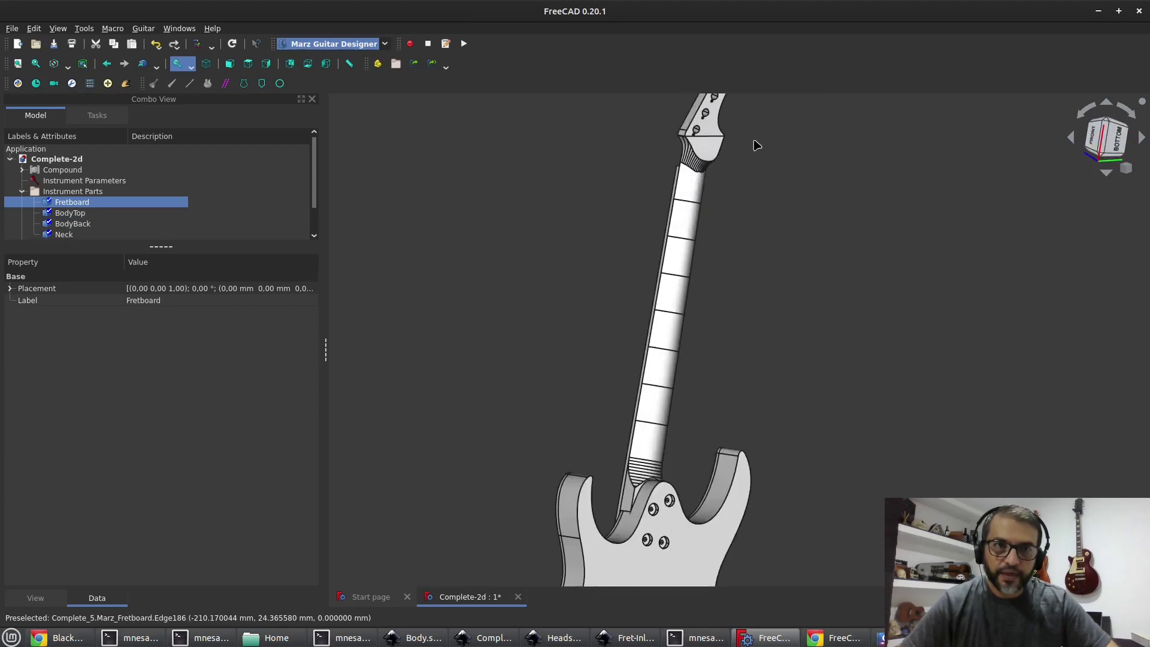
middle_drag(454, 182, 565, 251)
scroll(566, 258, down, 6)
View the neck from the front, check the headstock angle in the plan PDF's side view, and return to FreeCAD
click(1104, 144)
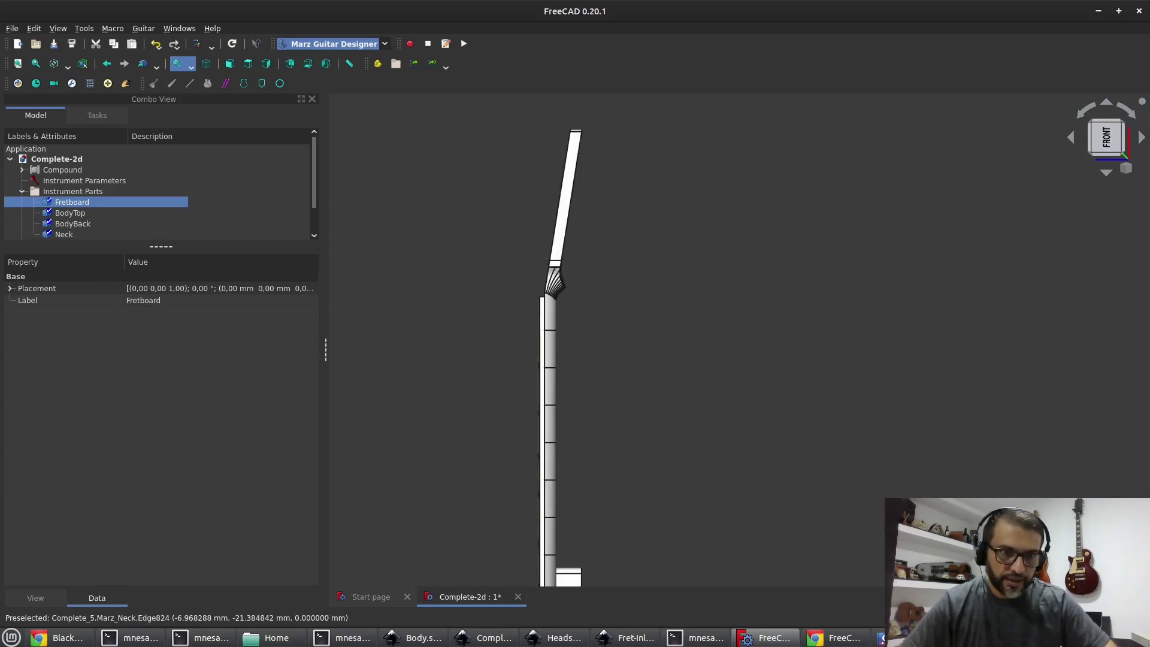
key(alt+Tab)
scroll(645, 408, down, 4)
scroll(645, 409, down, 4)
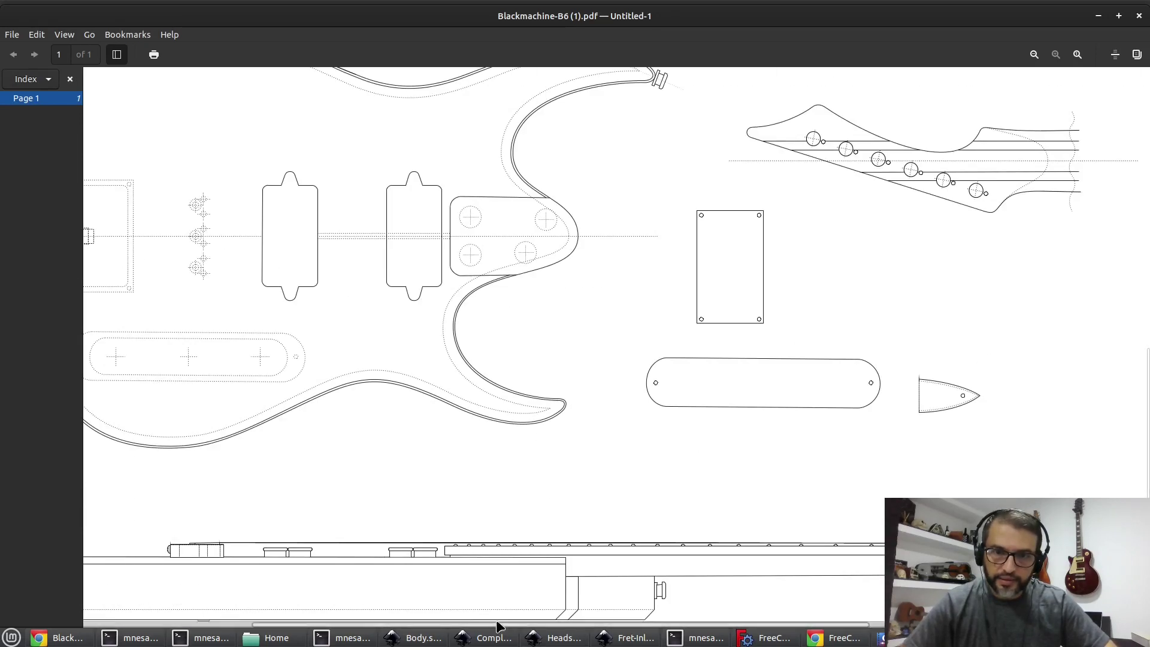
drag(480, 626, 802, 629)
scroll(911, 404, down, 6)
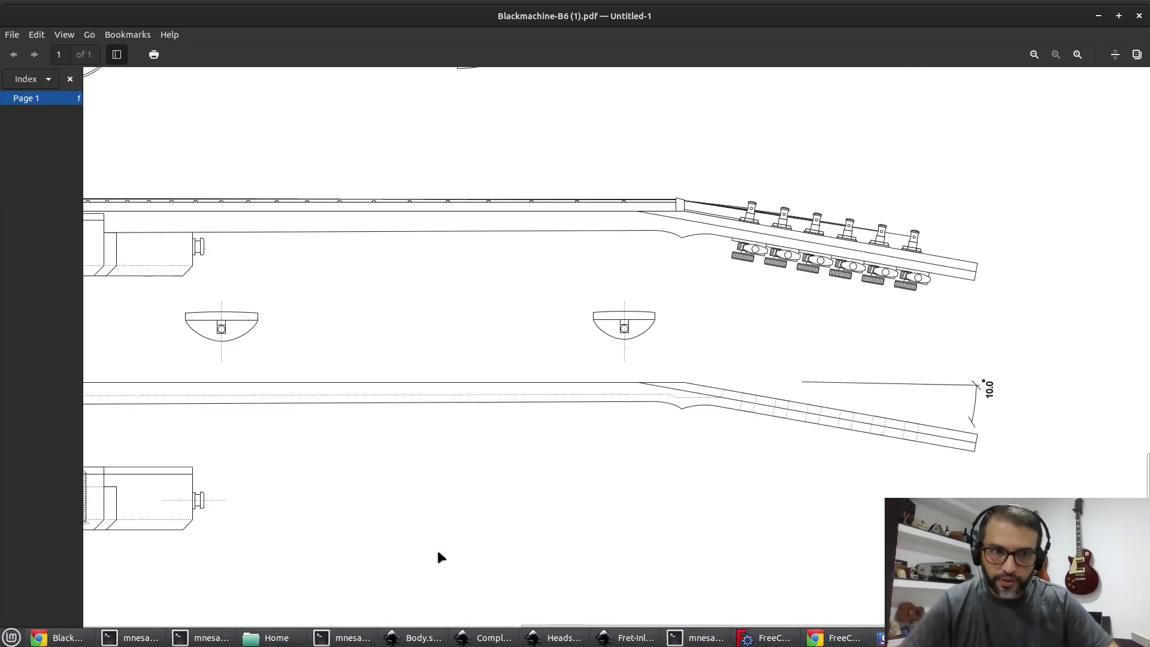
click(748, 638)
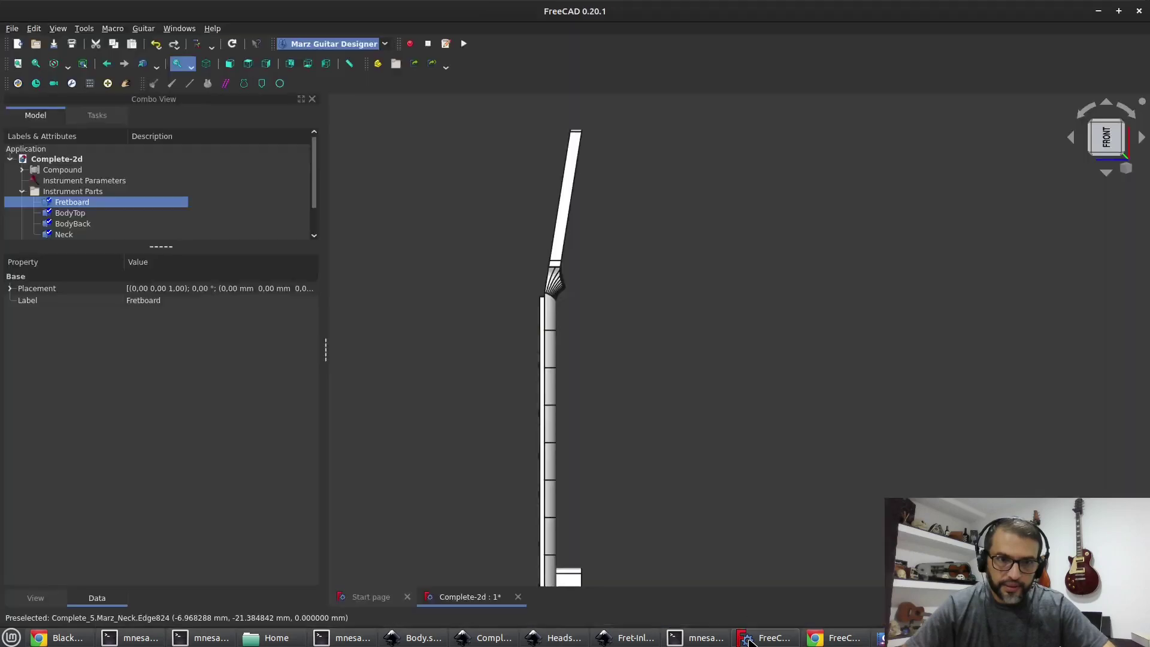
Set the Head Stock Angle in the Instrument Parameters to 10°
click(120, 182)
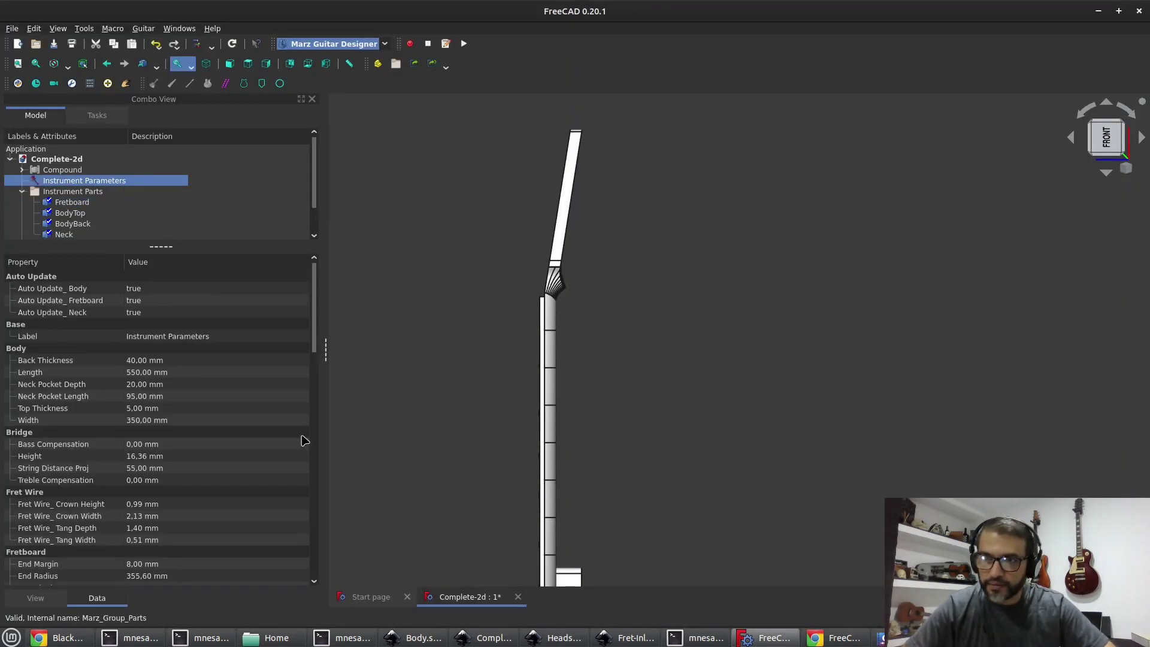
drag(316, 361, 328, 463)
click(191, 326)
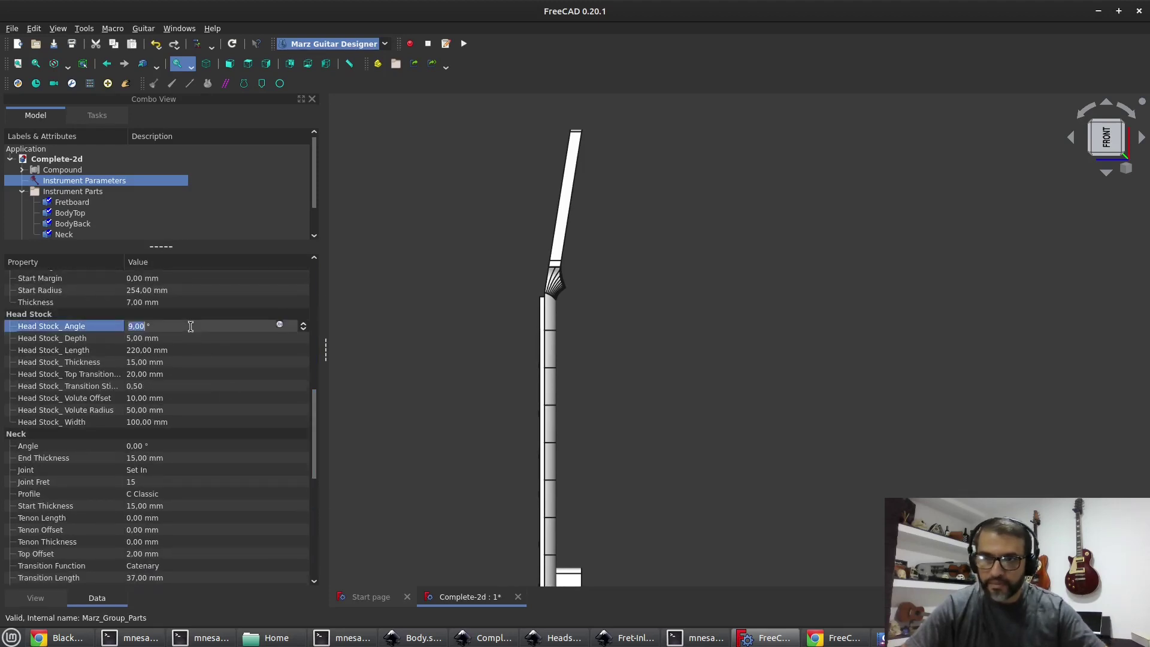
text(10)
key(Return)
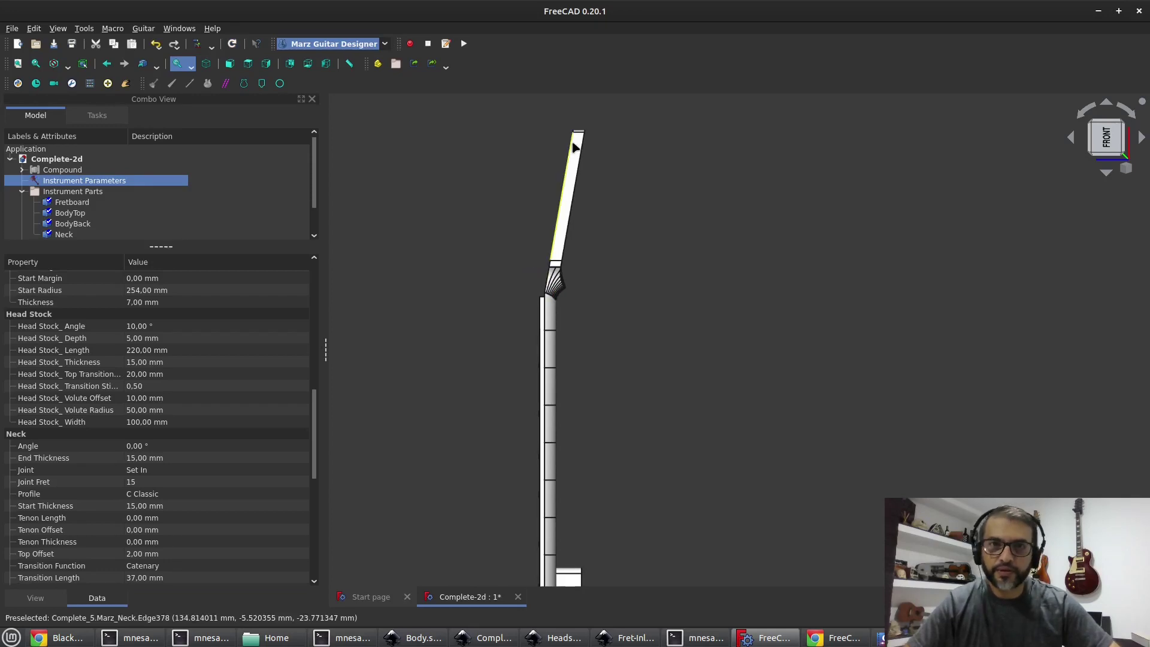
Hide the BodyTop part to inspect the control cavity beneath it, then show the part again
key(0)
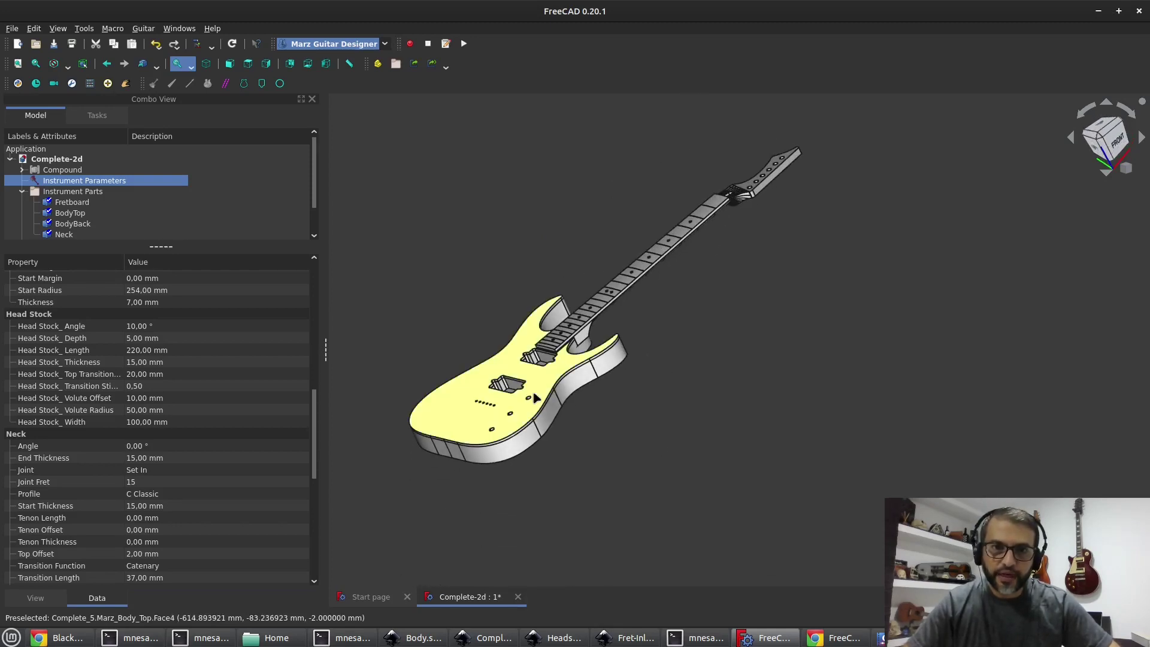
click(535, 398)
key(space)
middle_drag(570, 261, 601, 259)
scroll(550, 426, up, 4)
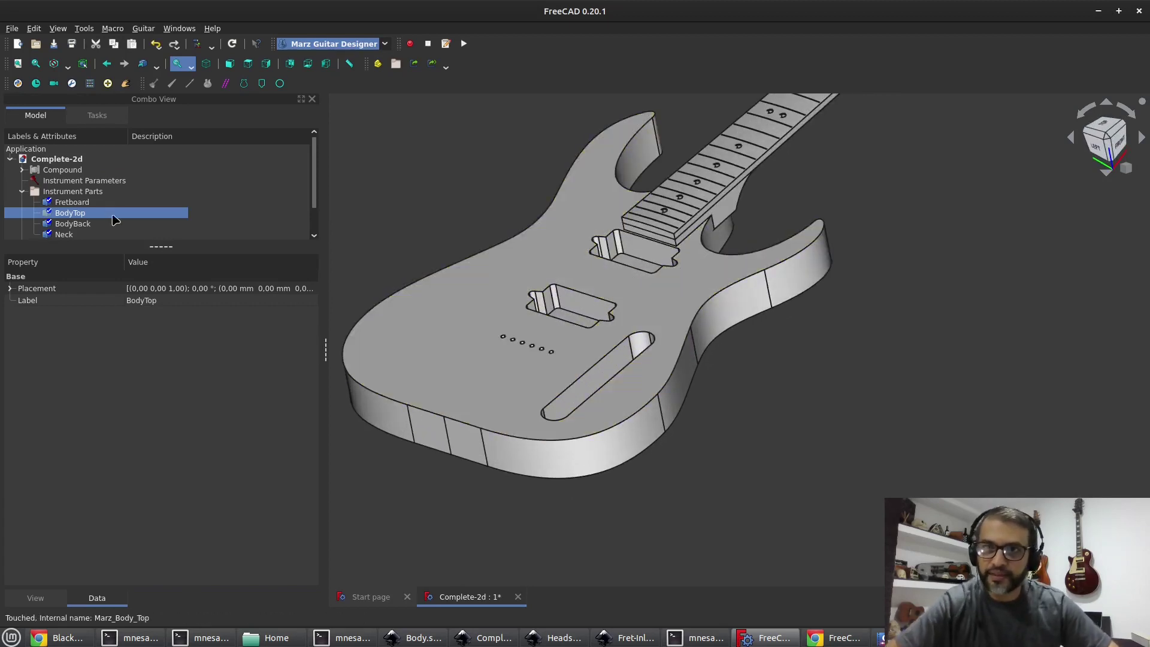
key(space)
click(749, 372)
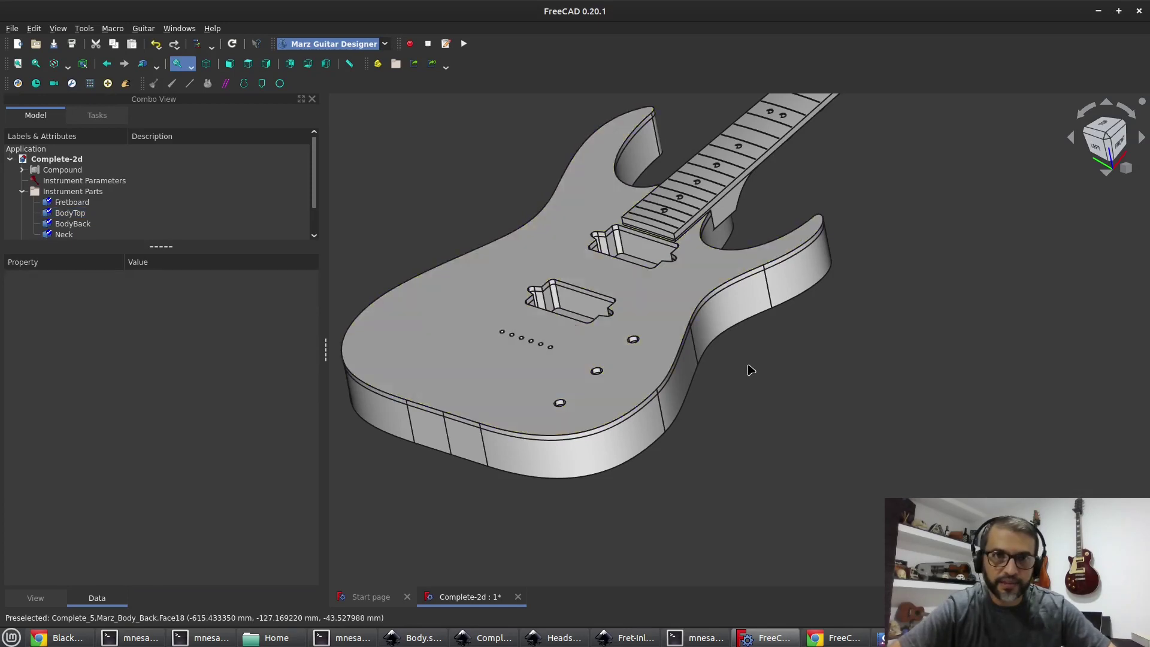
scroll(750, 371, down, 3)
mouse_move(785, 397)
middle_down()
mouse_move(649, 398)
mouse_move(777, 398)
middle_up()
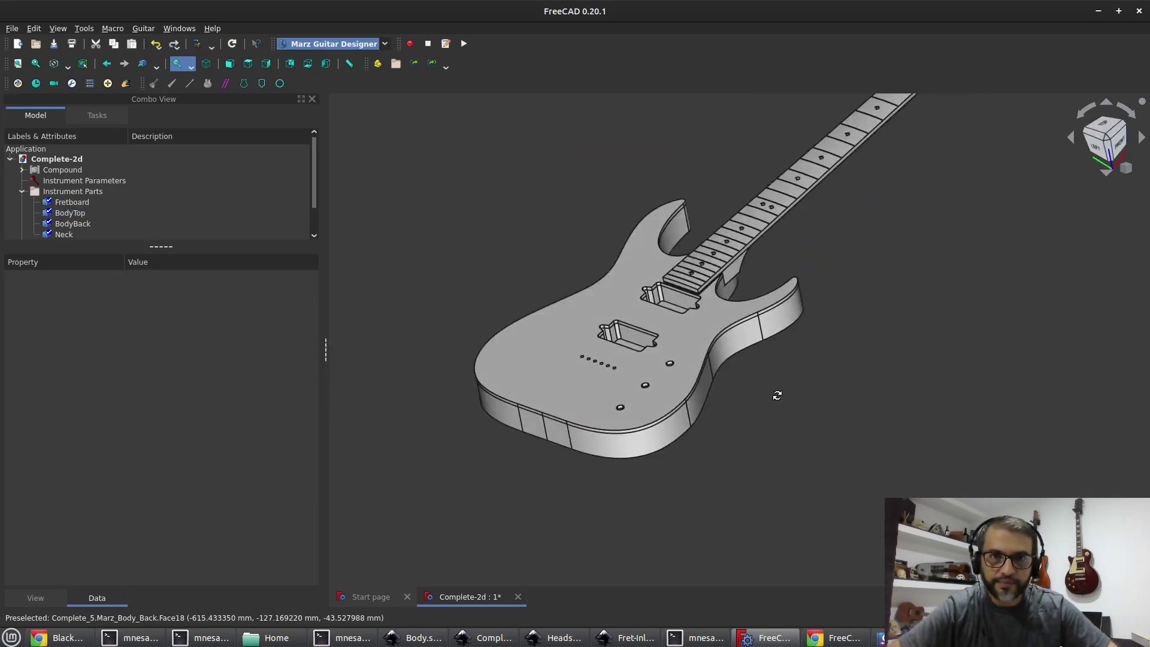